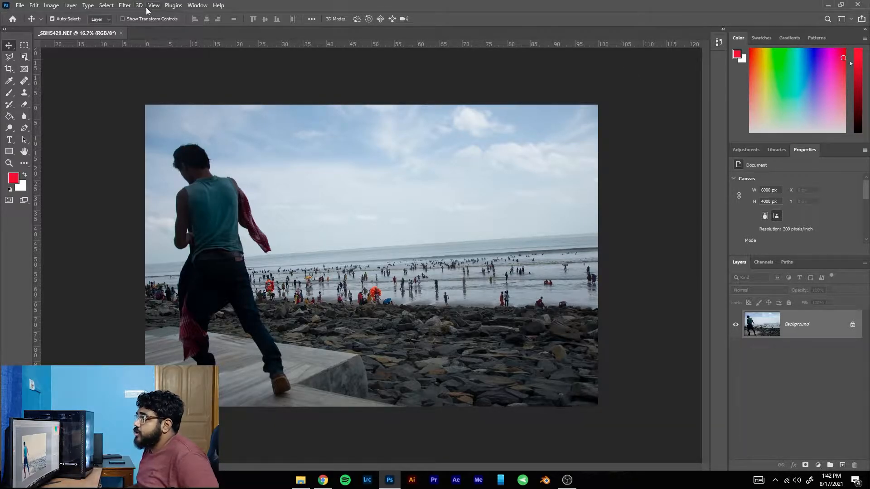
Step: Open the Camera Raw filter for the beach photo and look through its Basic and Curve adjustment sections
click(125, 5)
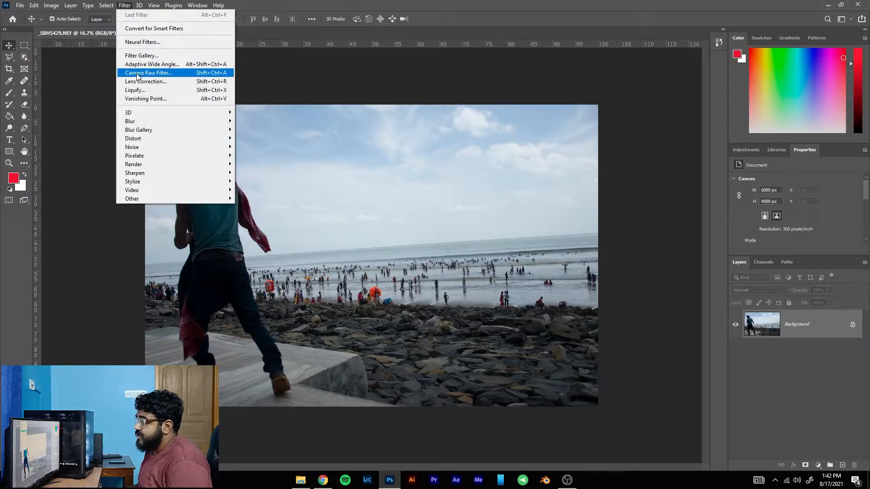
click(204, 77)
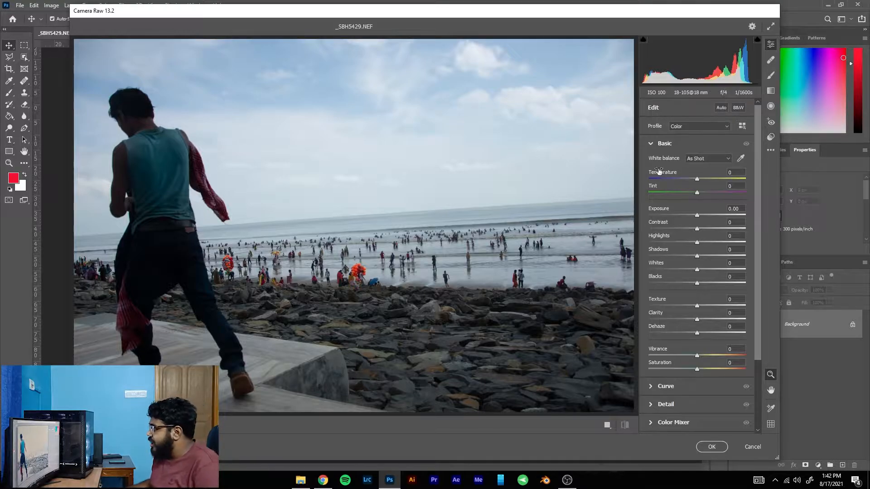
click(665, 144)
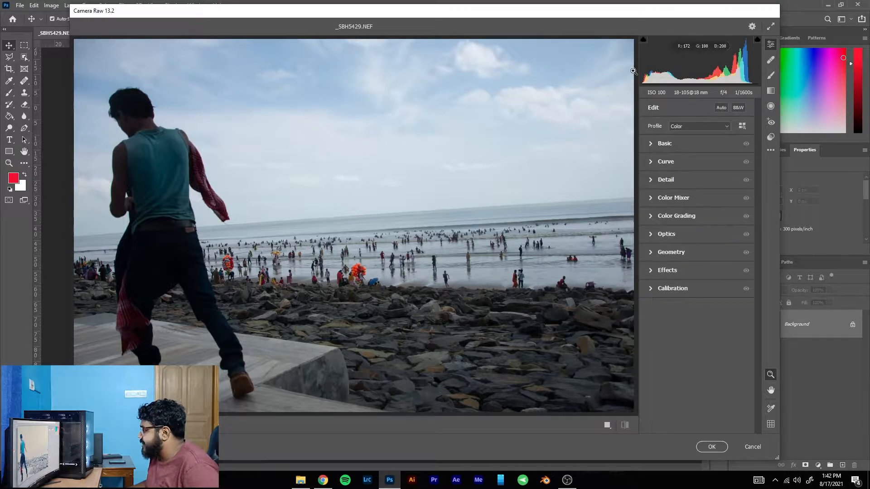
click(650, 143)
click(650, 143)
click(650, 162)
click(649, 164)
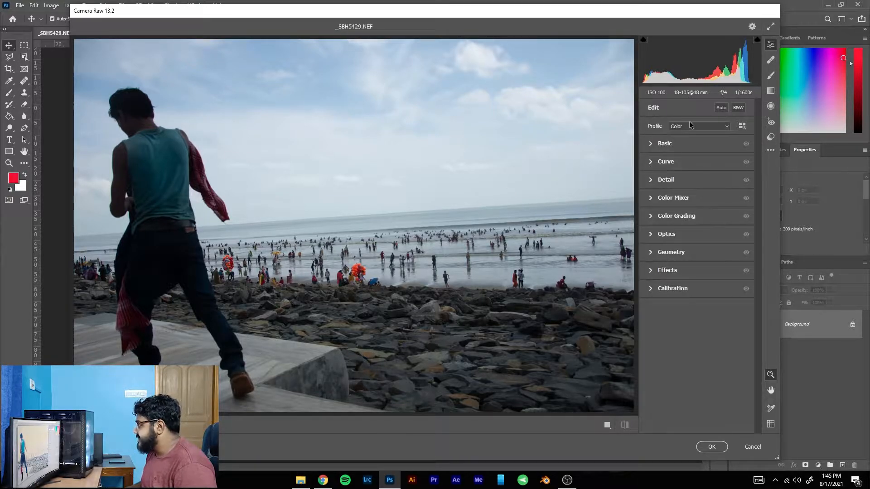
click(652, 144)
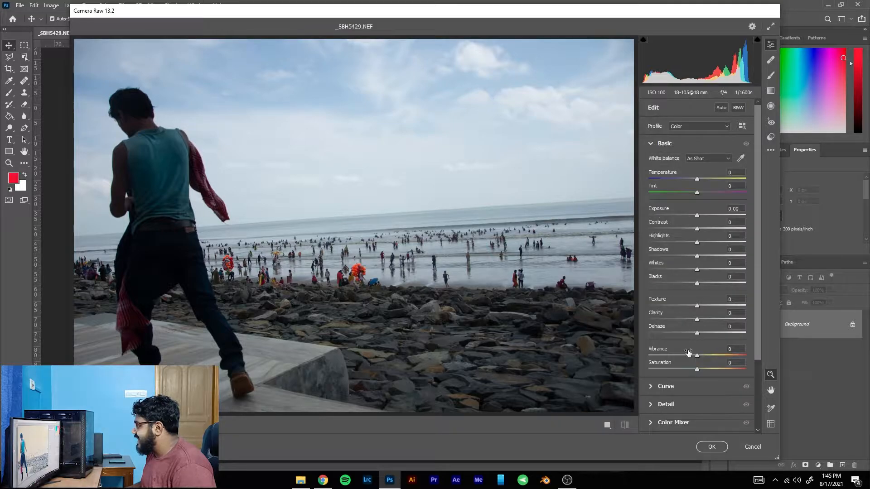
Step: Review the white balance presets and try the Temperature at -100 and at a slightly warm +5
click(712, 158)
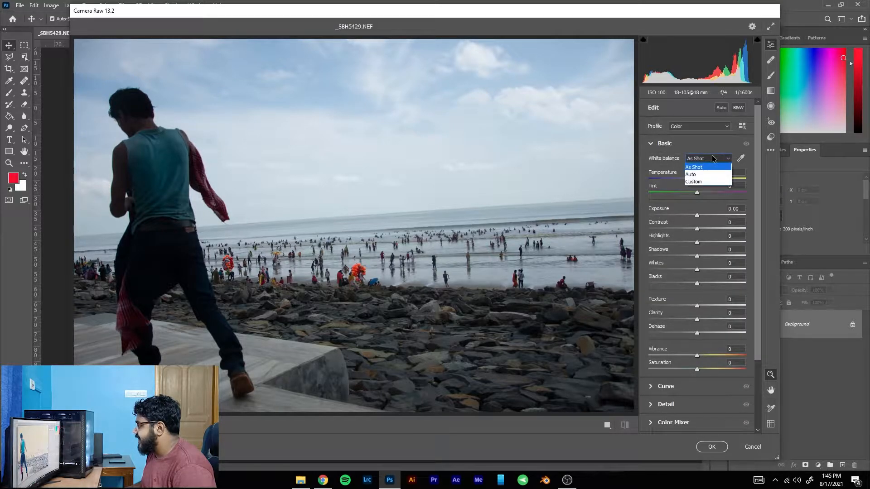
click(712, 157)
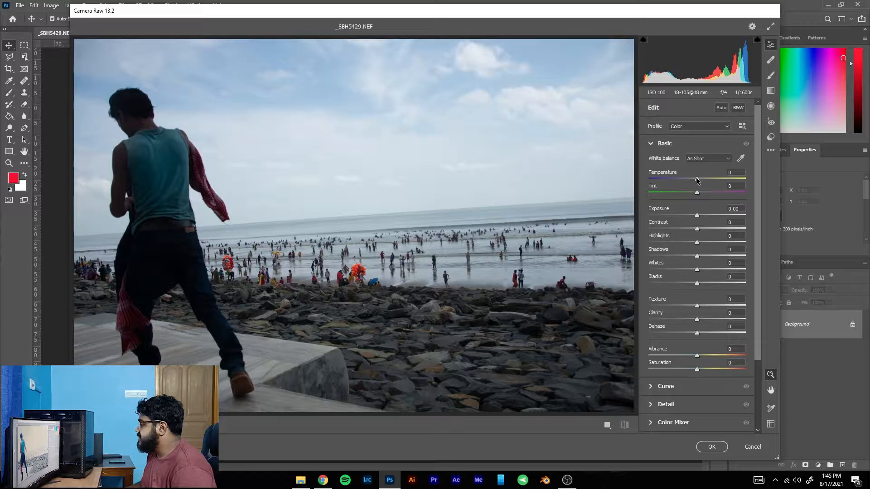
drag(696, 180, 623, 180)
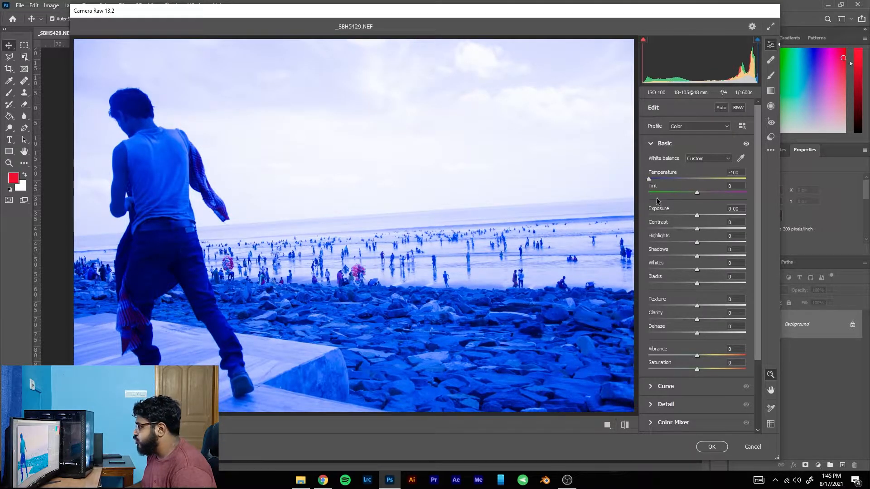
drag(652, 177, 702, 184)
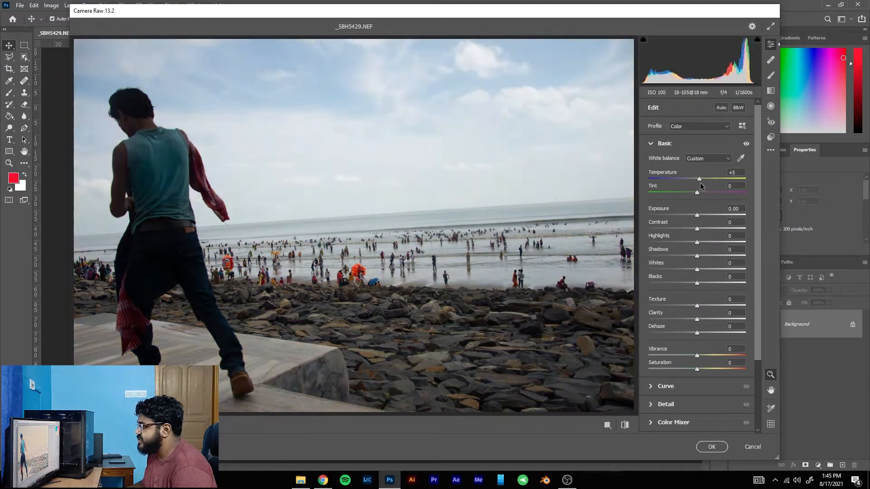
Step: Try a Temperature of +82, reduce it to +8, and close the Camera Raw filter
click(734, 172)
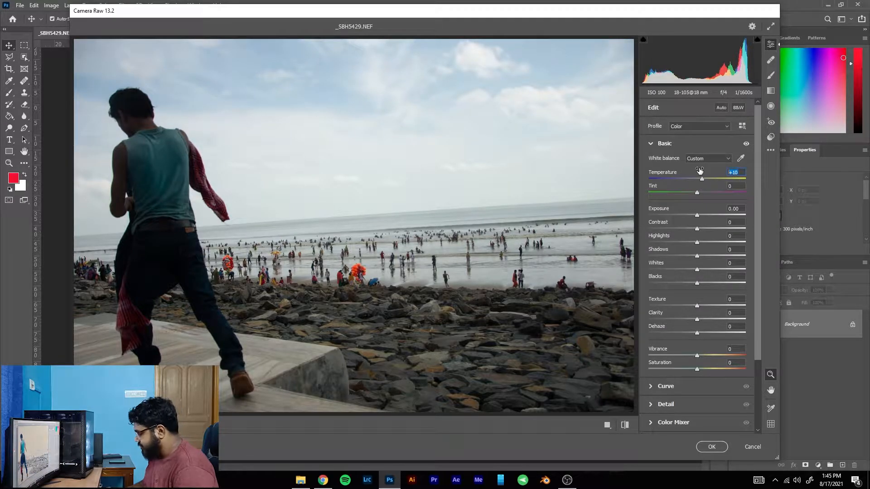
drag(699, 170, 720, 175)
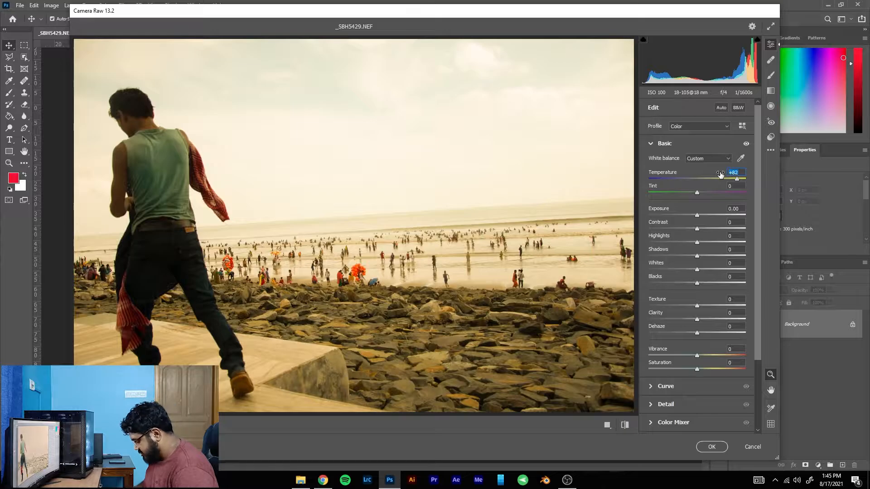
drag(739, 182, 701, 181)
click(701, 142)
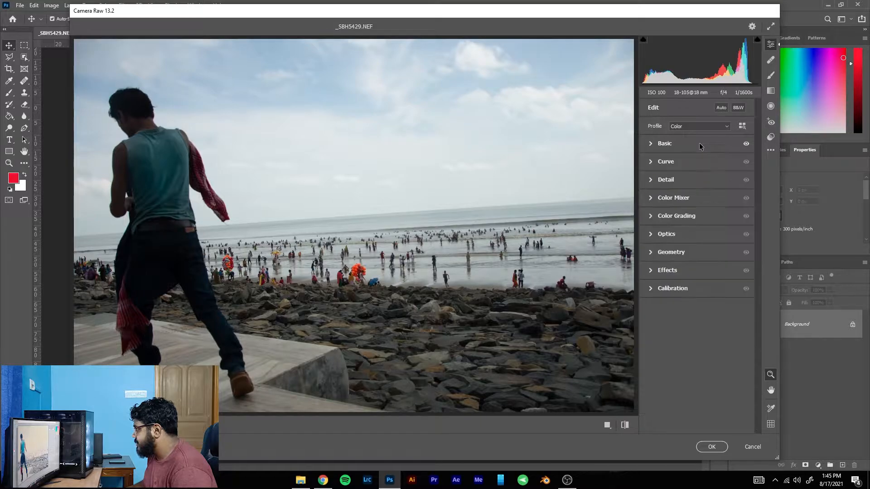
click(705, 144)
click(734, 172)
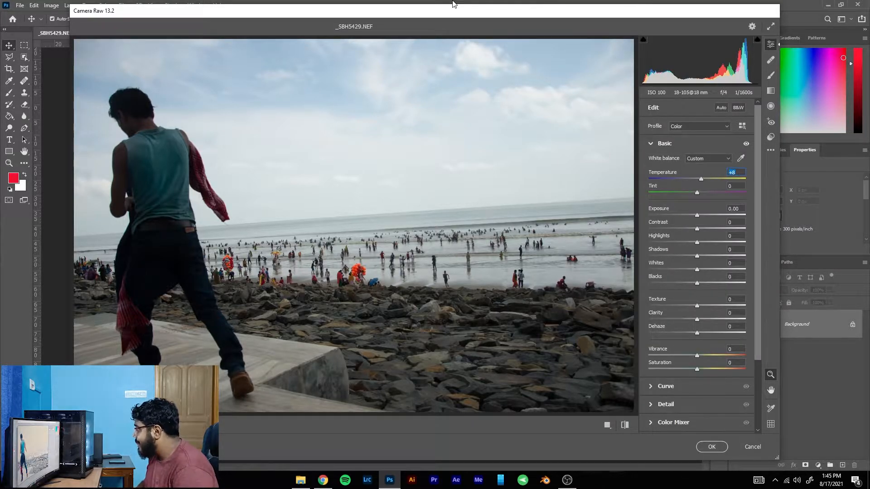
key(Return)
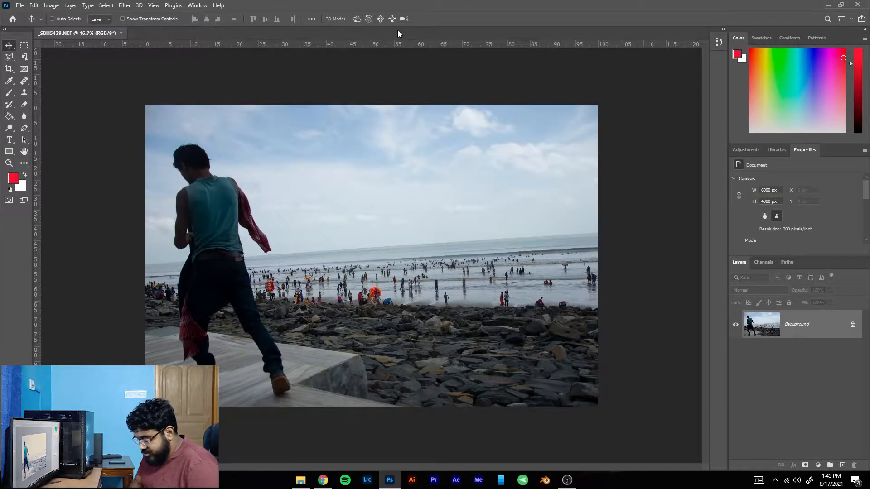
Step: Reopen the Camera Raw filter on the photo, try a Tint of +12, and reset the Tint to 0
key(ctrl+shift+a)
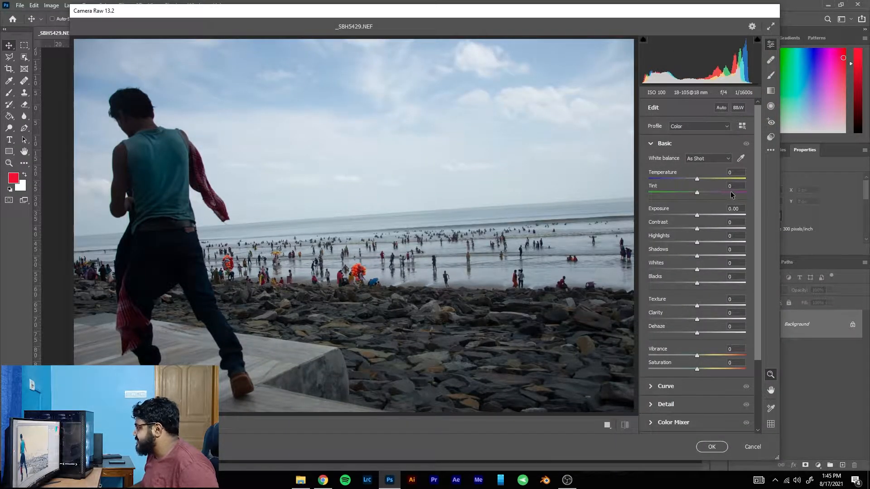
mouse_move(697, 194)
mouse_down()
mouse_move(651, 194)
mouse_move(761, 196)
mouse_move(582, 199)
mouse_move(673, 207)
mouse_move(666, 204)
mouse_move(724, 200)
mouse_move(709, 201)
mouse_up()
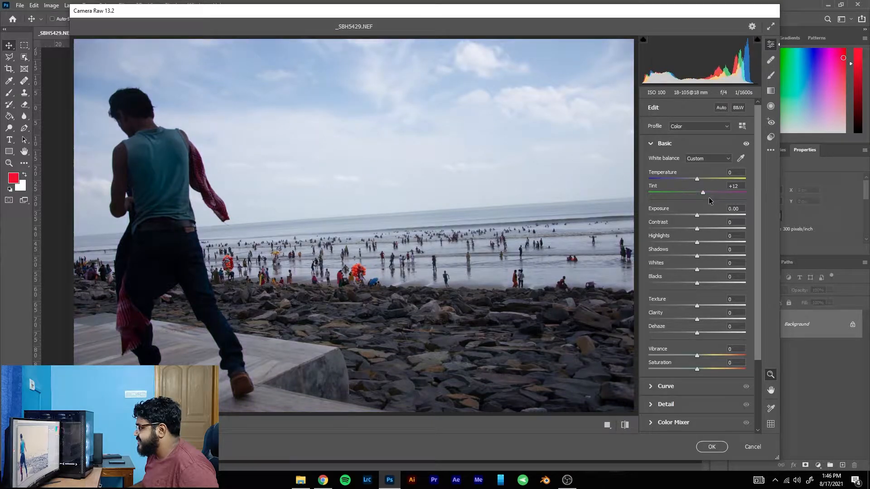
click(737, 185)
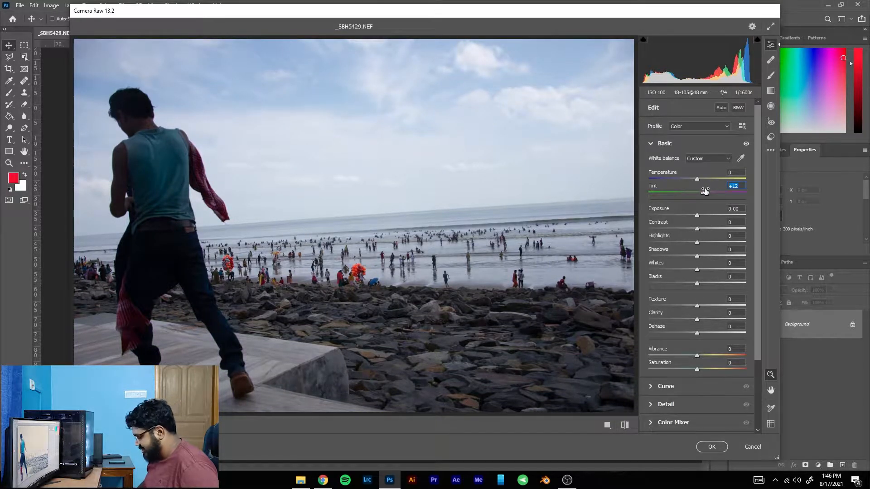
text(0)
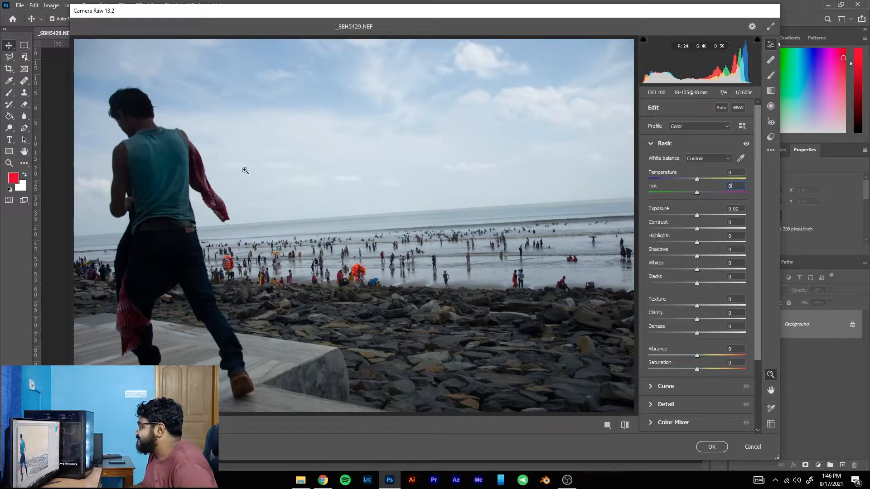
Step: Try an Exposure of -0.35 on the photo and reset the Exposure to 0
scroll(662, 177, down, 1)
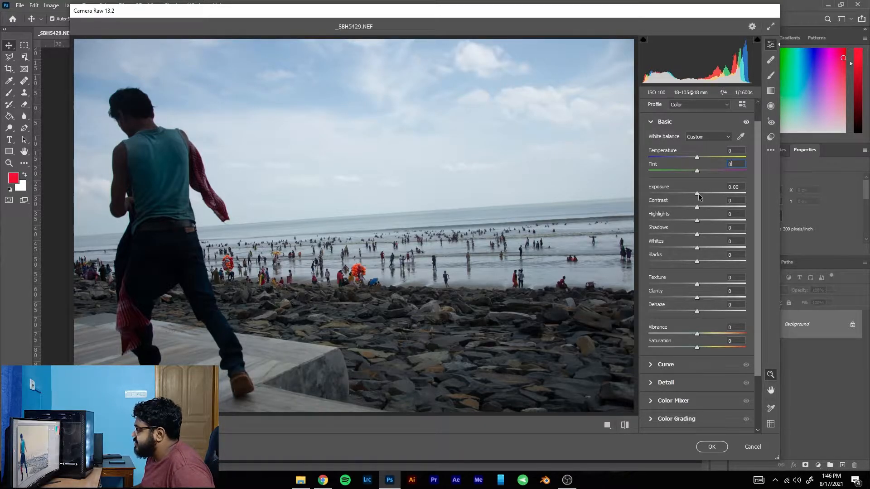
mouse_move(698, 194)
mouse_down()
mouse_move(645, 192)
mouse_move(743, 193)
mouse_move(687, 201)
mouse_move(696, 202)
mouse_up()
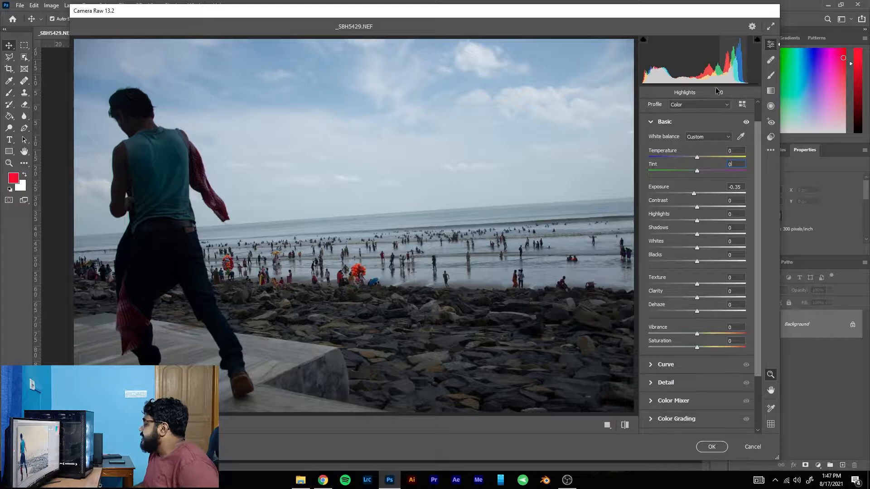
double_click(735, 187)
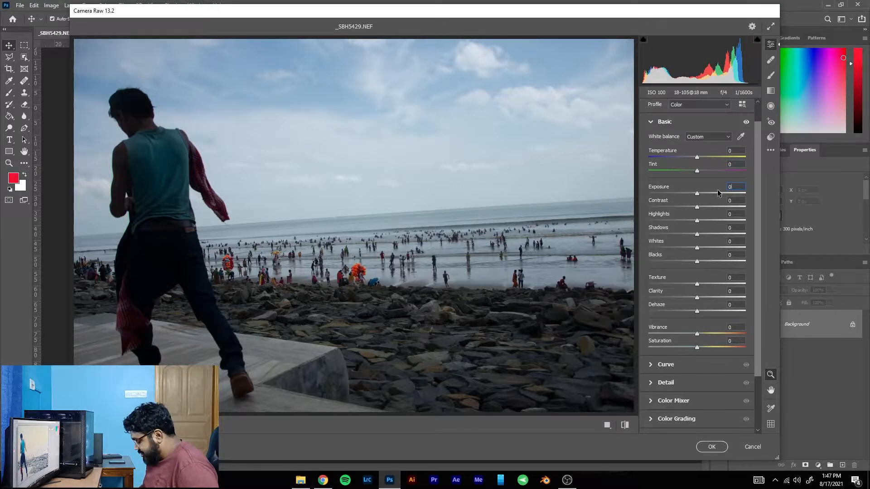
text(0)
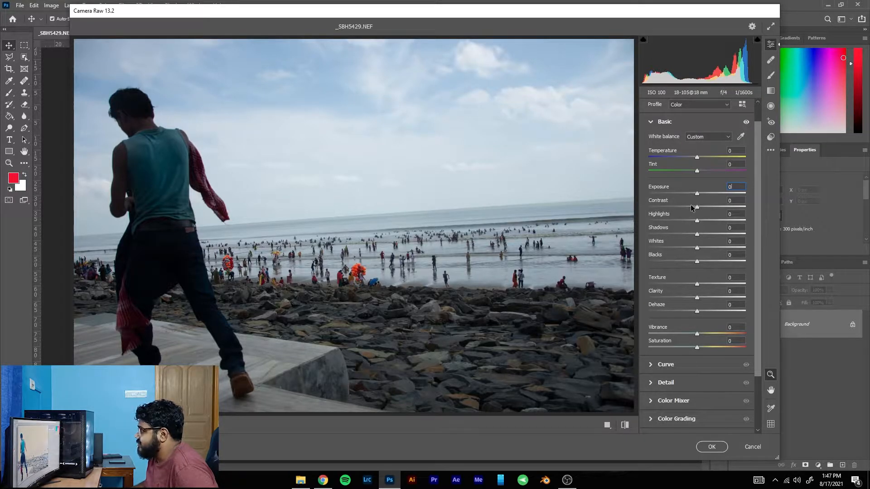
Step: Compare Contrast at +100 and -100 with a close-up of the orange balloons, and reset the Contrast to 0
scroll(693, 217, down, 1)
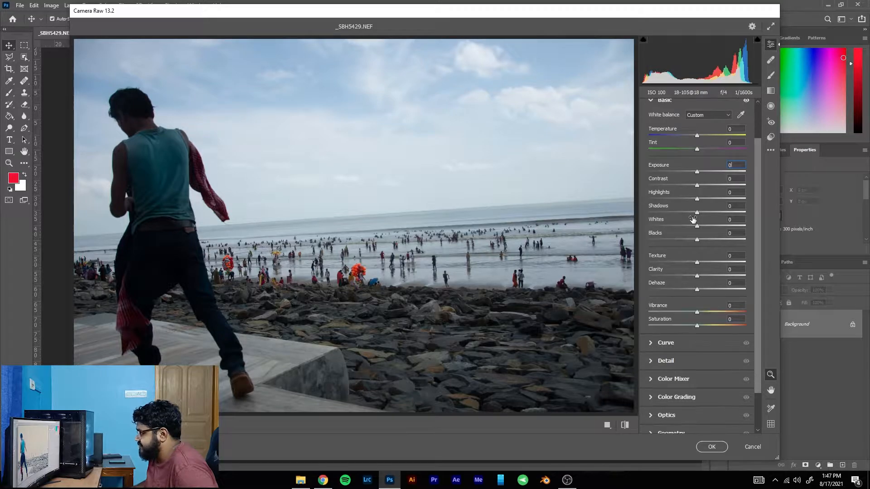
drag(697, 185, 744, 186)
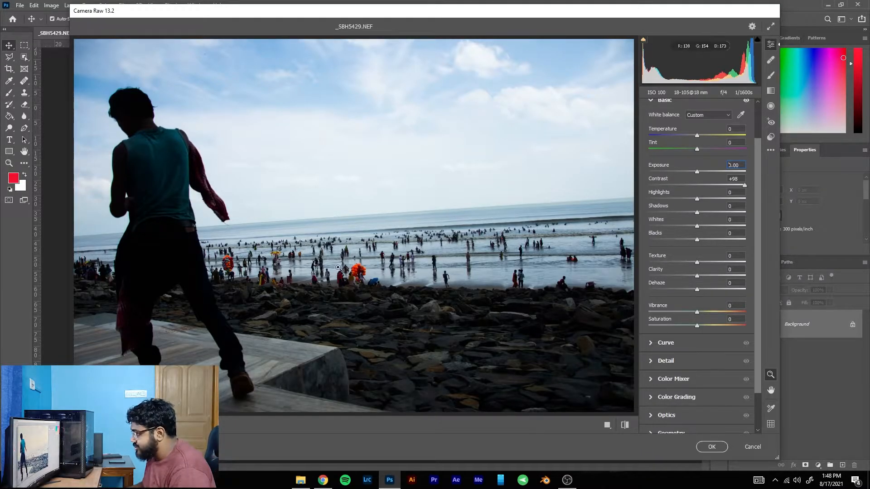
click(360, 271)
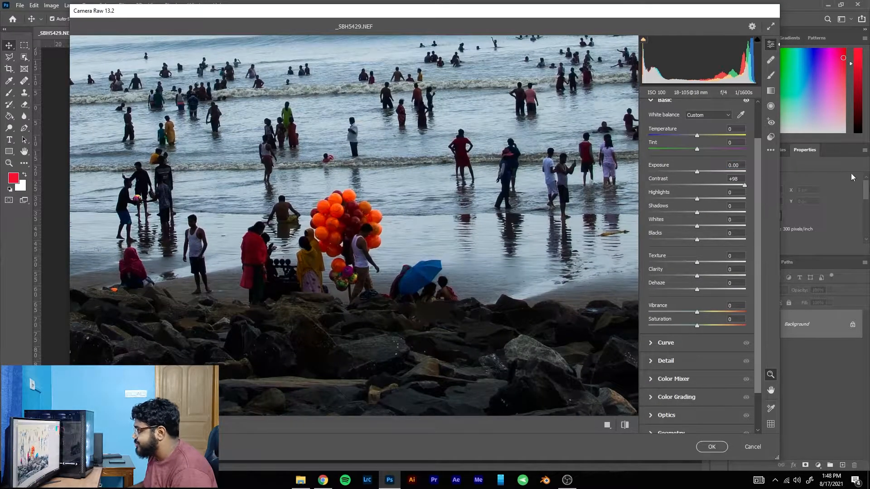
drag(742, 186, 602, 187)
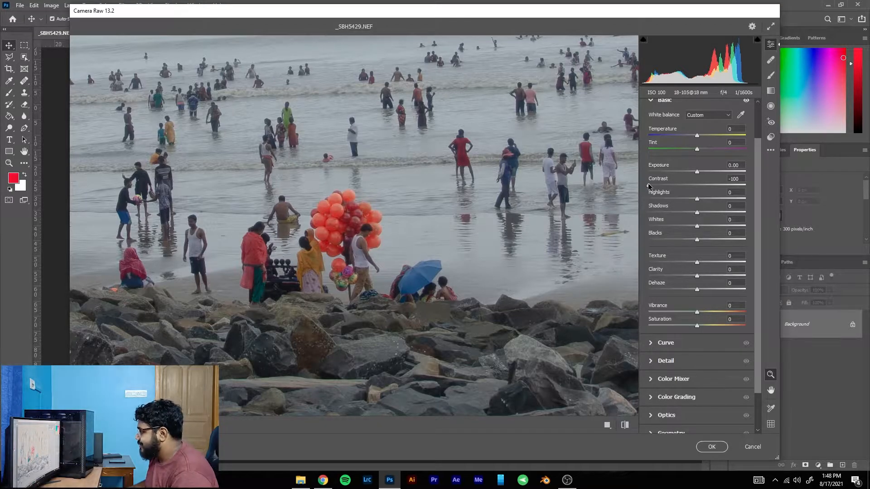
drag(648, 185, 795, 185)
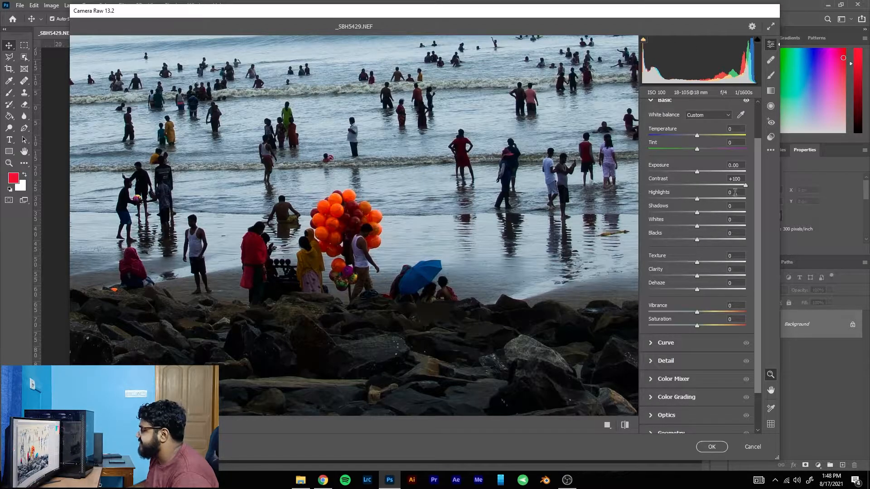
drag(745, 186, 554, 199)
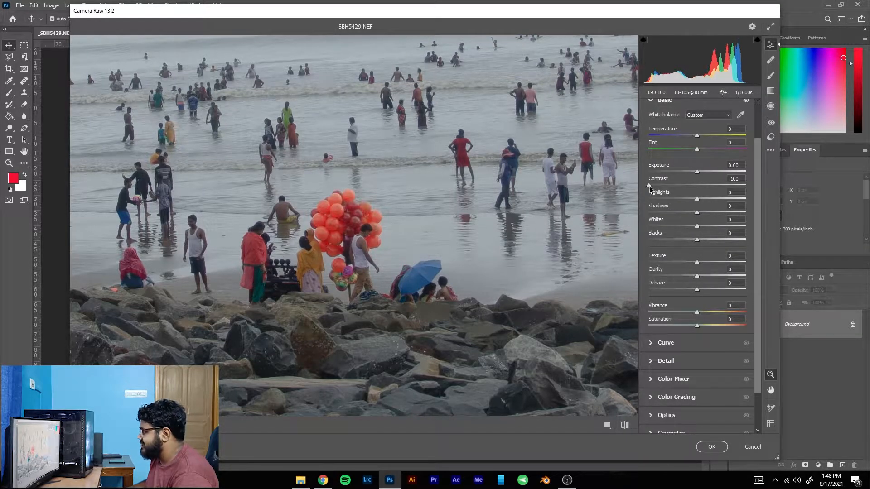
drag(649, 186, 828, 191)
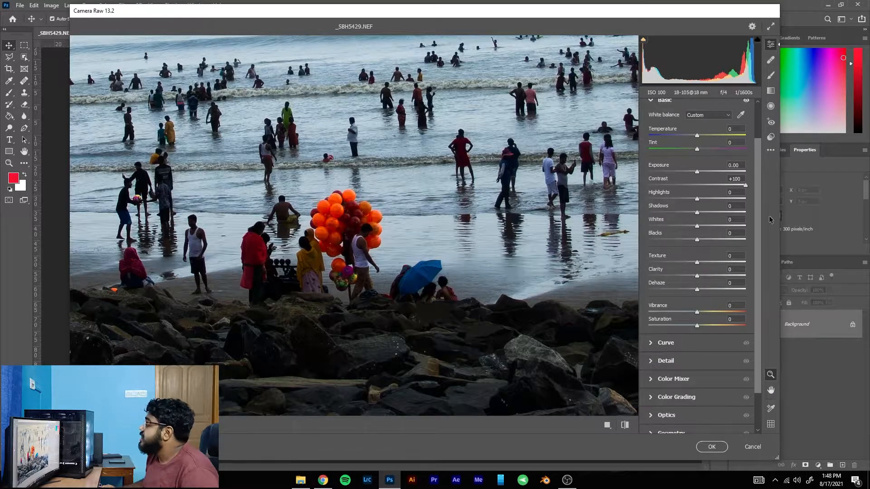
click(734, 179)
text(0)
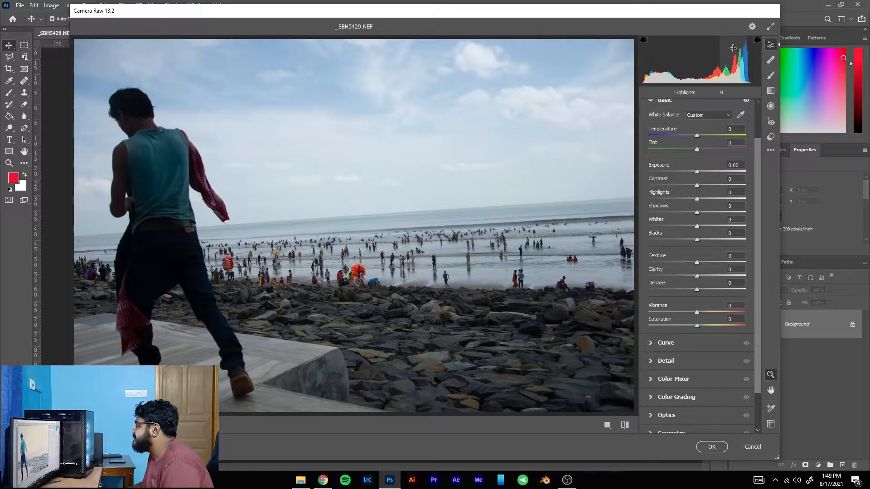
Step: Try lowering the Highlights to -5 from the histogram, undo back past it, and set the Contrast to 0 again
drag(729, 64, 731, 40)
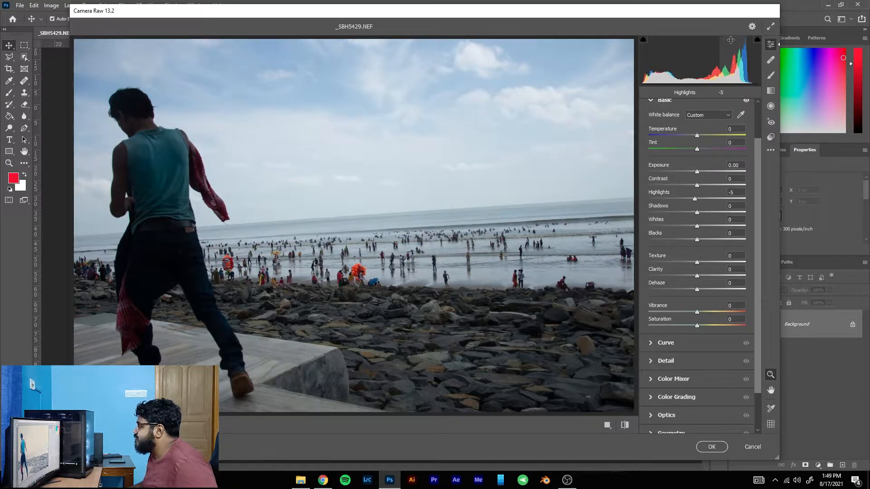
key(ctrl+z)
key(ctrl+z)
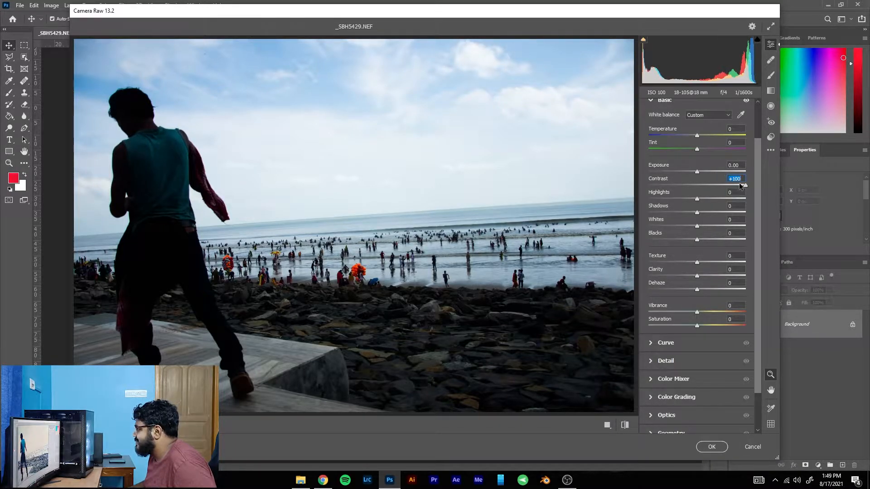
text(0)
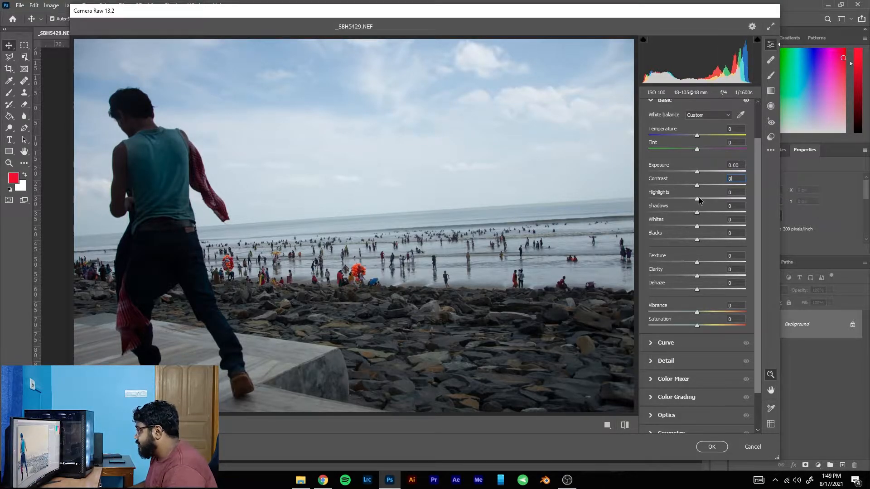
Step: Lower the Highlights to -55 and the Shadows to -100
drag(696, 199, 670, 197)
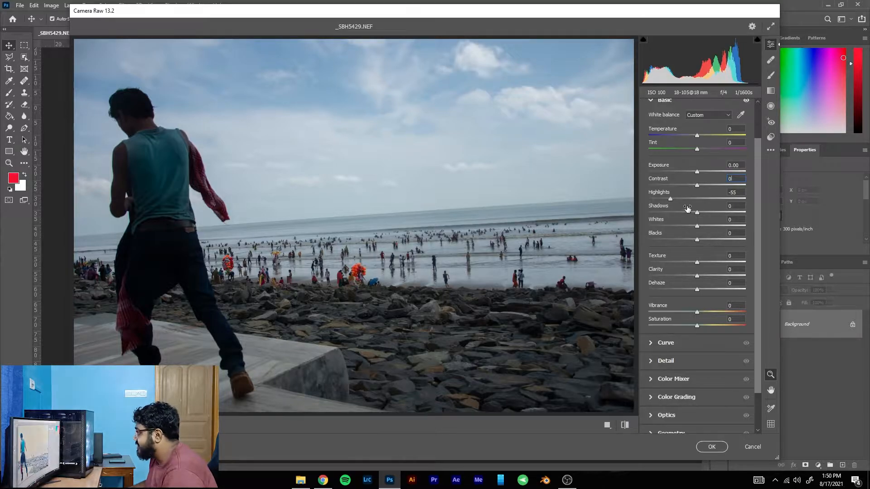
drag(698, 215, 618, 195)
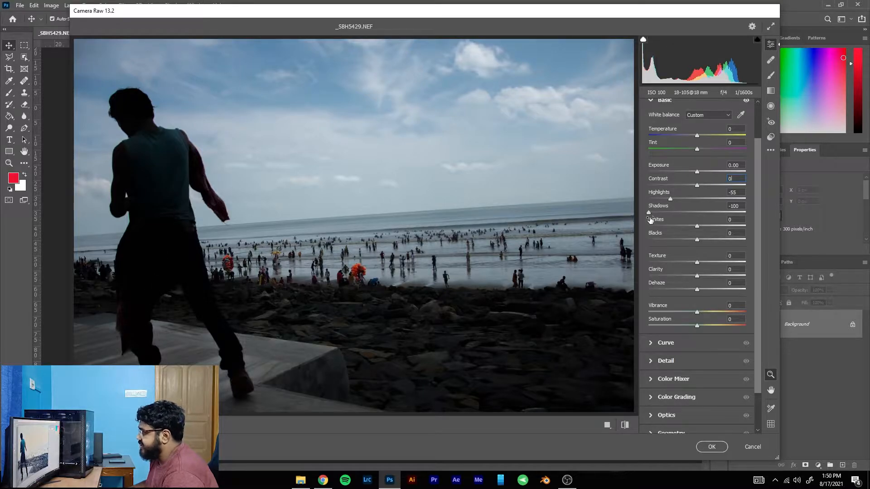
Step: Compare the Shadows at +100 across the photo and set the Shadows to +2
drag(649, 212, 760, 215)
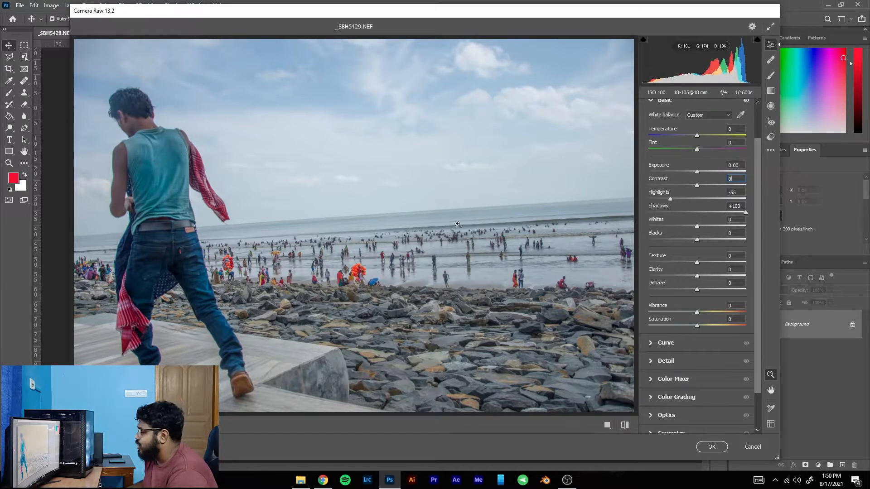
drag(746, 210, 698, 213)
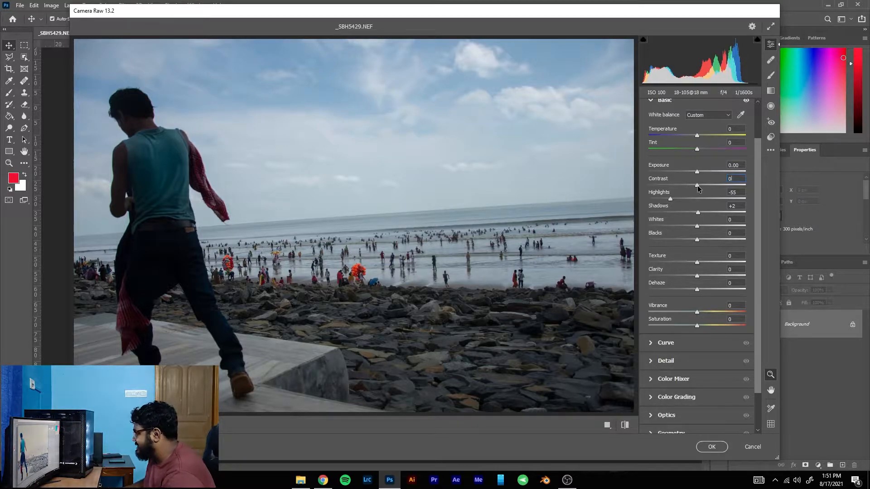
Step: Try a Contrast of +100 on the photo and reset the Contrast to 0
drag(698, 187, 746, 185)
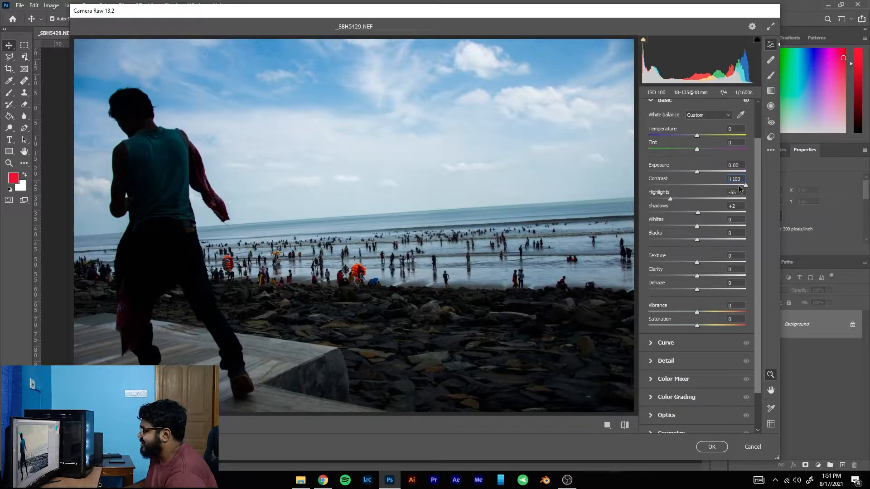
drag(745, 186, 694, 185)
click(723, 179)
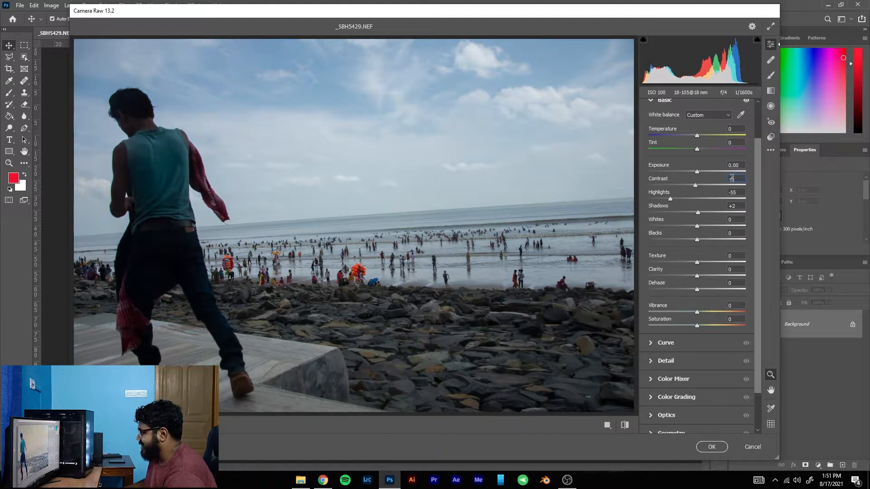
text(0)
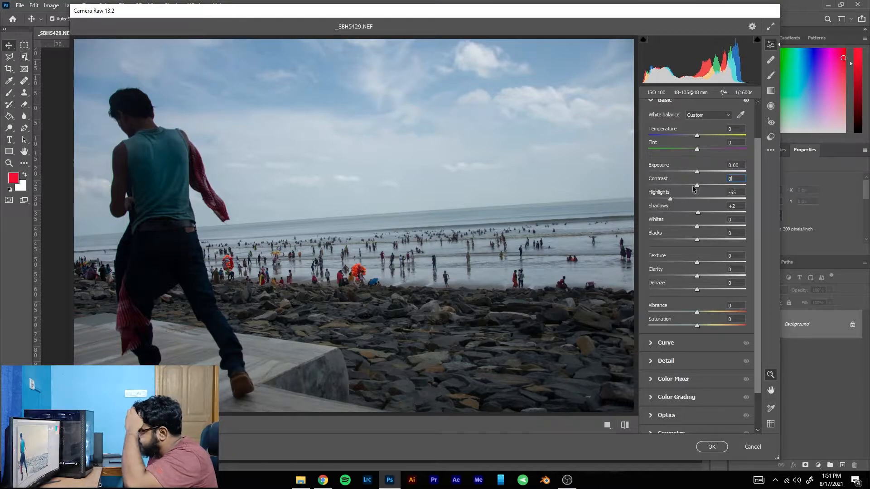
Step: Compare the Contrast at +100, -21 and -7, and reset the Contrast to 0
drag(698, 185, 866, 190)
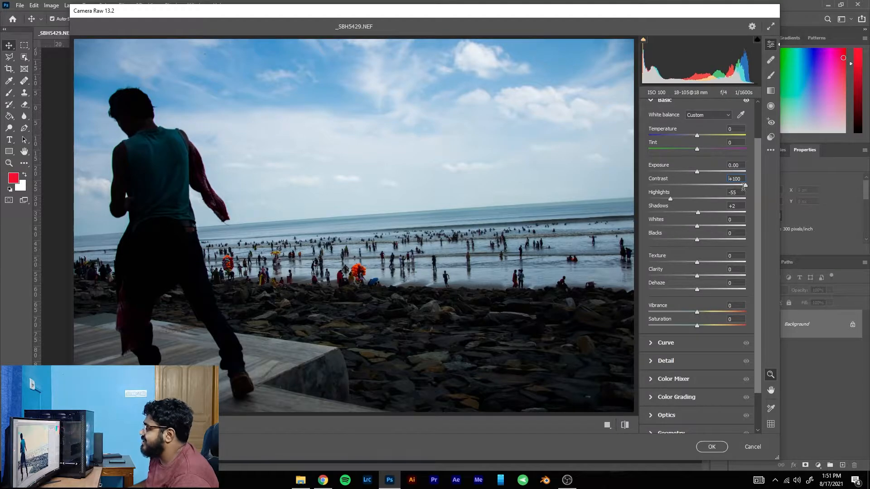
drag(745, 185, 713, 186)
drag(691, 184, 685, 182)
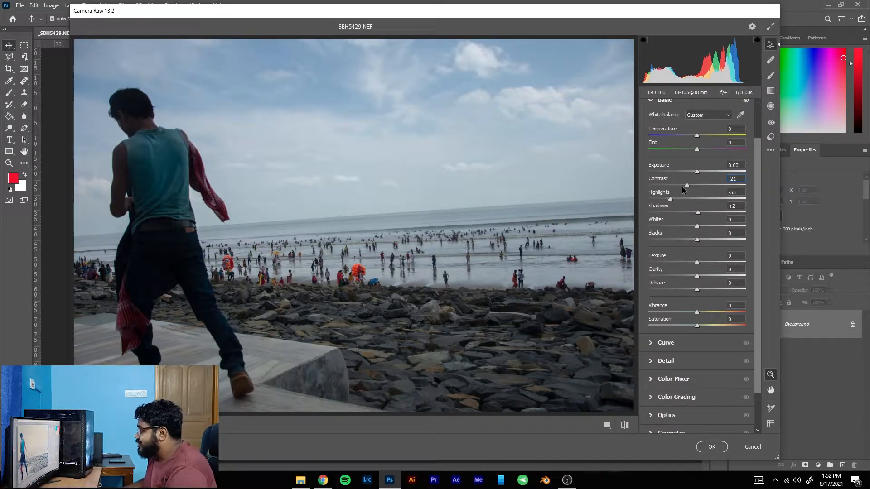
drag(682, 188, 693, 186)
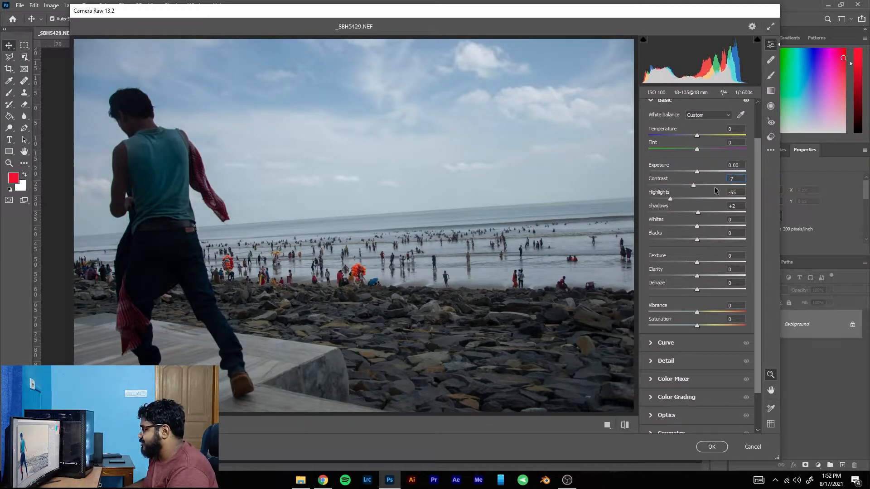
click(736, 178)
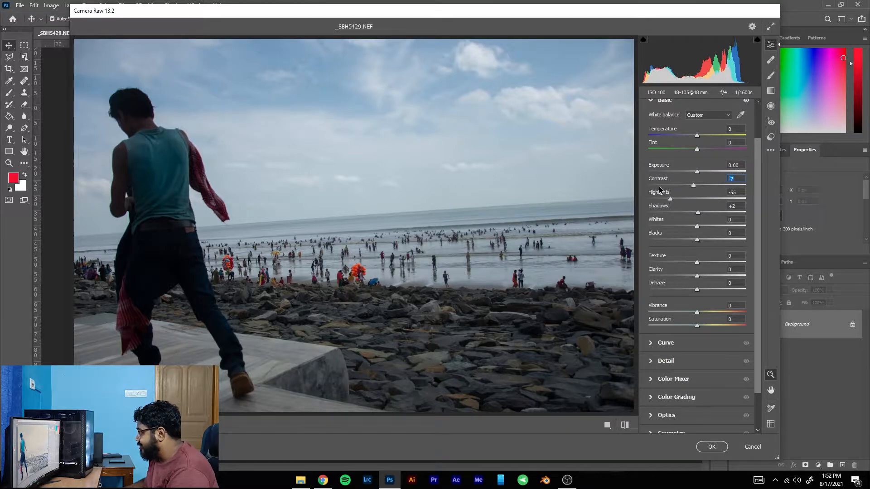
text(0)
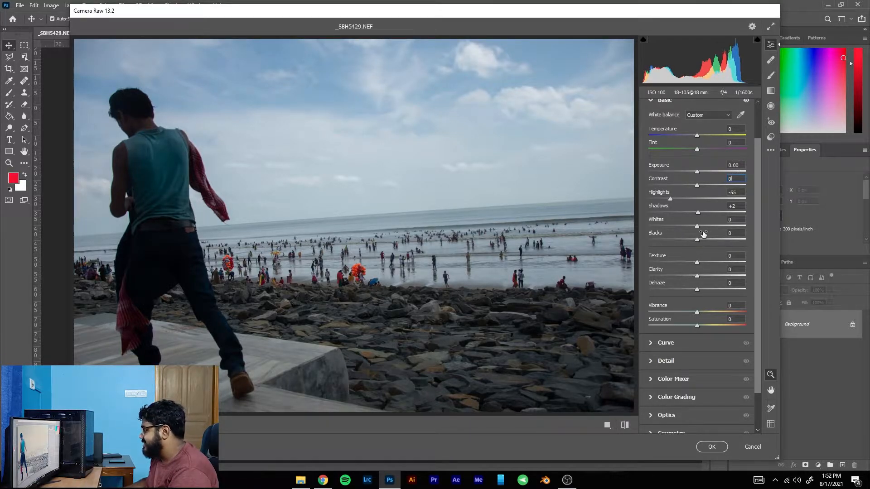
Step: Set the Shadows to +5 and the Whites to -100, and undo a trial Shadows value of -100
mouse_move(697, 215)
mouse_down()
mouse_move(716, 213)
mouse_move(699, 213)
mouse_up()
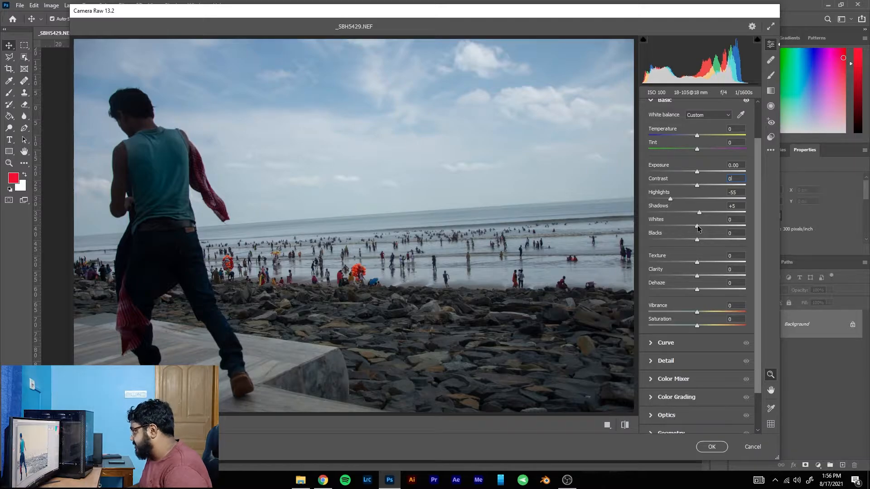
drag(697, 227, 640, 227)
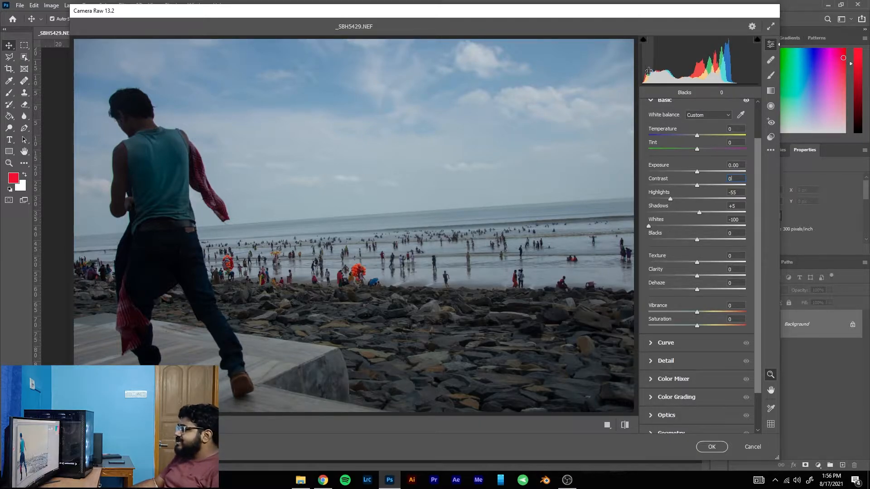
drag(699, 212, 621, 236)
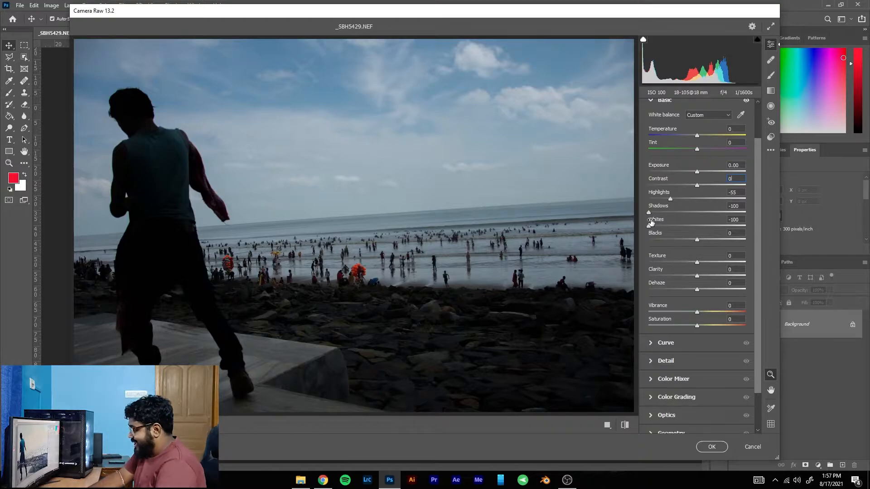
key(ctrl+z)
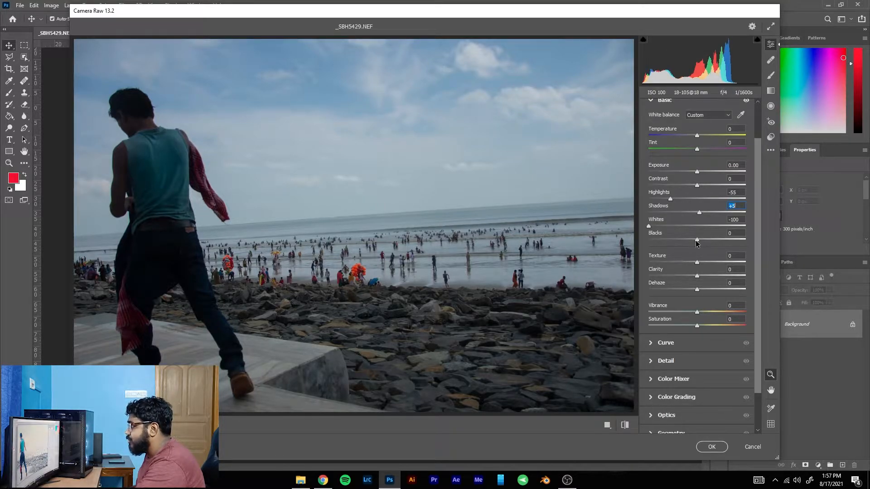
Step: Try the Blacks at -100, and set the Exposure to -0.25 and the Blacks to +4
drag(697, 239, 629, 235)
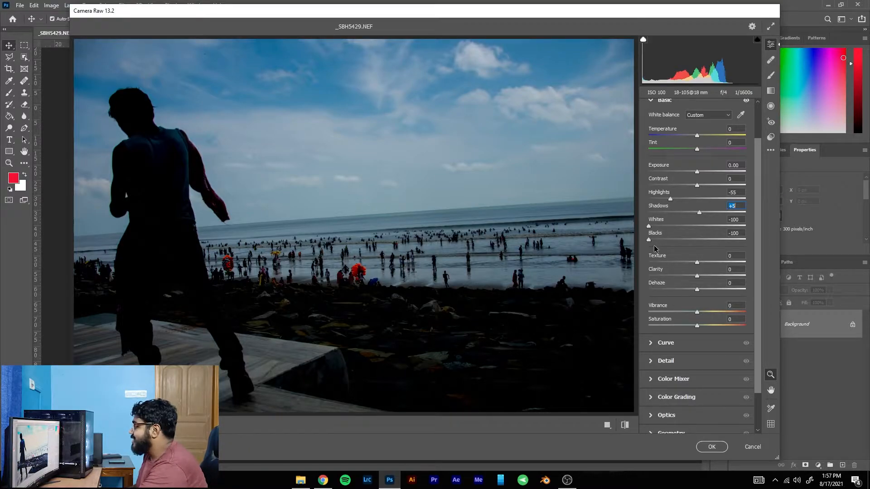
drag(648, 239, 697, 222)
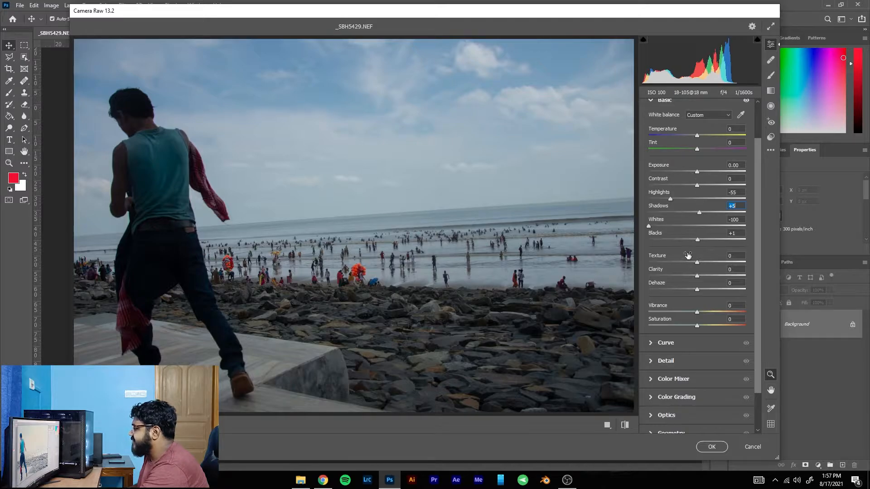
drag(697, 173, 696, 173)
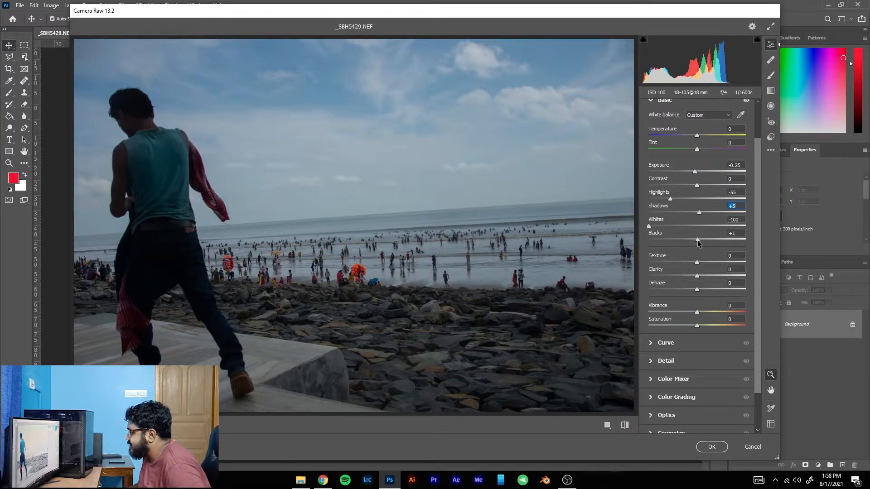
mouse_move(697, 242)
mouse_down()
mouse_move(634, 241)
mouse_move(806, 248)
mouse_move(647, 240)
mouse_move(729, 243)
mouse_move(647, 252)
mouse_move(697, 244)
mouse_up()
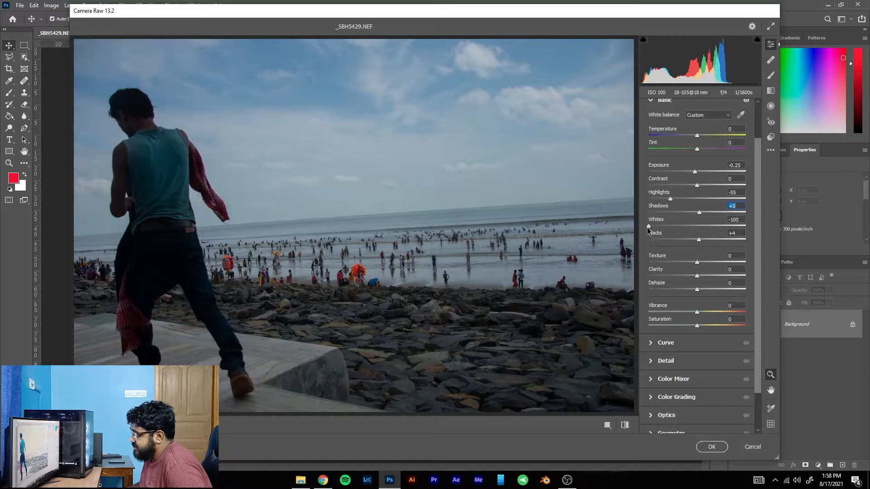
Step: Try the Whites at +100 and return the Whites to -100
drag(649, 227, 745, 223)
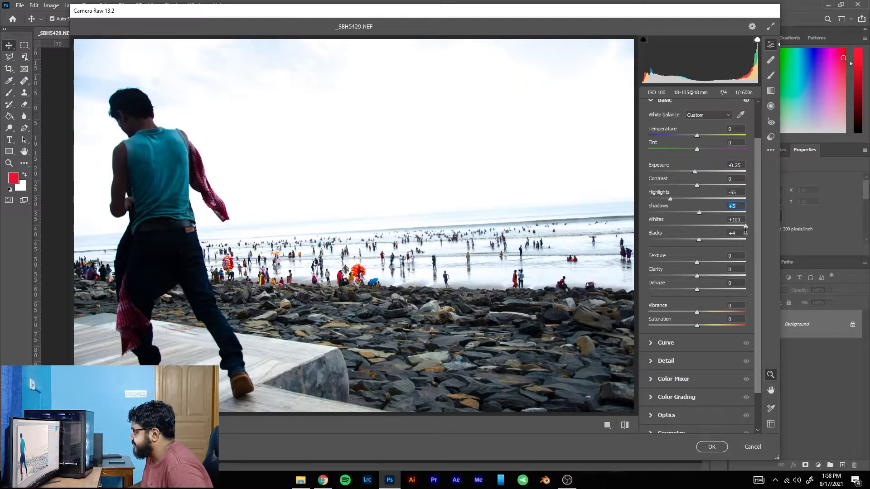
drag(742, 225, 648, 225)
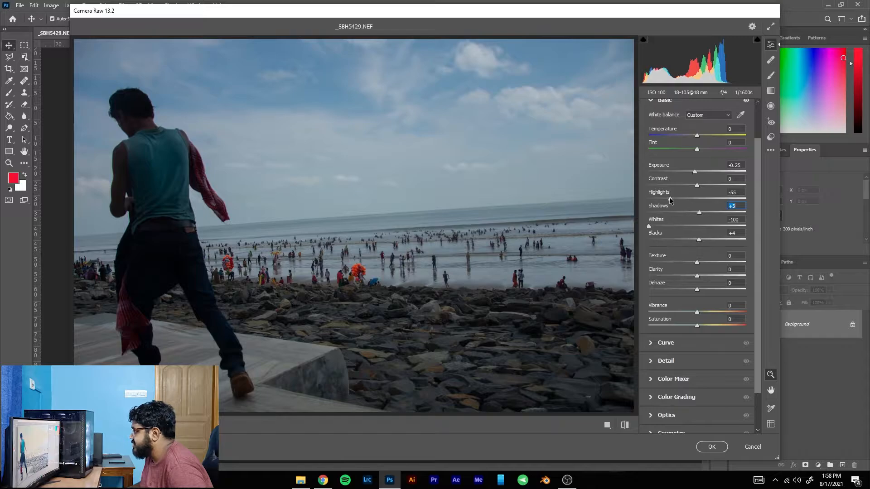
Step: Try the Highlights at +100, set the Highlights to -32, and reset the Contrast to 0 after a trial of -11
drag(670, 198, 756, 192)
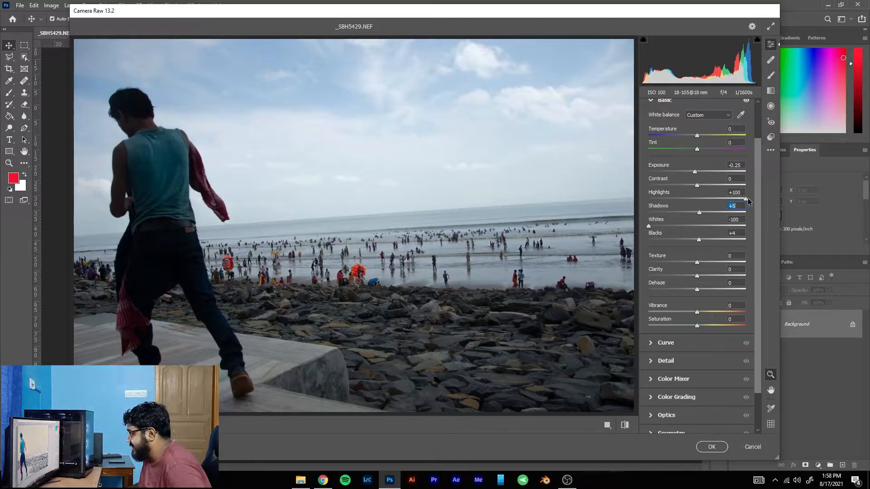
drag(744, 198, 691, 189)
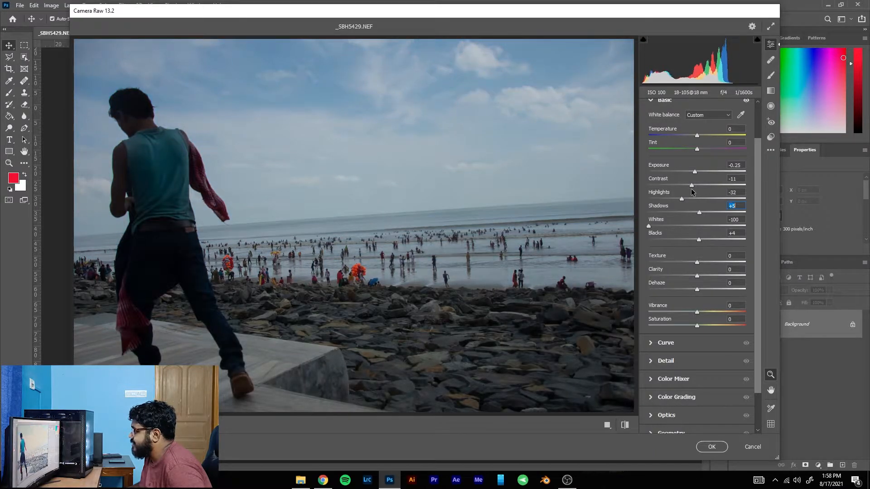
click(735, 177)
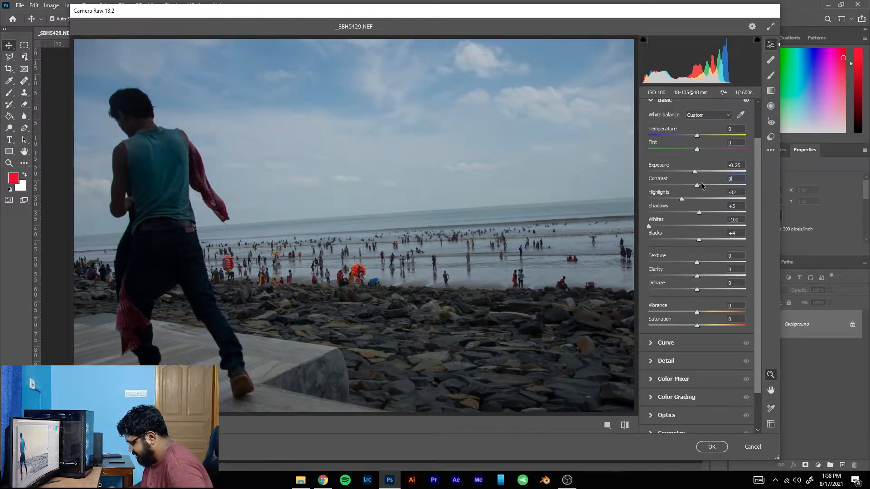
text(0)
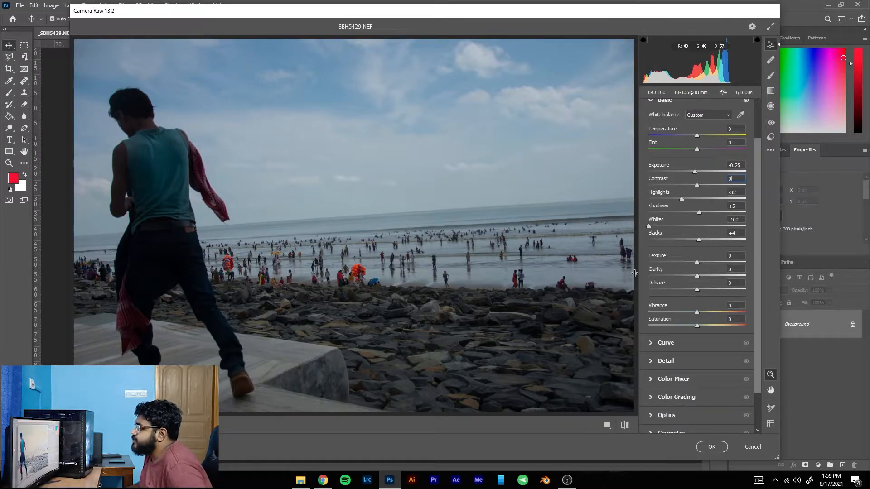
Step: Raise the Texture of the photo to +100
scroll(637, 276, down, 1)
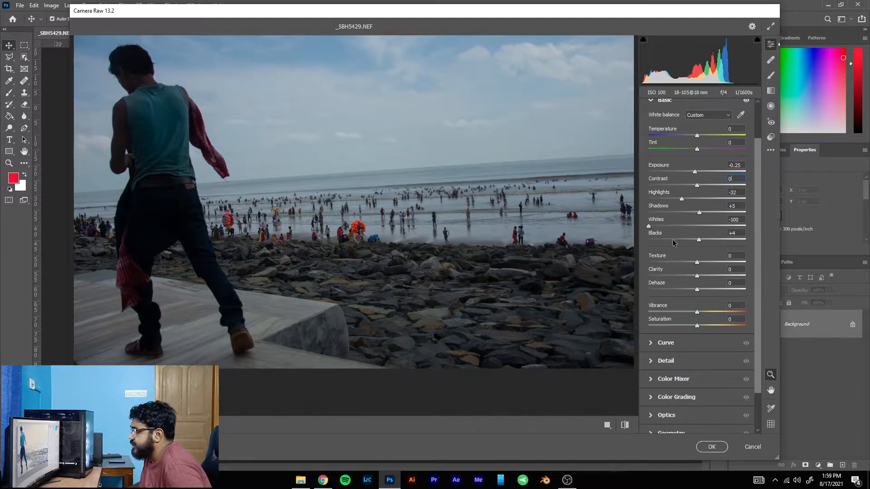
scroll(670, 258, down, 1)
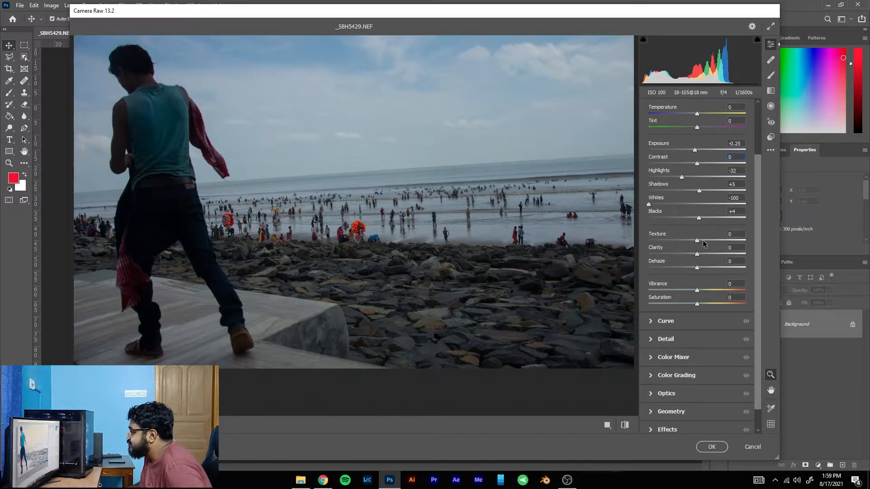
scroll(684, 240, down, 1)
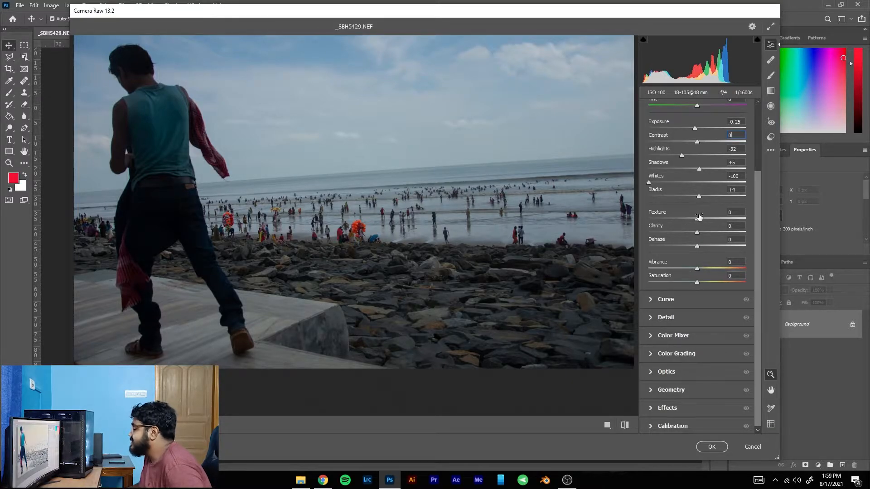
drag(697, 222, 749, 217)
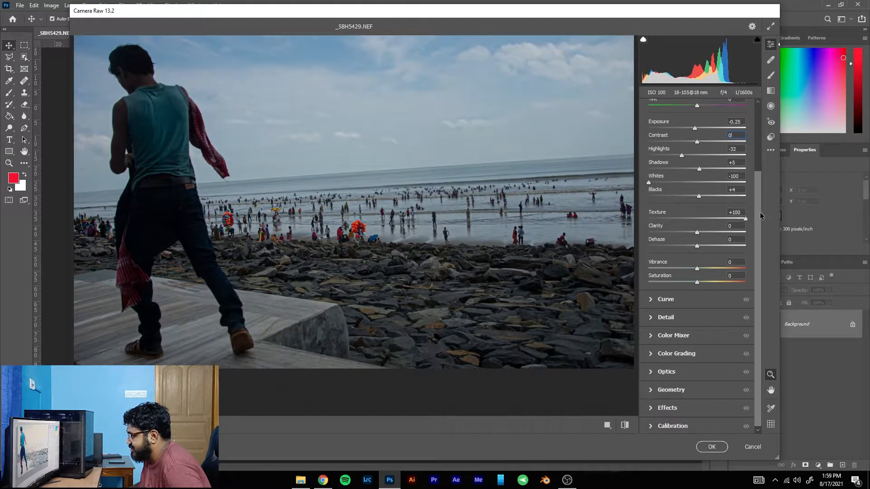
Step: Examine the texture effect on the man's shirt and scarf by comparing close-up, 13.2% and fitted views of the photo
click(153, 134)
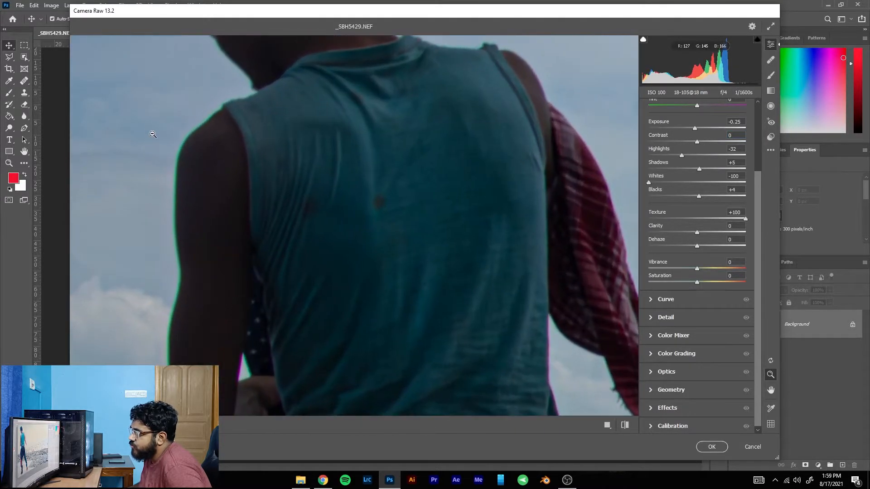
click(410, 266)
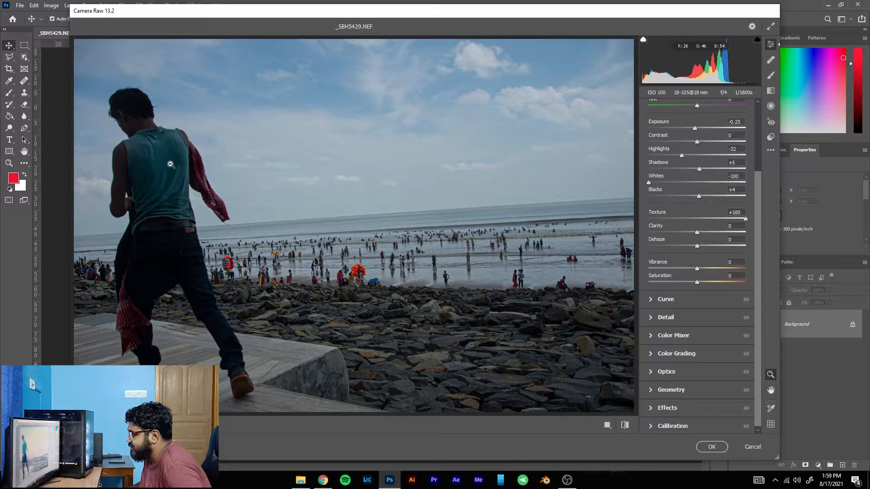
drag(186, 164, 171, 165)
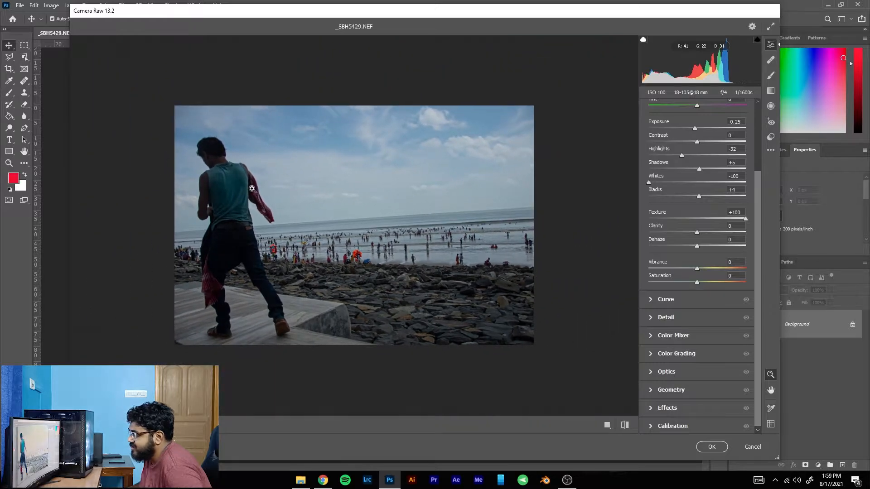
click(236, 189)
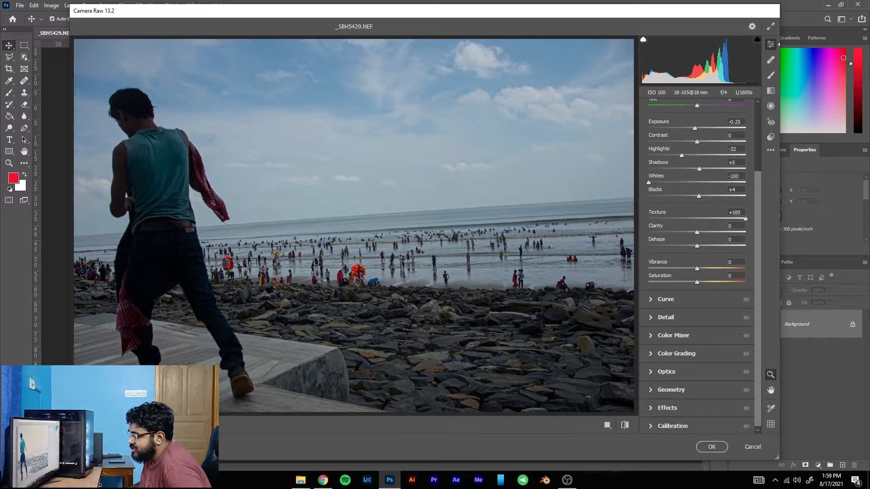
click(137, 425)
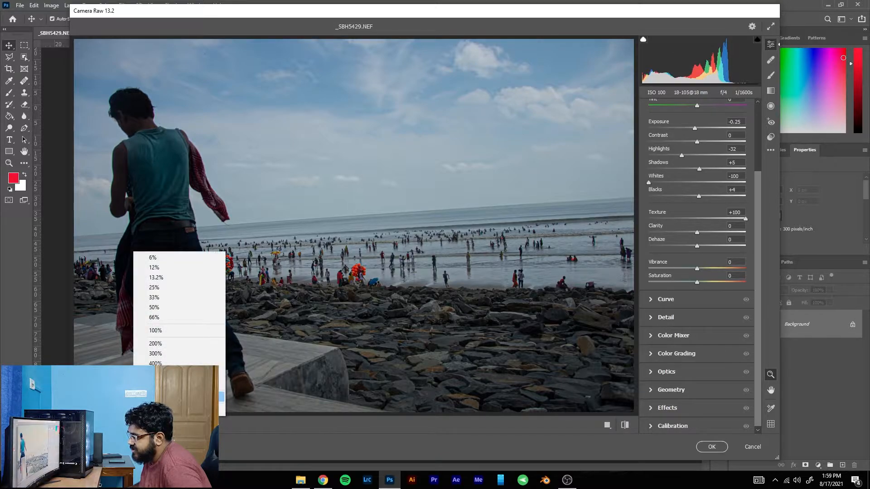
click(172, 396)
click(138, 425)
click(156, 277)
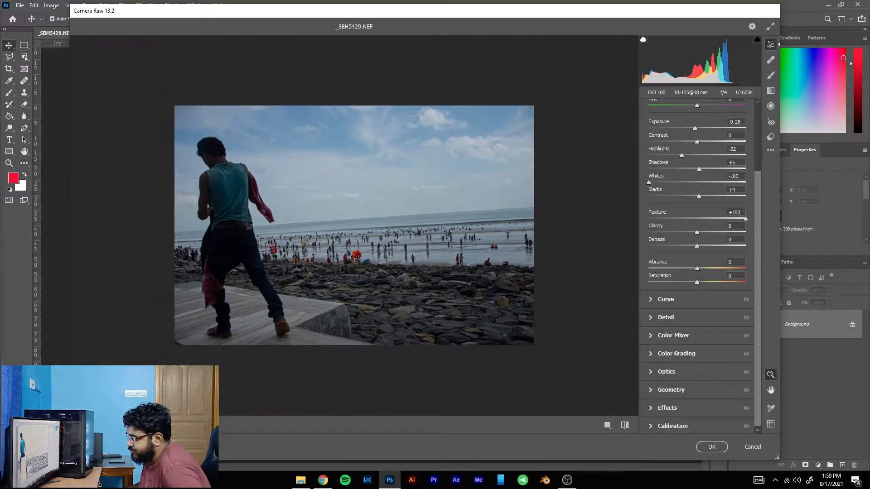
click(138, 425)
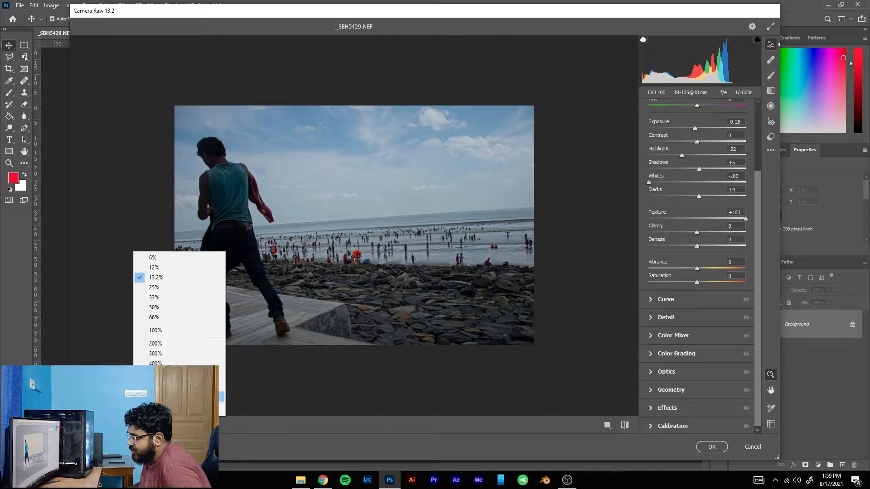
click(172, 397)
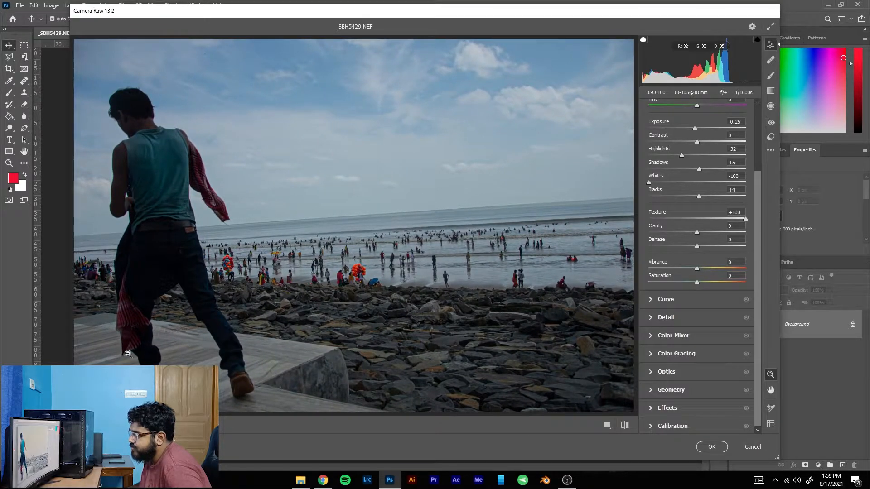
click(164, 190)
click(226, 202)
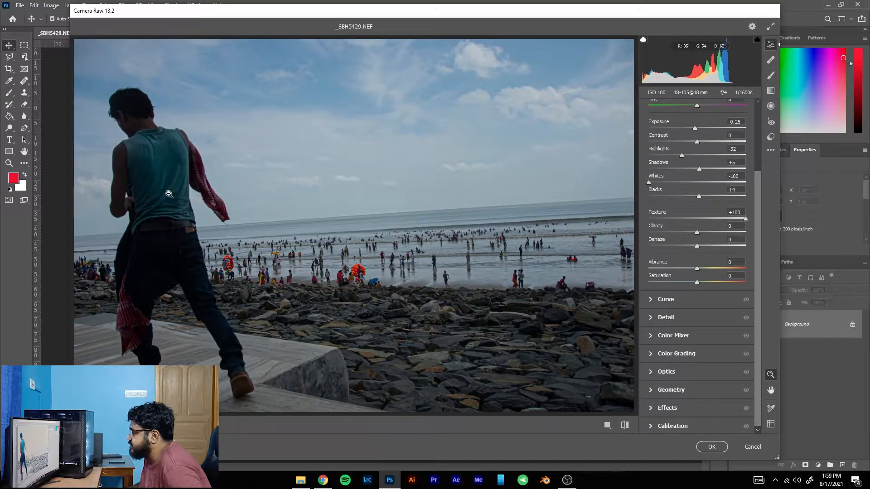
click(209, 211)
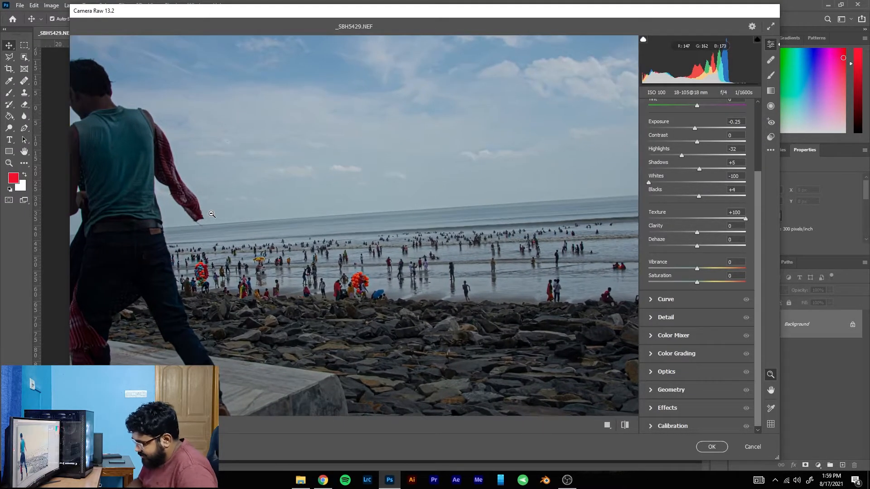
drag(255, 272, 240, 261)
drag(148, 183, 145, 210)
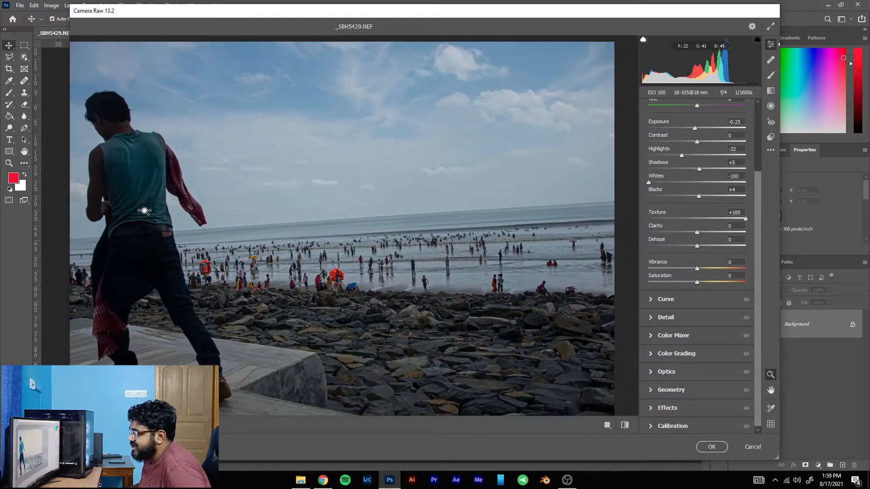
Step: Compare the Texture at -100 and +100, and lower it to +29
drag(743, 219, 634, 218)
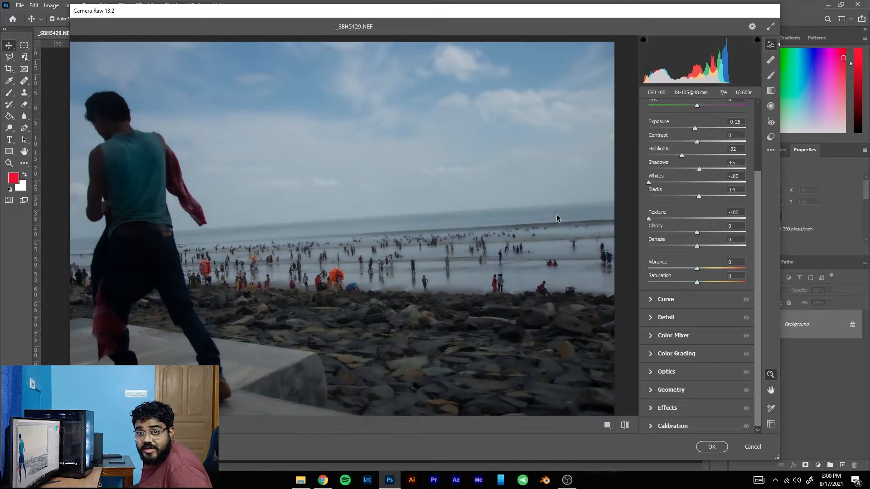
drag(648, 219, 747, 219)
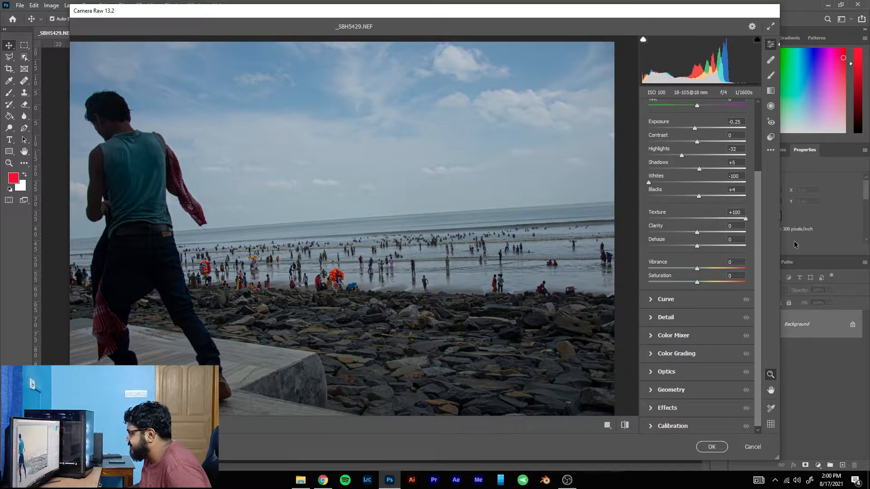
click(693, 219)
drag(694, 218, 810, 236)
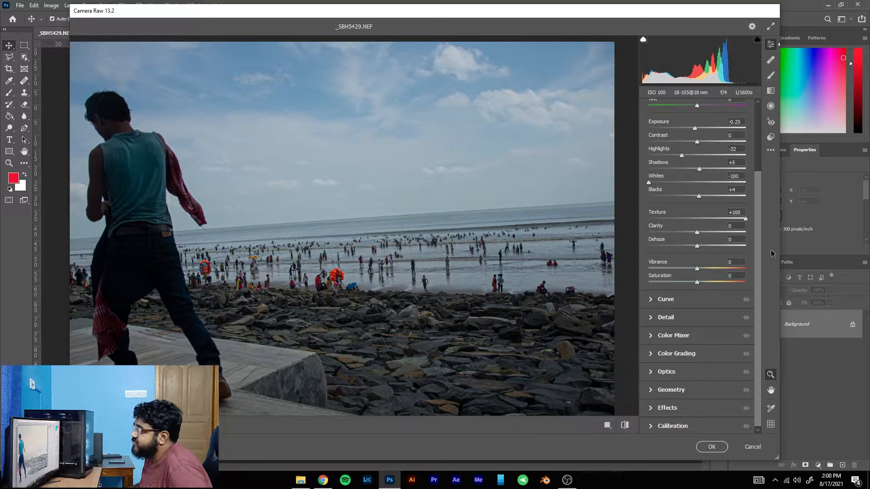
drag(772, 254, 710, 242)
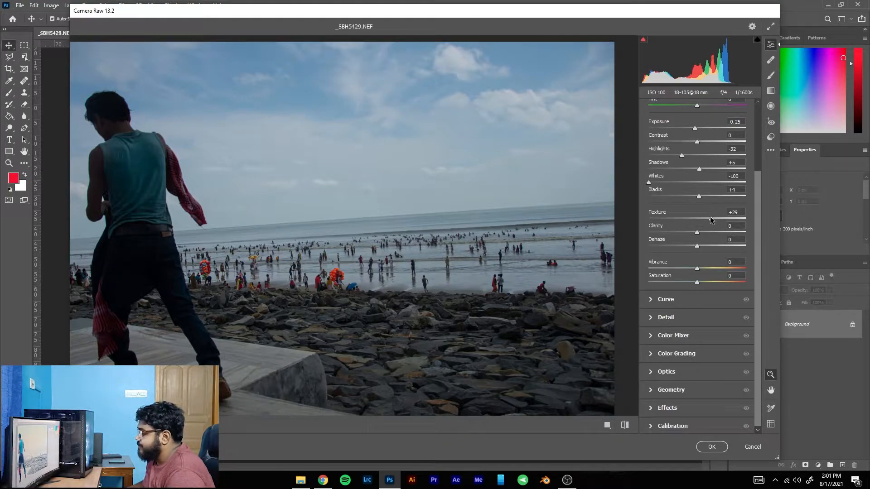
Step: Try the Texture at +100, set it to +74, and check the man's shirt up close before fitting the photo in view
scroll(709, 202, up, 1)
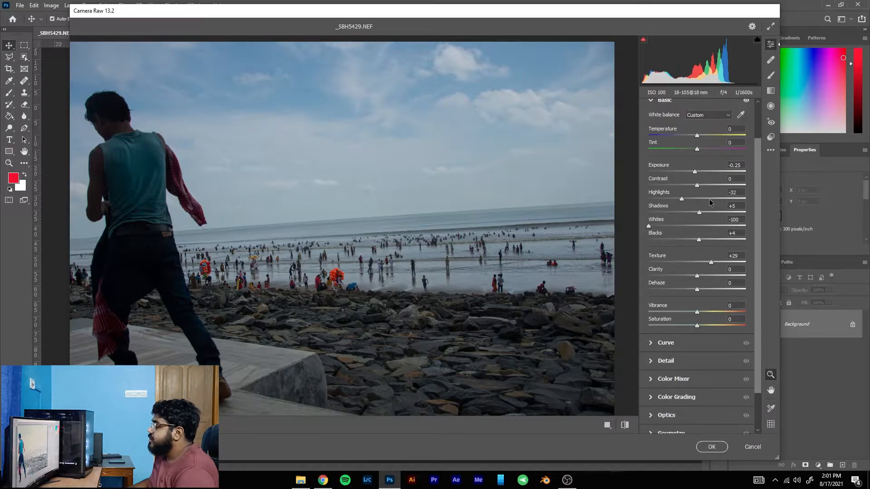
scroll(709, 204, down, 1)
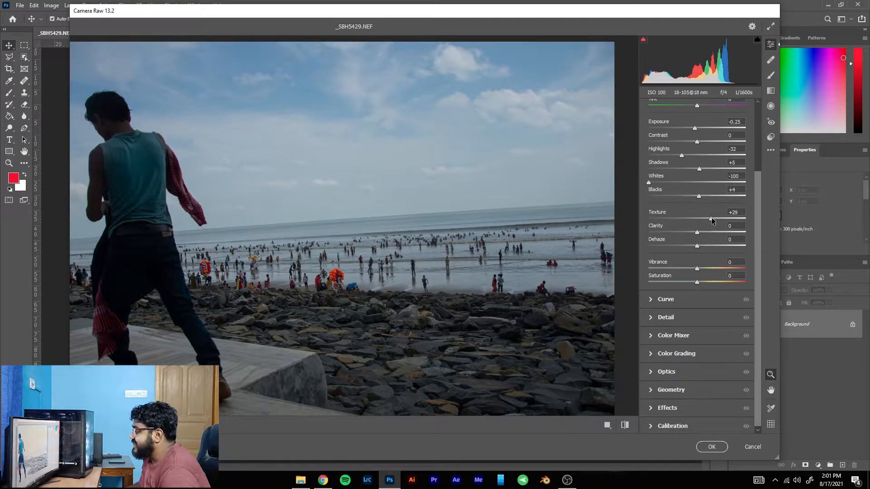
drag(710, 218, 769, 222)
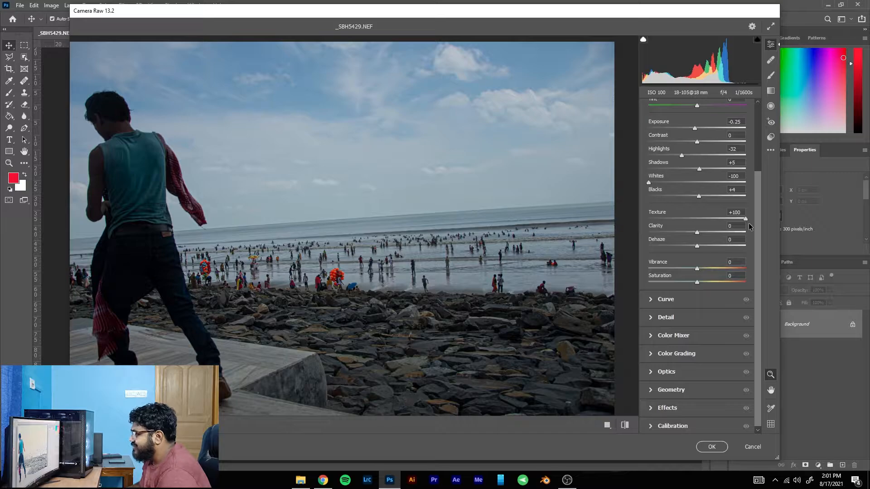
drag(743, 218, 732, 218)
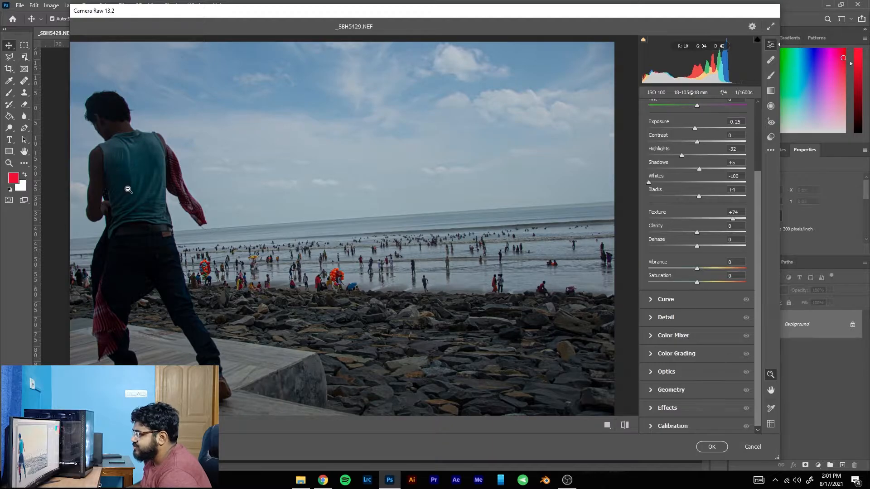
key(ctrl+plus)
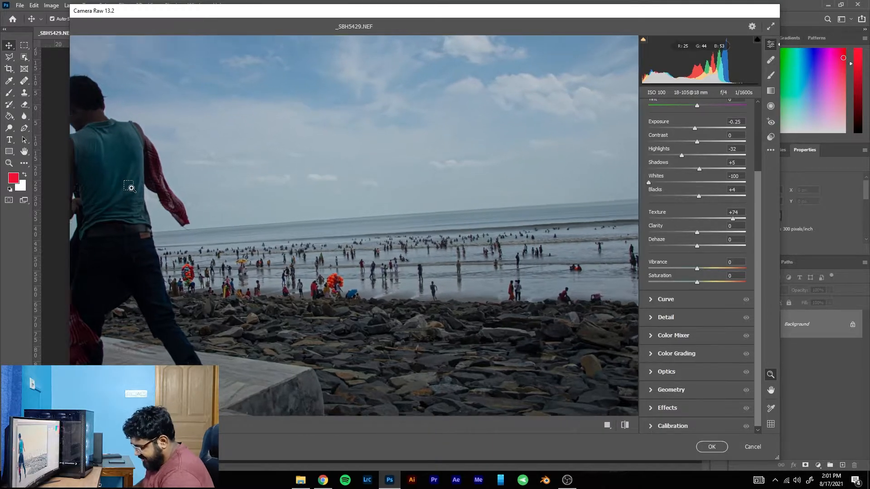
mouse_move(132, 189)
mouse_down()
mouse_move(164, 194)
mouse_move(165, 185)
mouse_move(82, 172)
mouse_move(133, 192)
mouse_up()
key(ctrl+0)
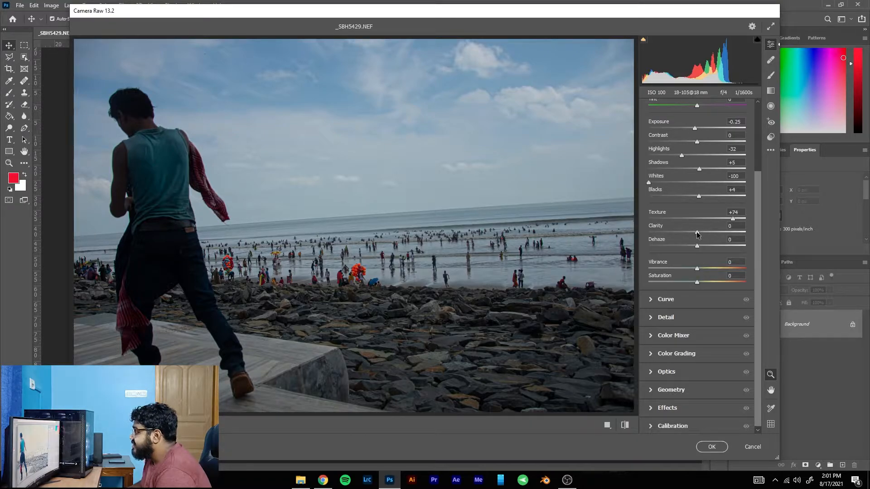
Step: Try the Clarity of the photo at +100, -49 and +41
drag(697, 232, 767, 225)
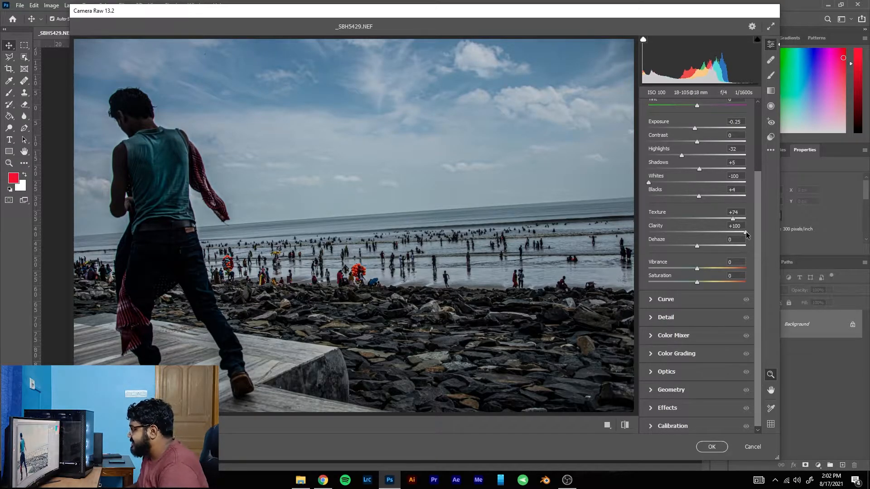
drag(745, 232, 722, 232)
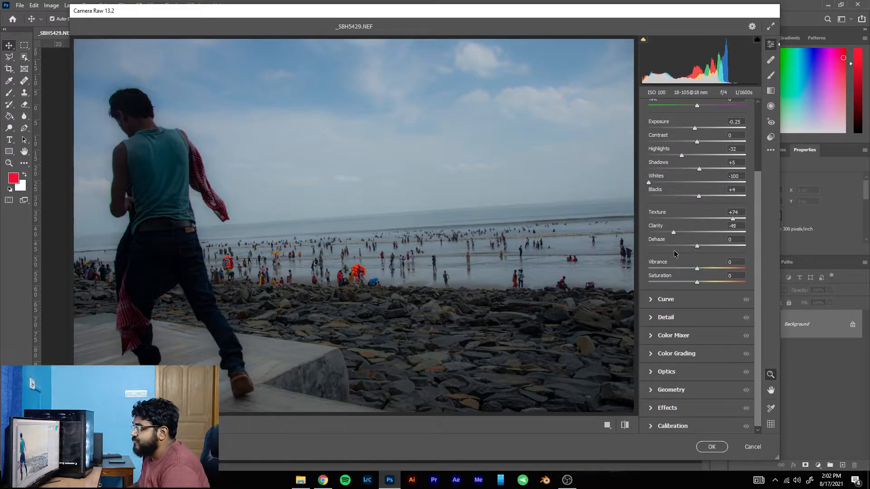
drag(688, 252, 759, 251)
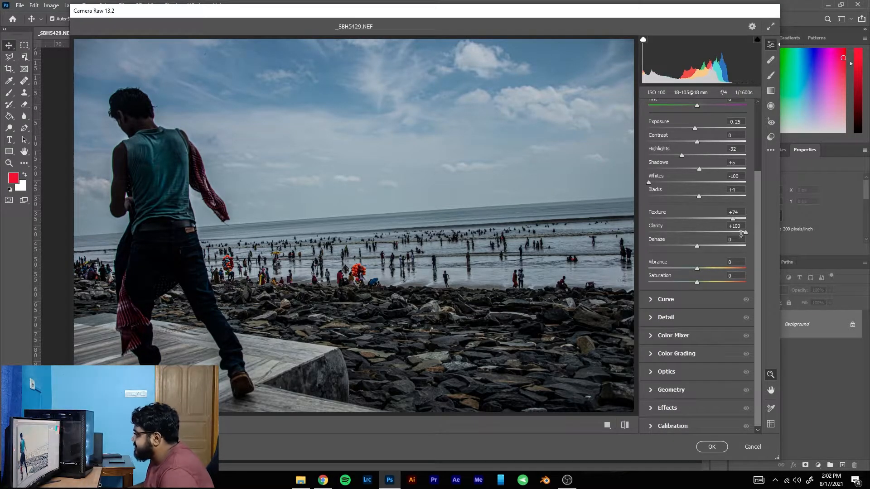
click(718, 238)
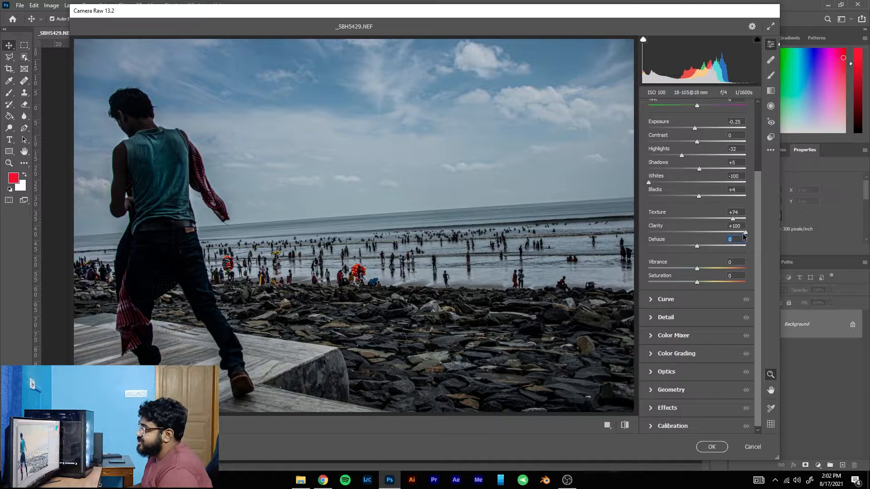
drag(745, 232, 715, 228)
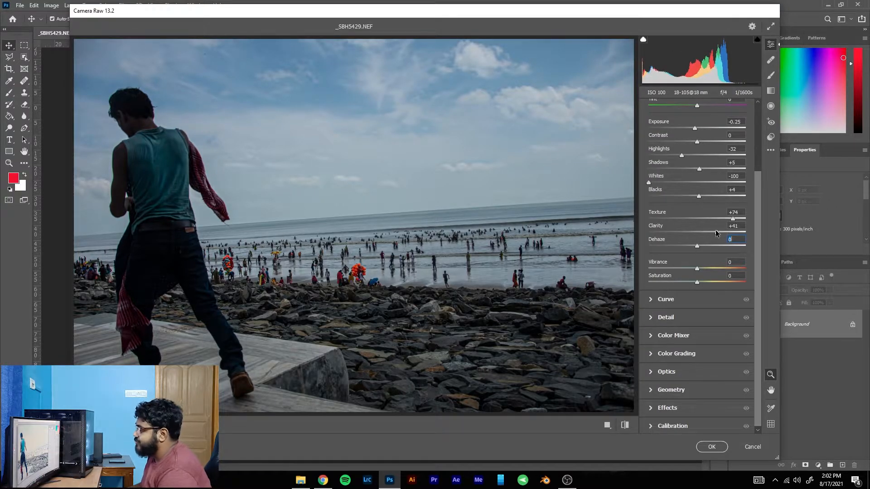
Step: Set the Clarity to +17 and the Dehaze to +41 after trying the Dehaze at -74 and +100
drag(716, 233, 662, 247)
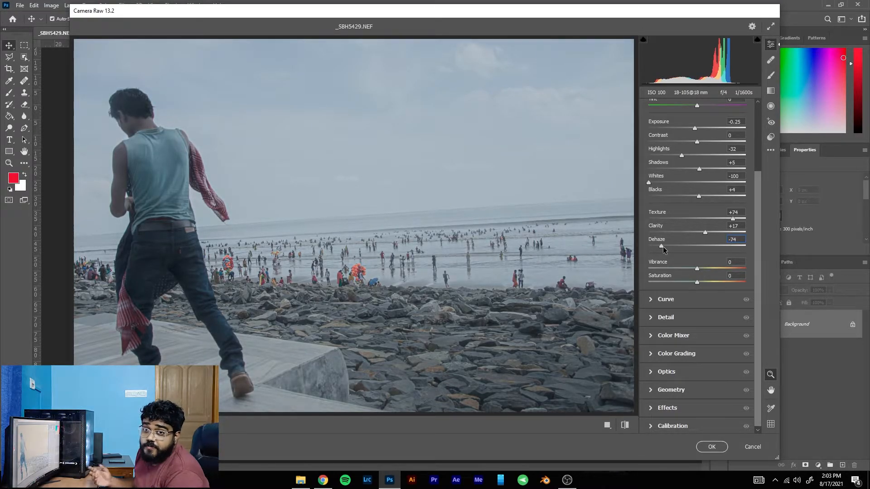
drag(663, 247, 809, 252)
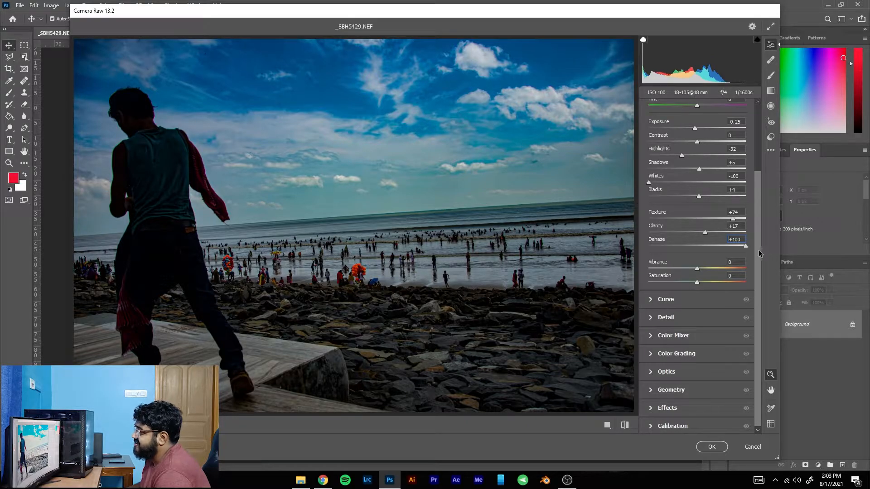
drag(745, 246, 716, 245)
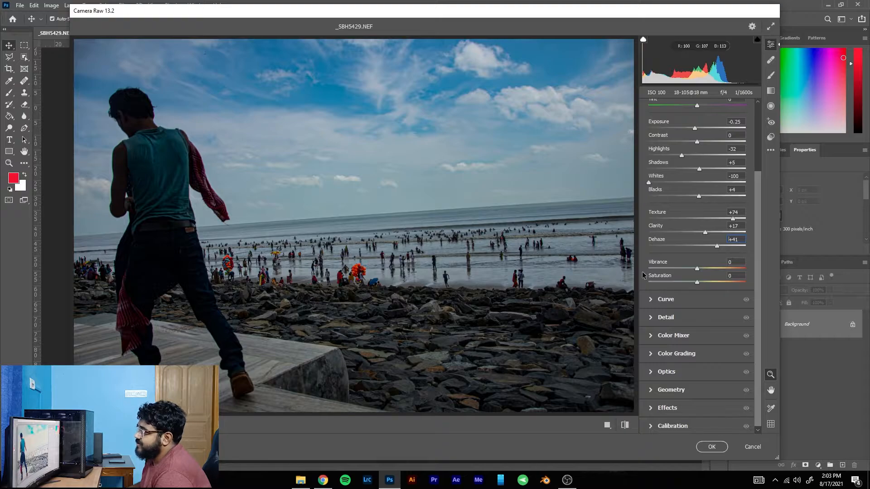
Step: Set the Vibrance to +5 after a trial of -10, and the Saturation to +1 after a trial of +100
mouse_move(697, 269)
mouse_down()
mouse_move(595, 264)
mouse_move(745, 268)
mouse_move(605, 266)
mouse_move(768, 278)
mouse_move(683, 269)
mouse_move(736, 268)
mouse_move(692, 268)
mouse_up()
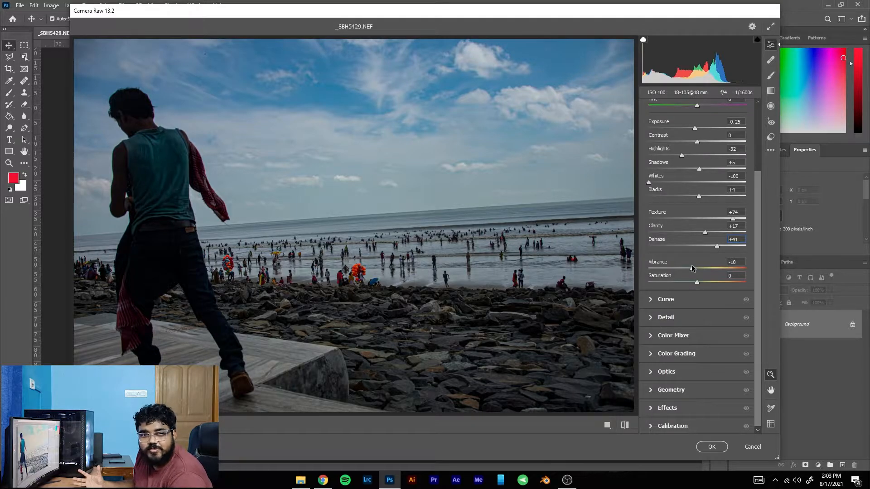
drag(691, 268, 840, 298)
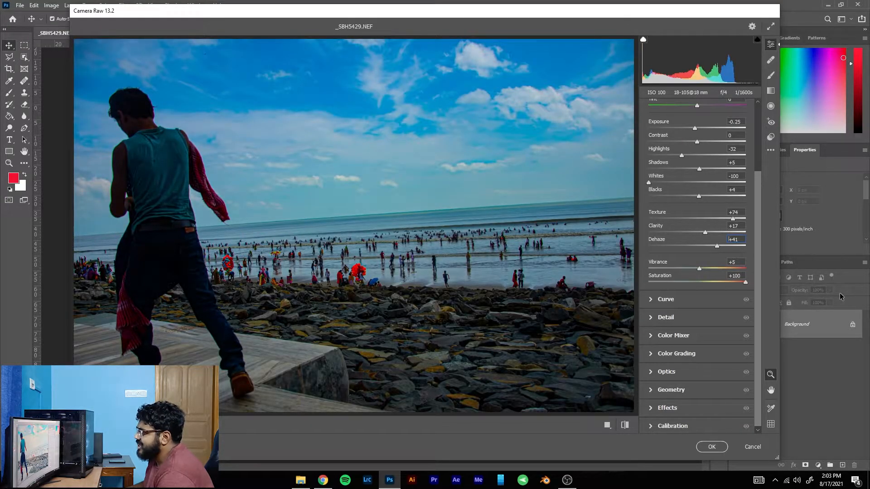
drag(743, 295, 702, 296)
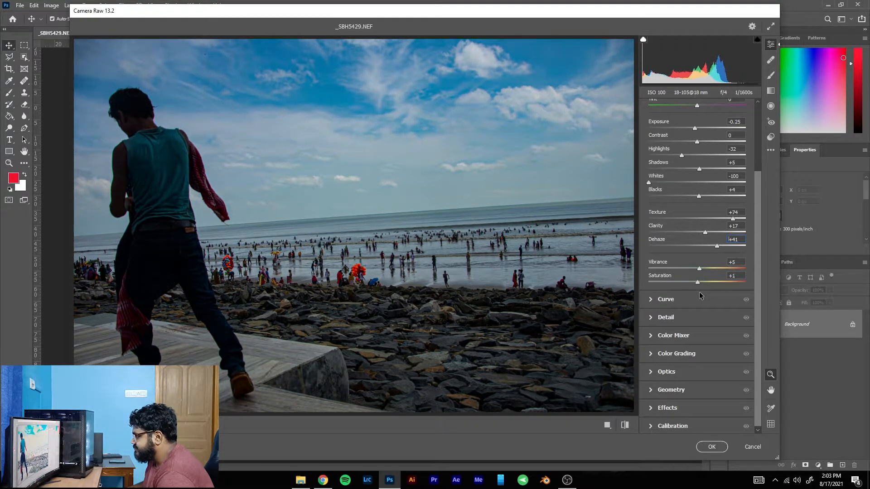
Step: Expand the Curve settings and add three points along the point curve's diagonal, near its three-quarter, middle and quarter tones
click(653, 299)
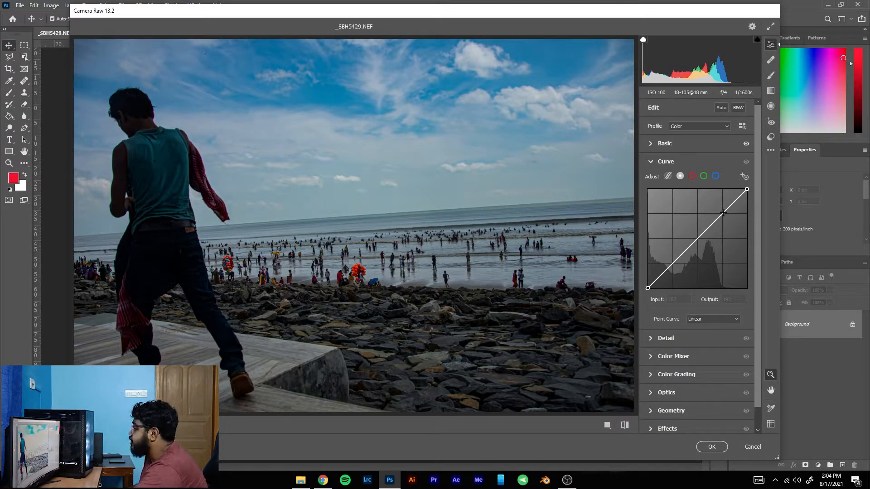
click(724, 213)
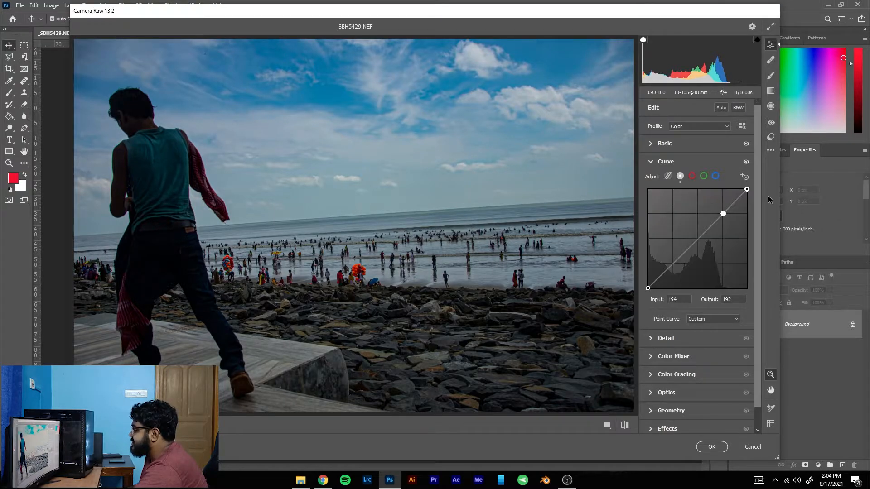
click(698, 239)
click(674, 263)
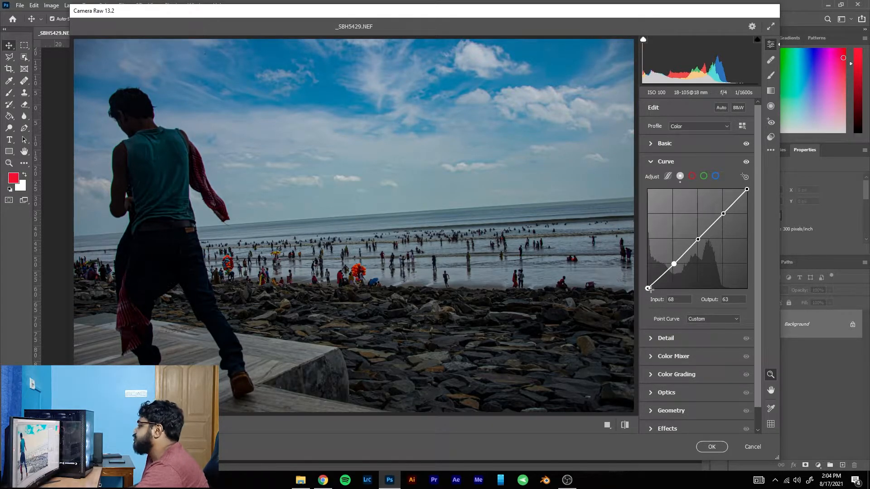
Step: Try the point curve's quarter-tone point at input 75, output 68, and its three-quarter-tone point at input 200, output 192
drag(648, 289, 677, 262)
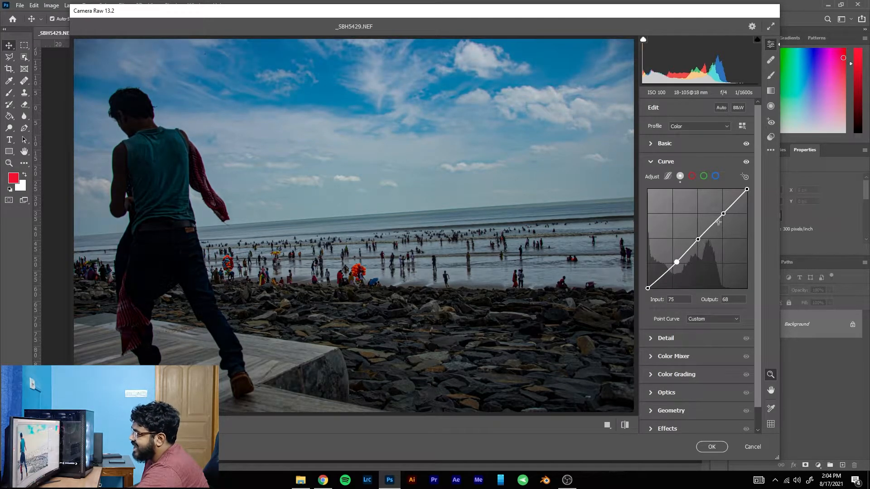
click(746, 190)
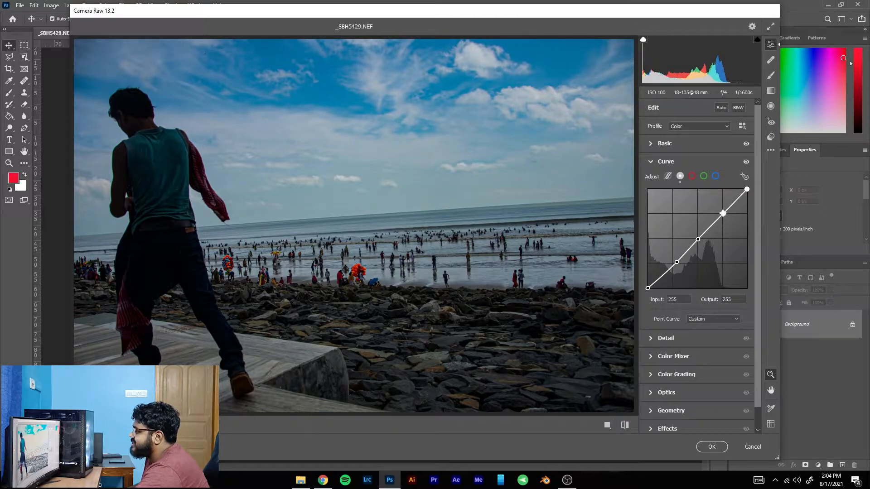
mouse_move(723, 213)
mouse_down()
mouse_move(722, 200)
mouse_move(725, 213)
mouse_up()
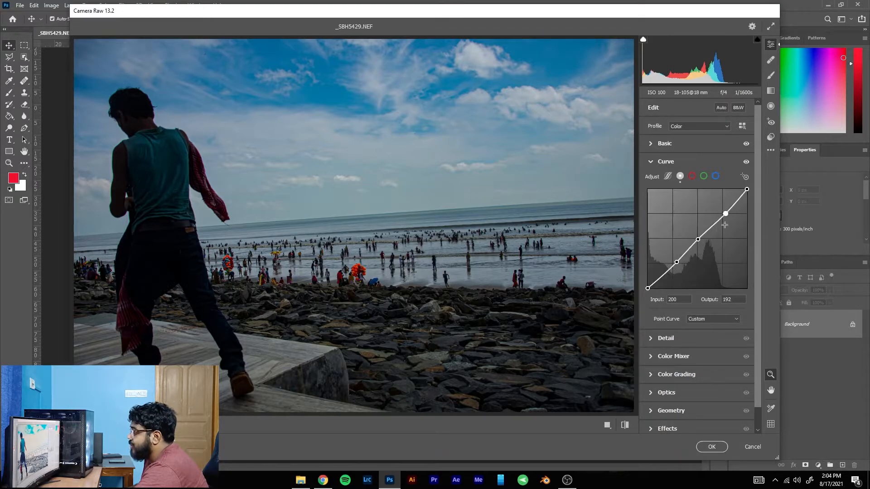
Step: Try an S-shaped point curve with the shadow point at 75/51 and 74/44 and the highlight point at 183/213
drag(676, 262, 676, 268)
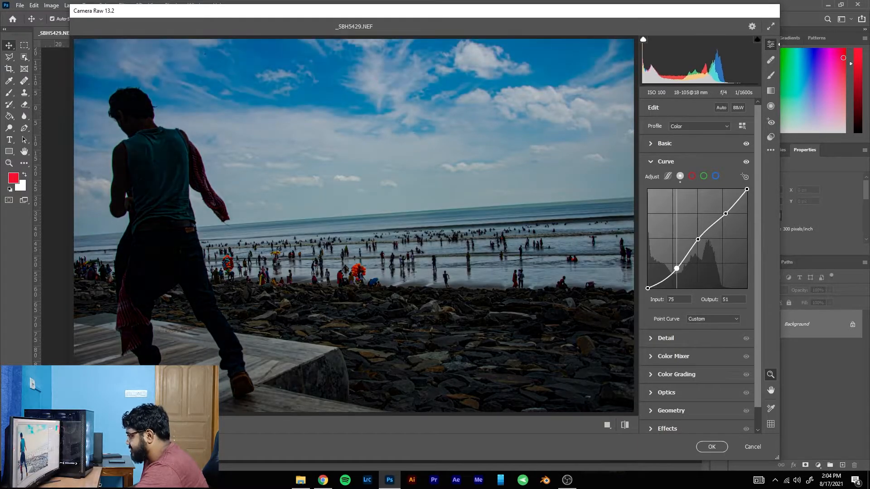
mouse_move(725, 214)
mouse_down()
mouse_move(711, 218)
mouse_move(719, 205)
mouse_up()
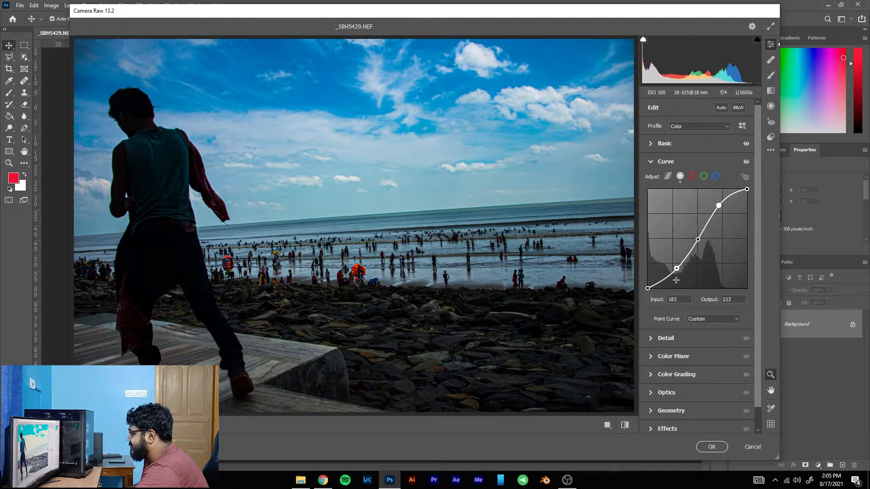
drag(676, 269, 676, 271)
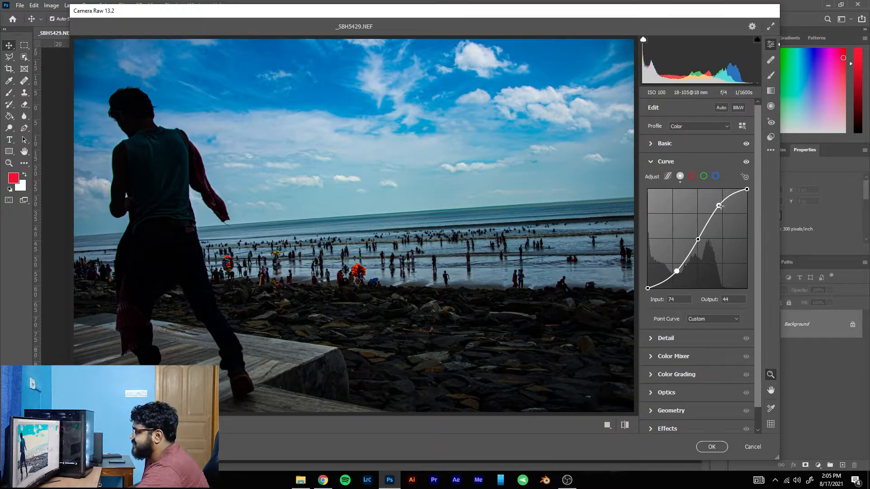
Step: Set the curve's highlight point to input 193, output 197, and its shadow point to input 61, output 73
drag(719, 206, 723, 211)
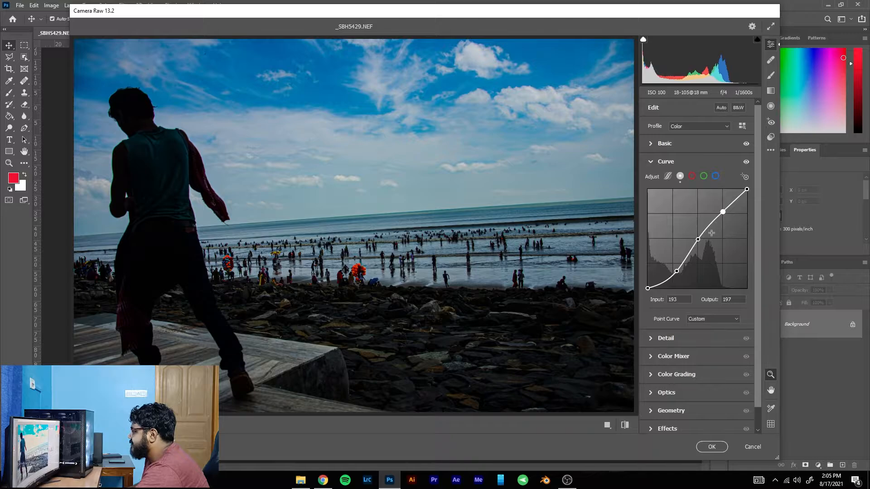
drag(679, 271, 673, 263)
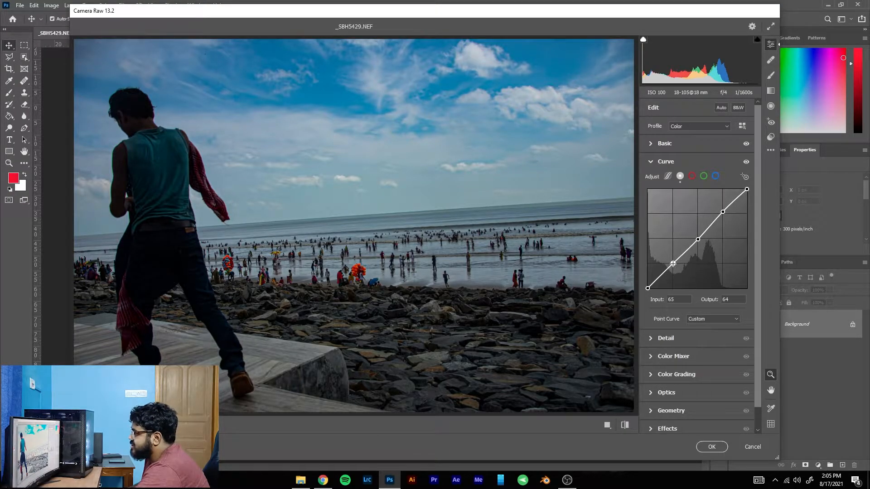
drag(673, 263, 671, 260)
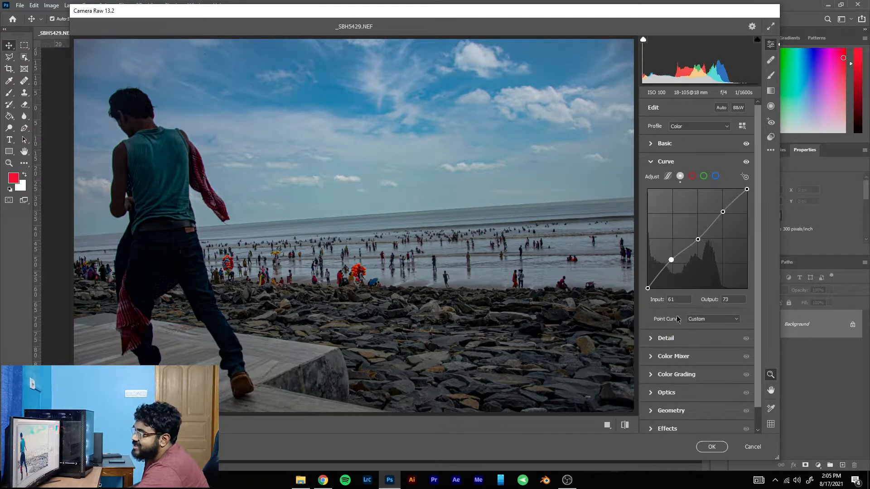
Step: Examine the separate red, green and blue channel curves and their complementary colours
click(717, 177)
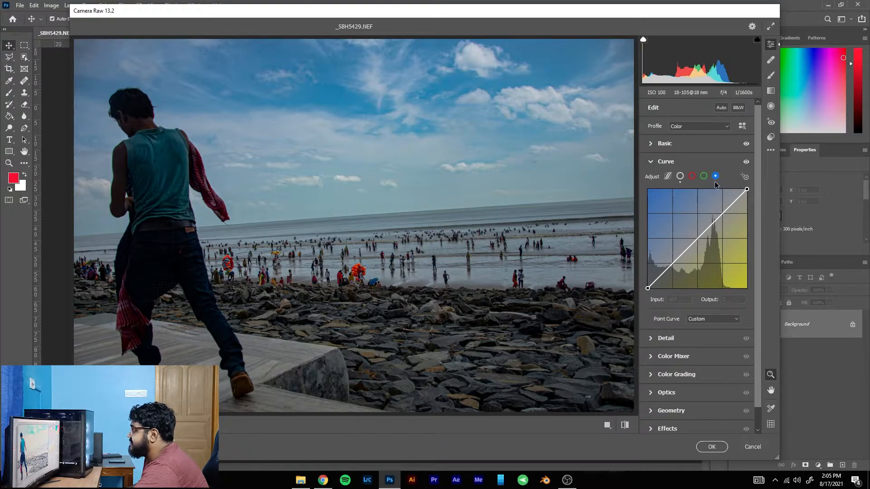
click(691, 176)
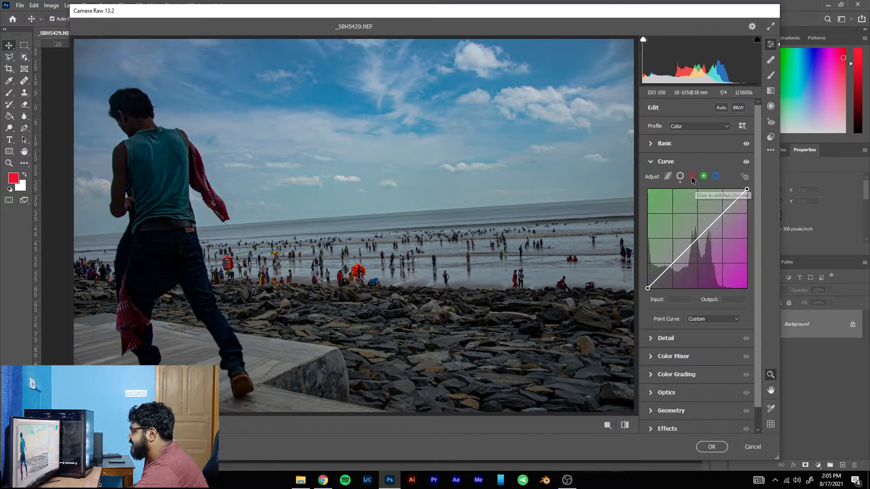
click(691, 177)
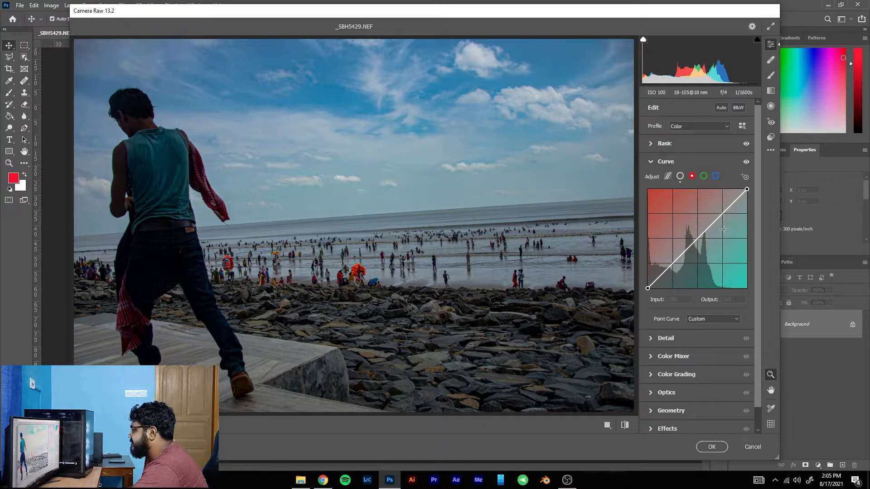
click(705, 175)
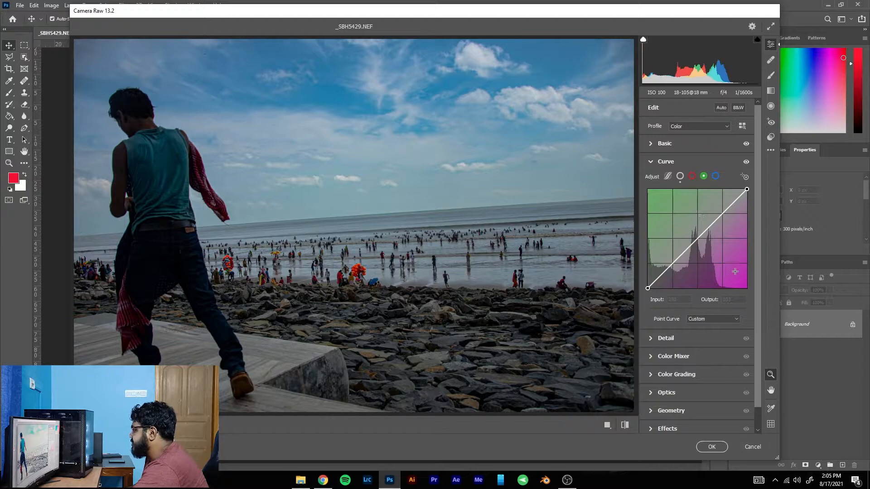
click(715, 176)
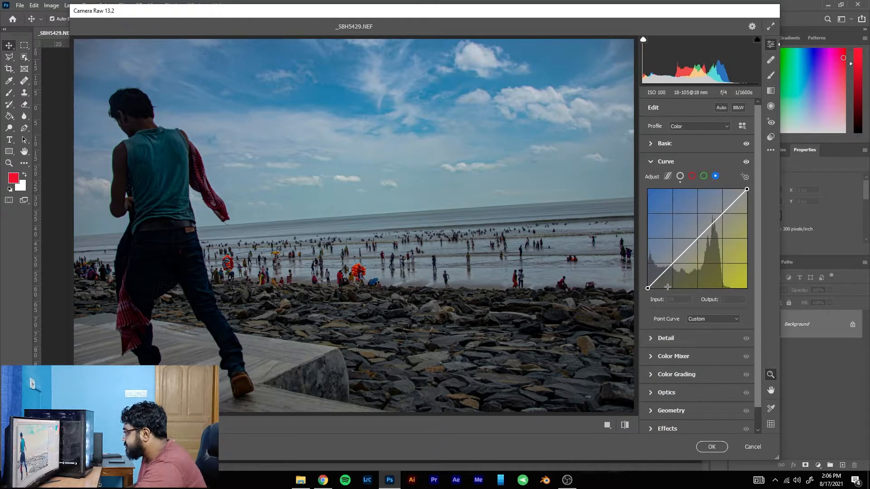
Step: Examine the Detail section's sharpening and noise reduction settings and the lower part of the photo
scroll(687, 330, down, 1)
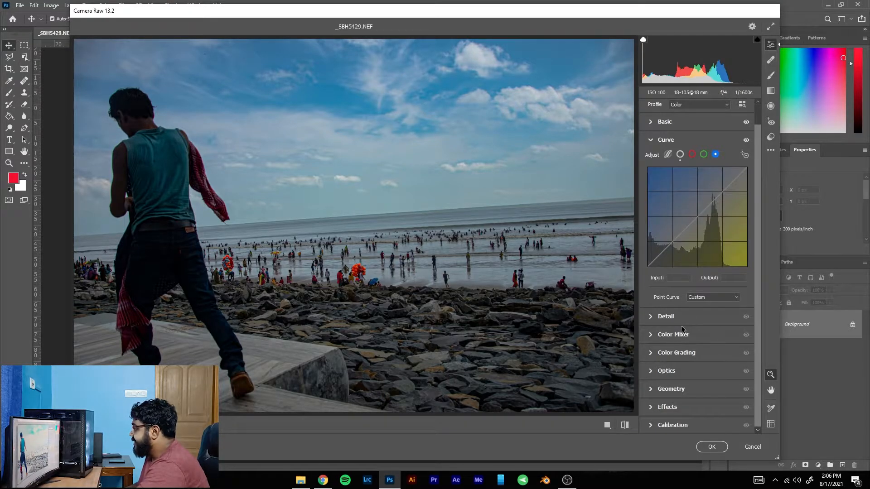
click(651, 317)
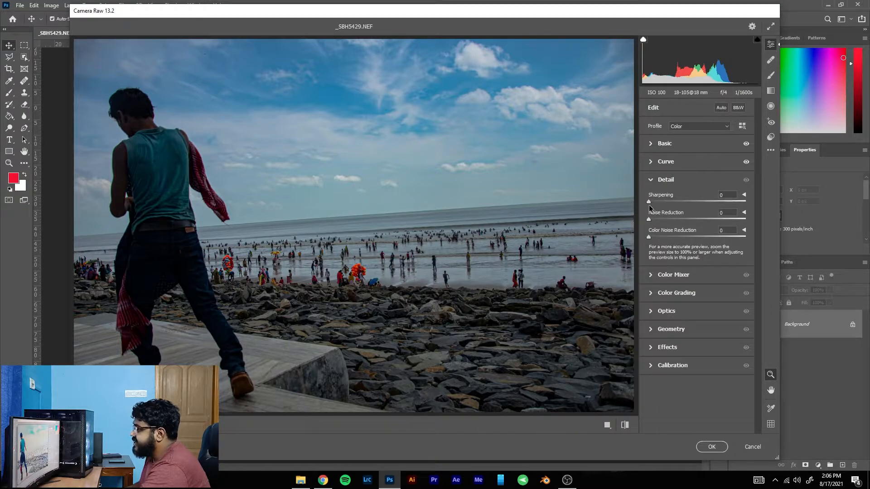
drag(648, 202, 600, 231)
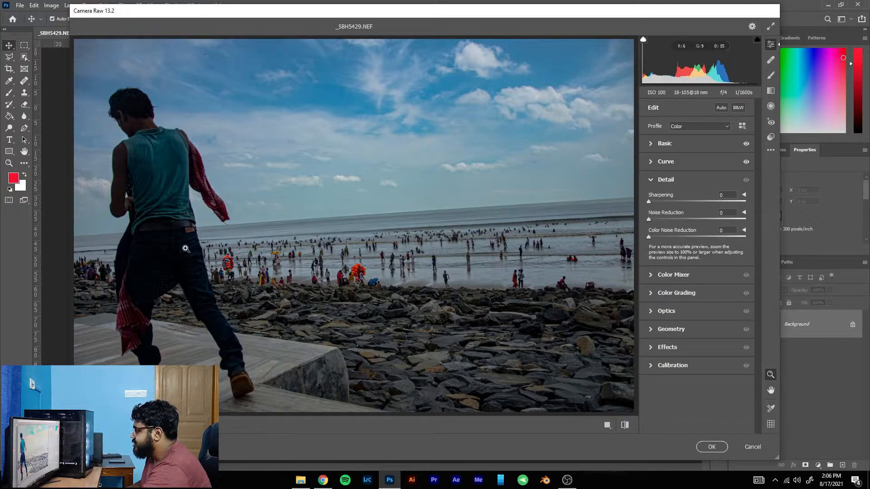
scroll(472, 275, down, 2)
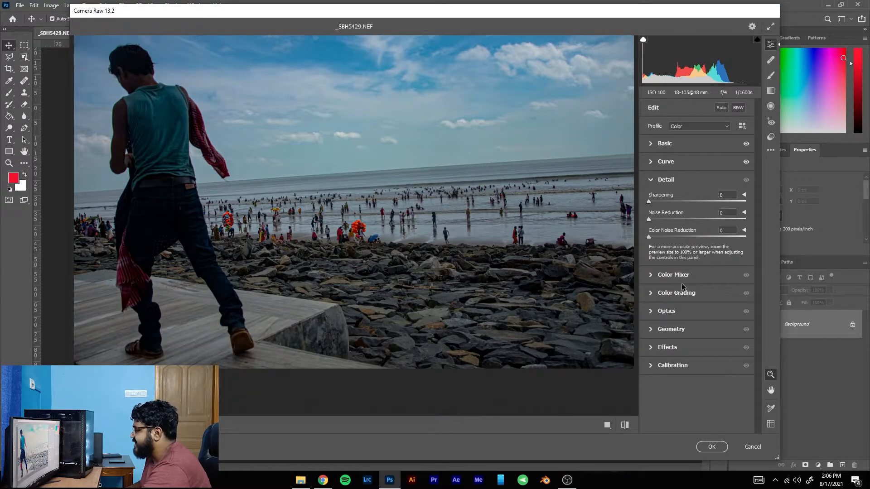
Step: Try the Blacks in the Basic settings at +40
click(651, 143)
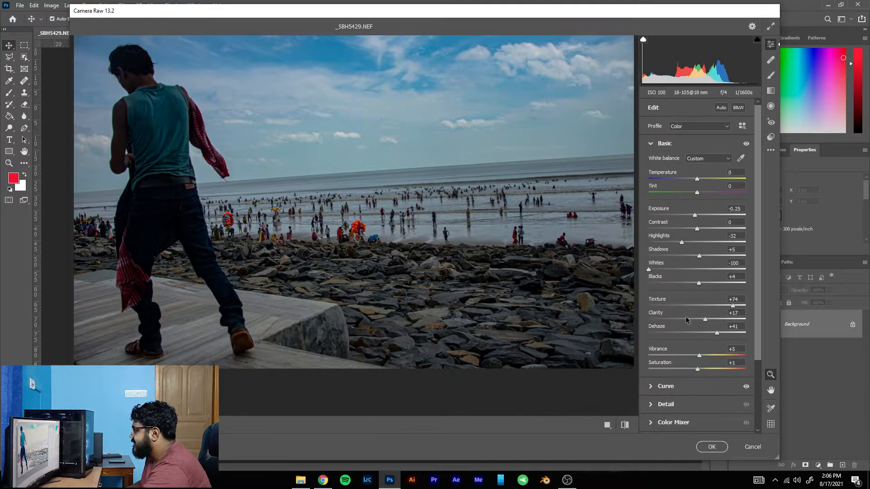
drag(698, 281, 716, 281)
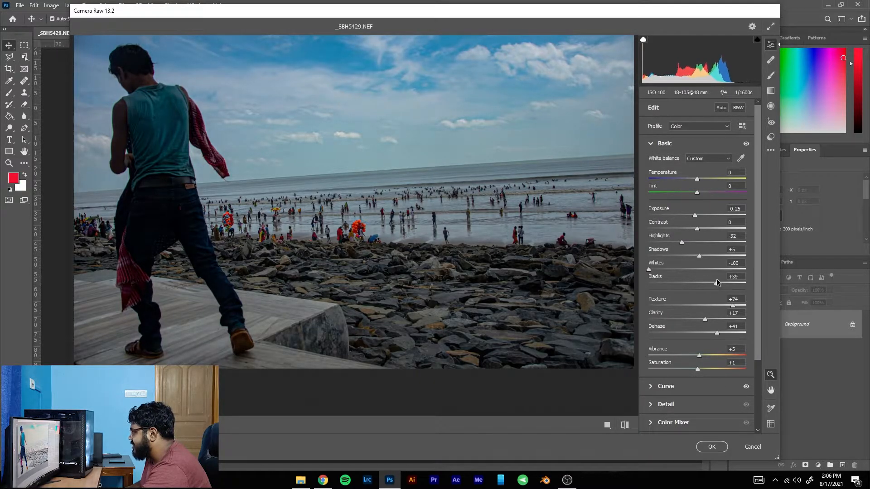
scroll(675, 374, down, 1)
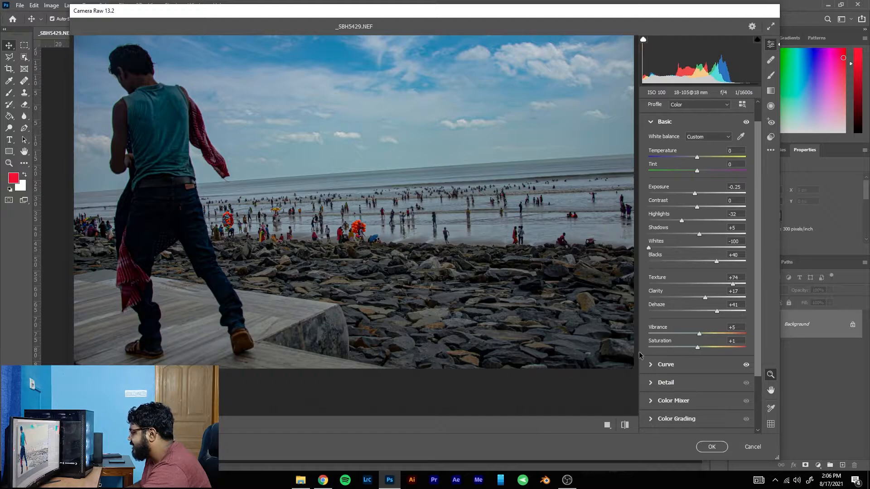
Step: Return to the combined-channel point curve and try its black end point, leaving it at input 0, output 0
click(649, 365)
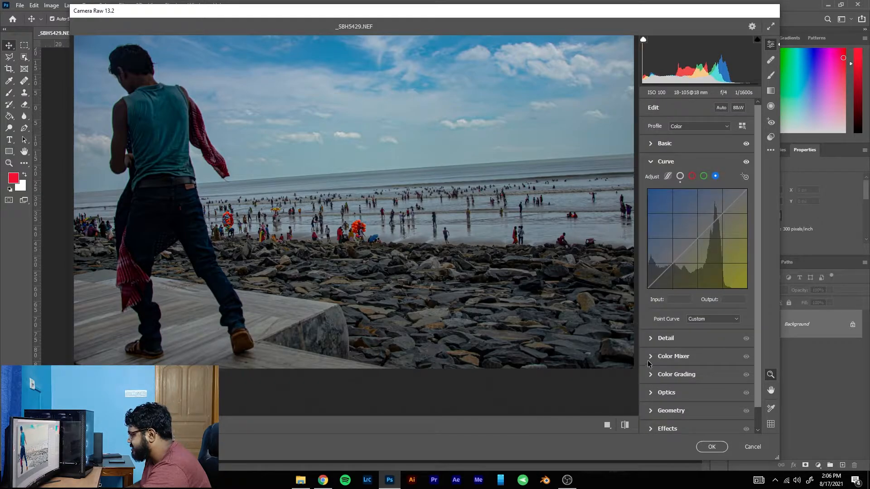
click(680, 176)
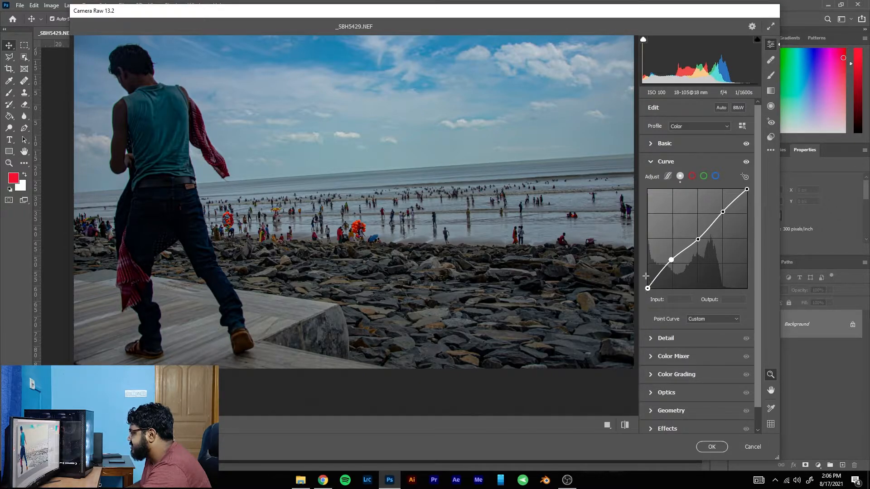
mouse_move(647, 288)
mouse_down()
mouse_move(649, 270)
mouse_move(647, 288)
mouse_up()
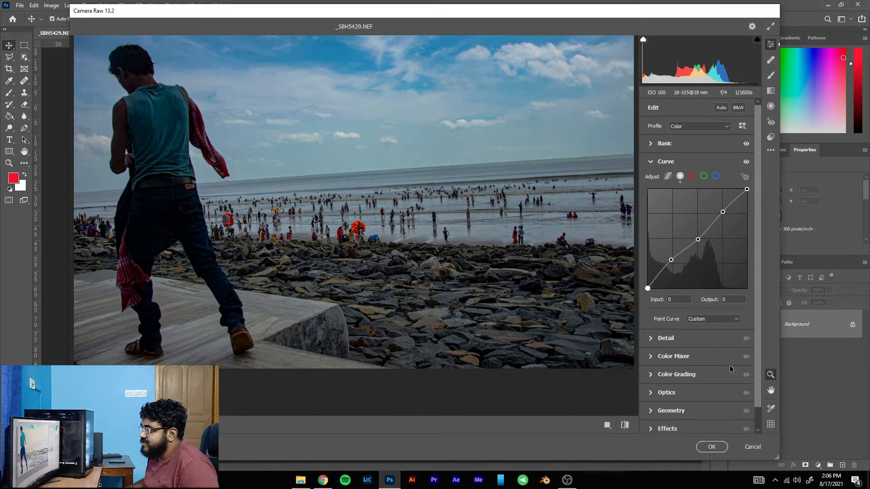
Step: In the Basic settings, set the Vibrance to -13, the Texture to +42 and the Clarity to +9
click(651, 143)
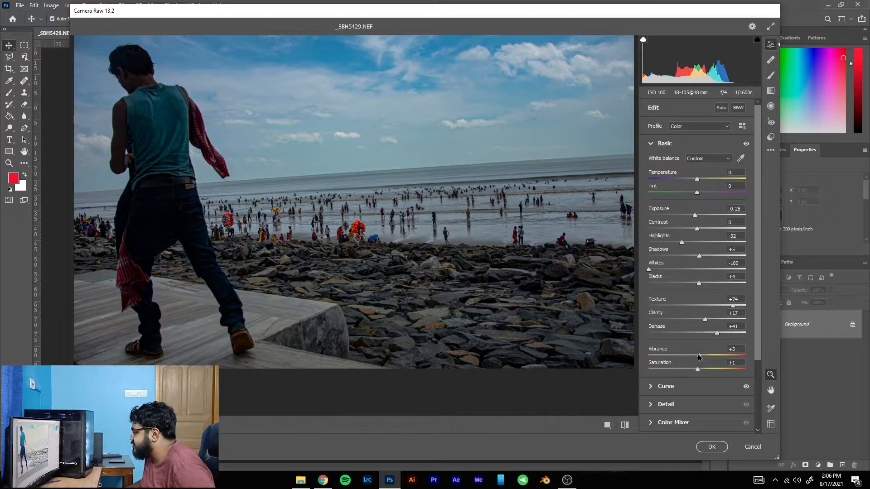
drag(697, 356, 689, 356)
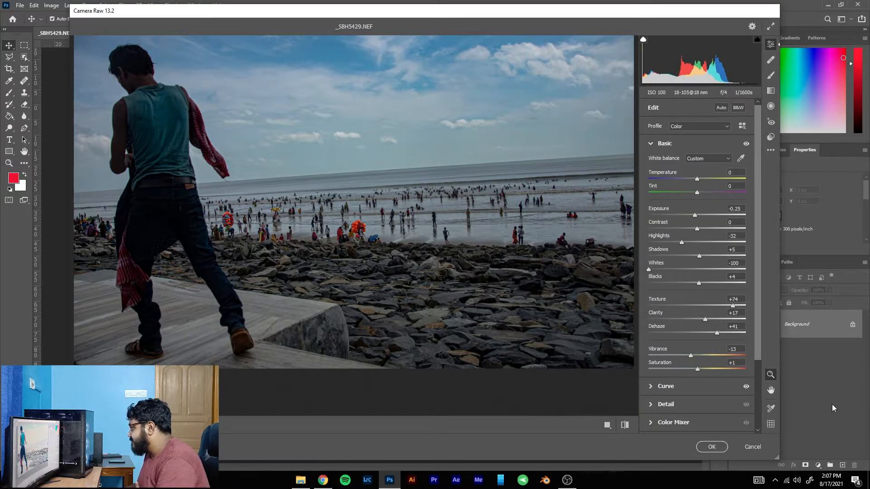
mouse_move(705, 319)
mouse_down()
mouse_move(727, 307)
mouse_move(716, 311)
mouse_up()
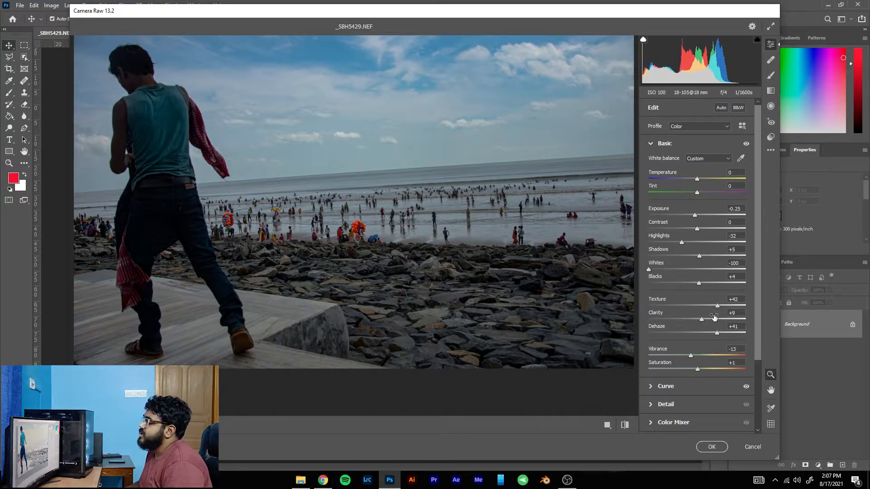
Step: Review the Detail section's sharpening and noise reduction settings again, with a brief look at the Color Mixer
scroll(682, 352, down, 3)
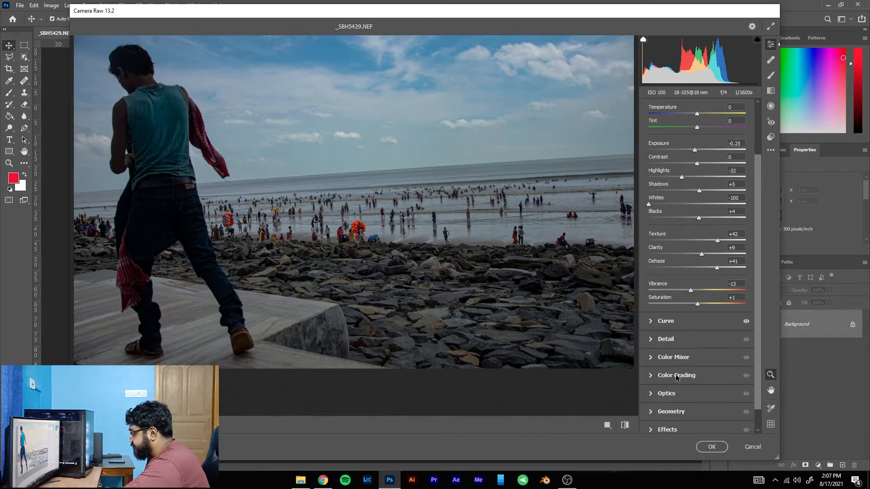
scroll(679, 317, down, 1)
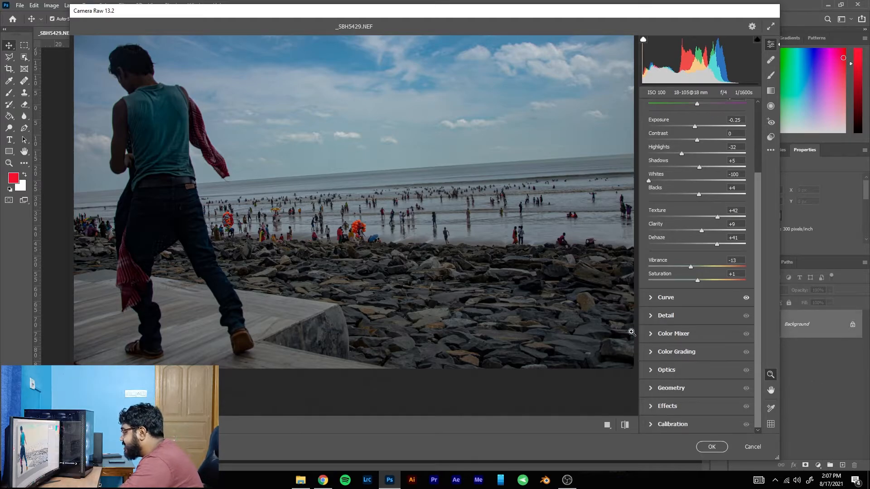
click(653, 316)
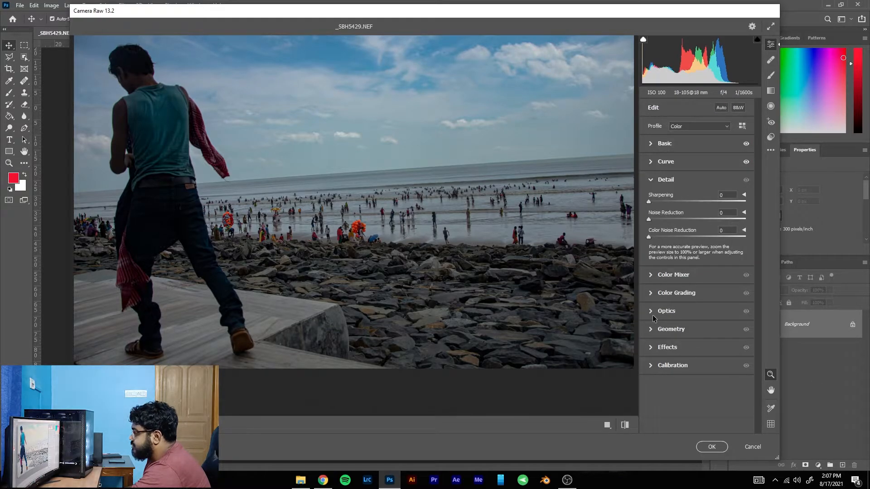
click(654, 275)
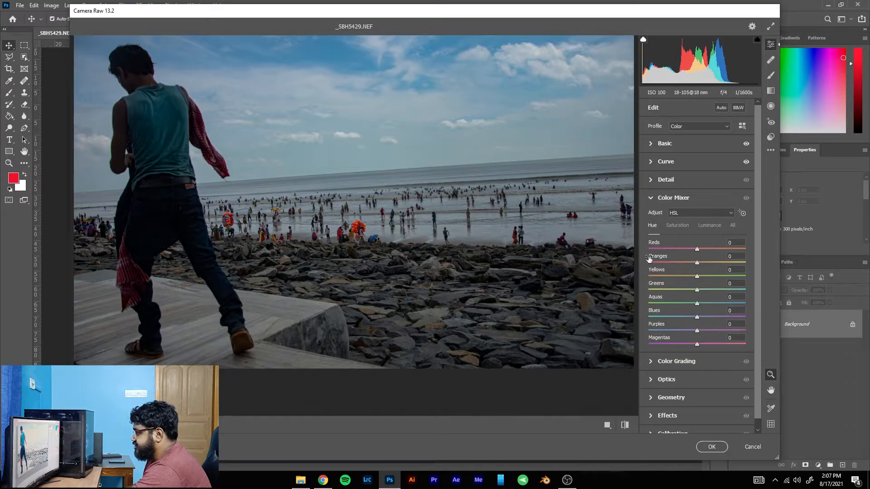
click(651, 180)
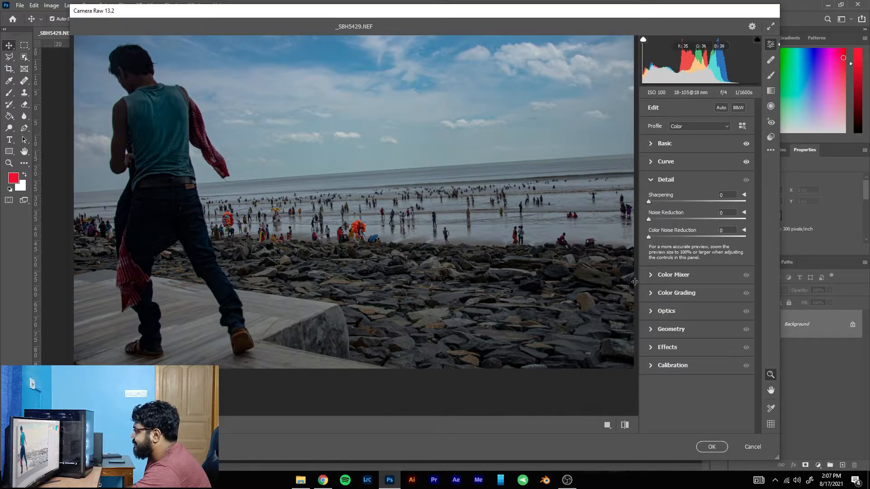
Step: Expand the Color Mixer and show its HSL Saturation adjustments after a look at Hue and Luminance
click(650, 181)
click(650, 198)
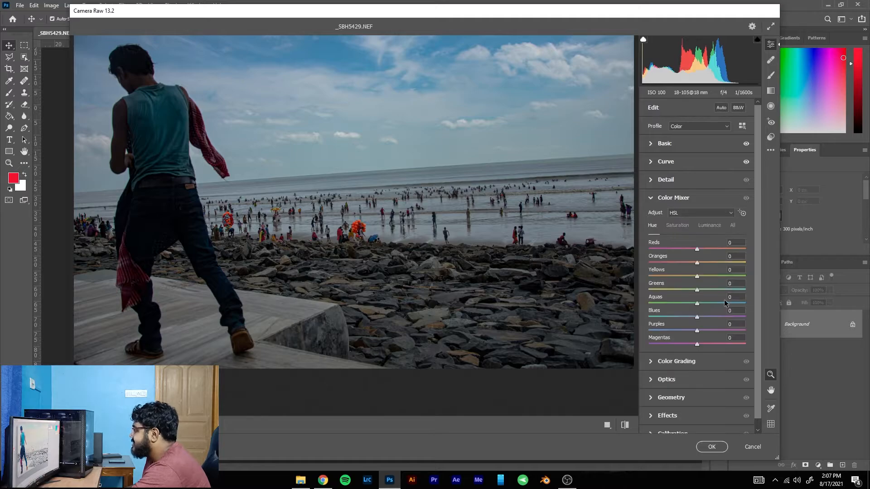
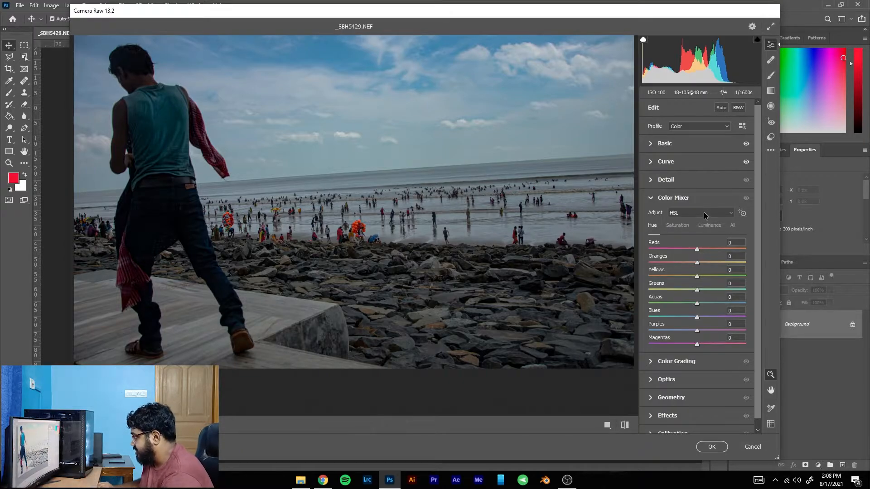
click(709, 225)
click(685, 226)
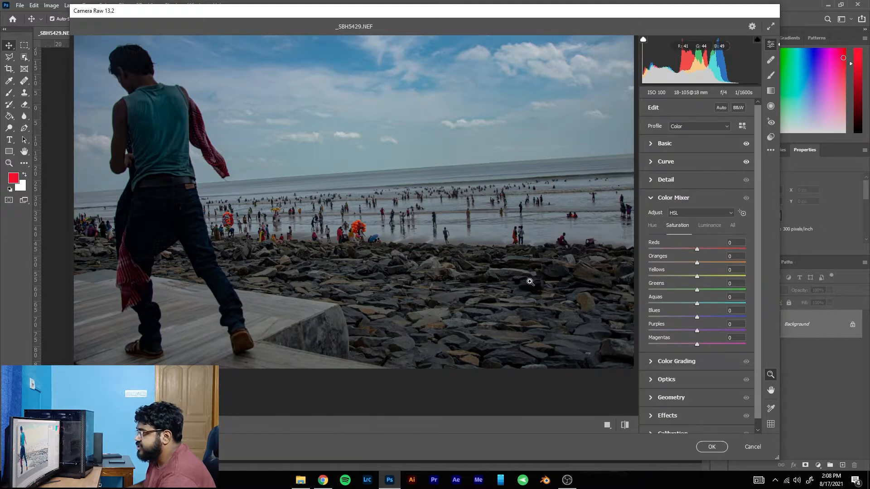
Step: Show the Color Mixer's Hue adjustments and try the Blues hue at -100 before setting it back to 0
click(652, 226)
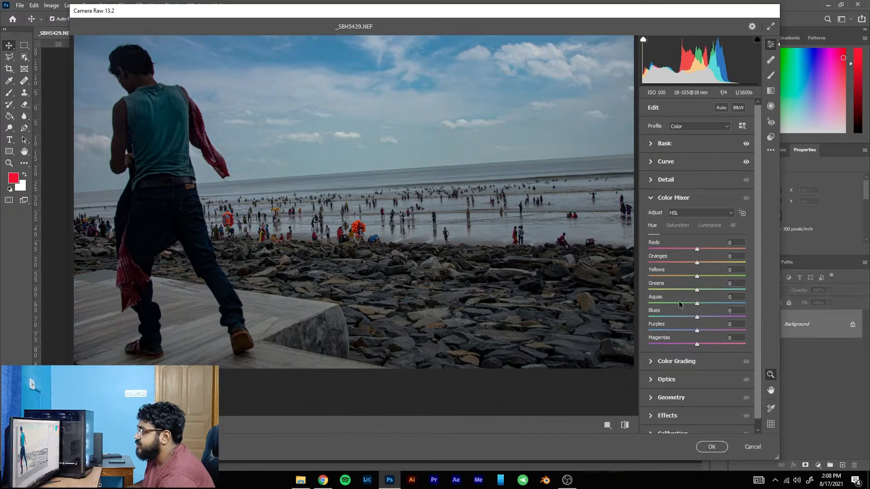
drag(696, 318, 645, 316)
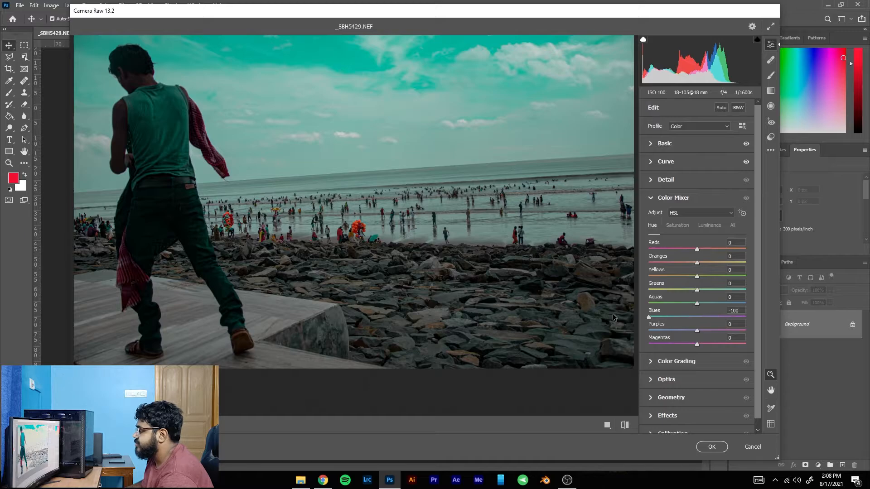
drag(648, 317, 697, 325)
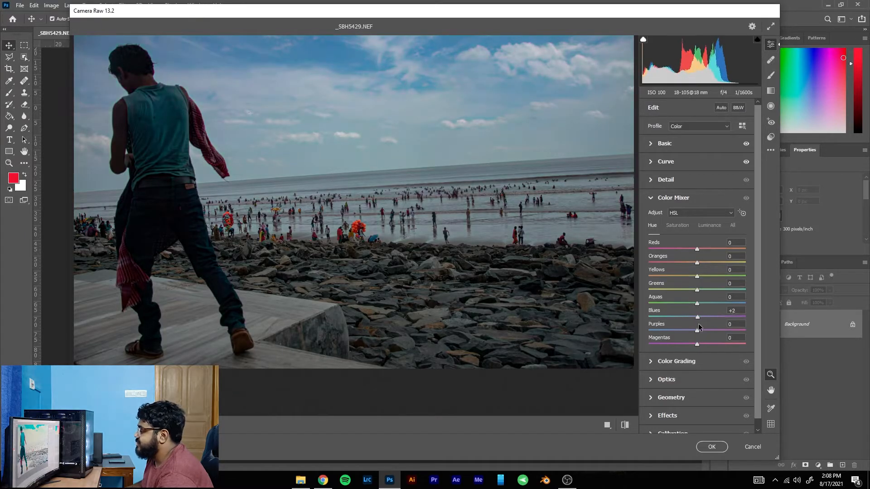
click(732, 310)
text(0)
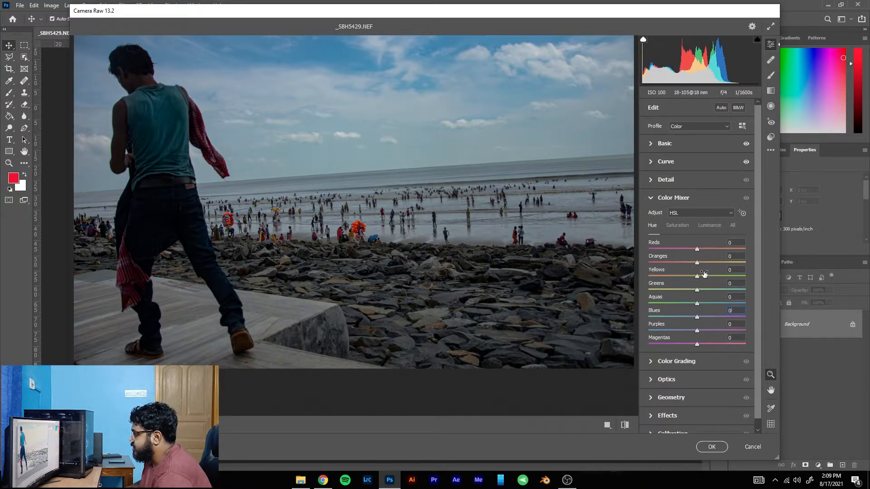
Step: Try the Yellows hue at -100 and +100 and the Oranges hue at -100, returning both to 0
drag(697, 276, 652, 290)
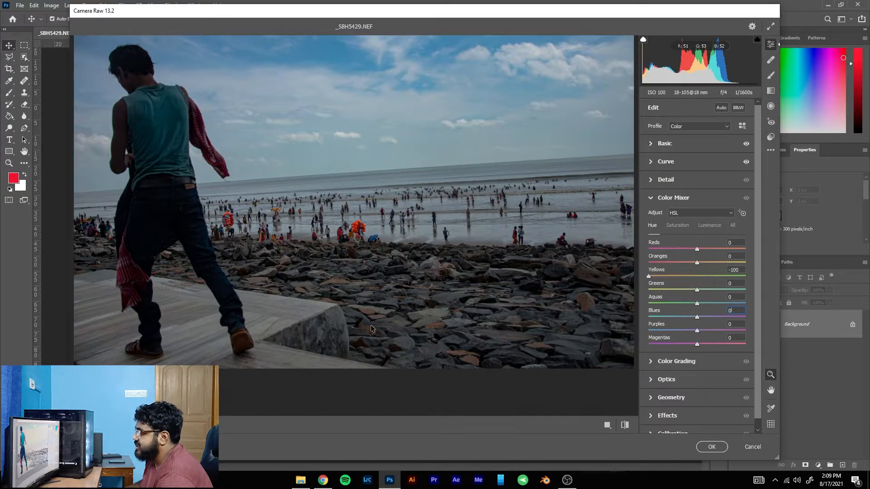
drag(493, 347, 841, 331)
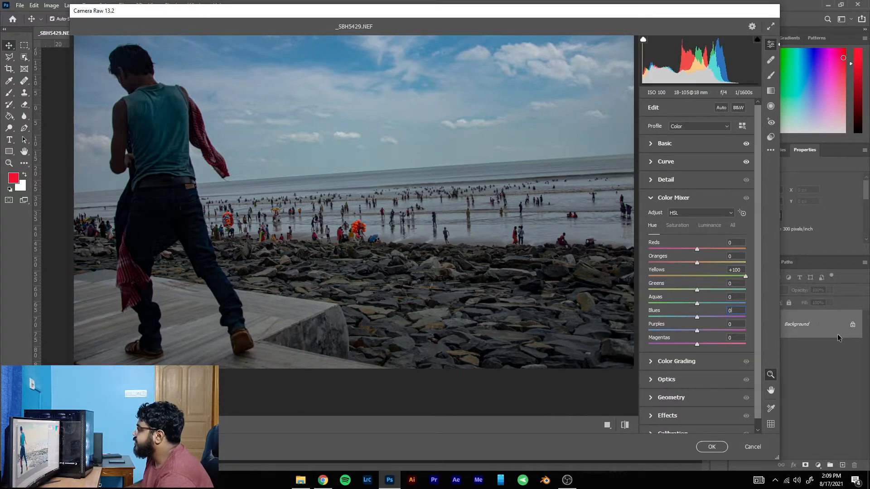
drag(837, 334, 696, 323)
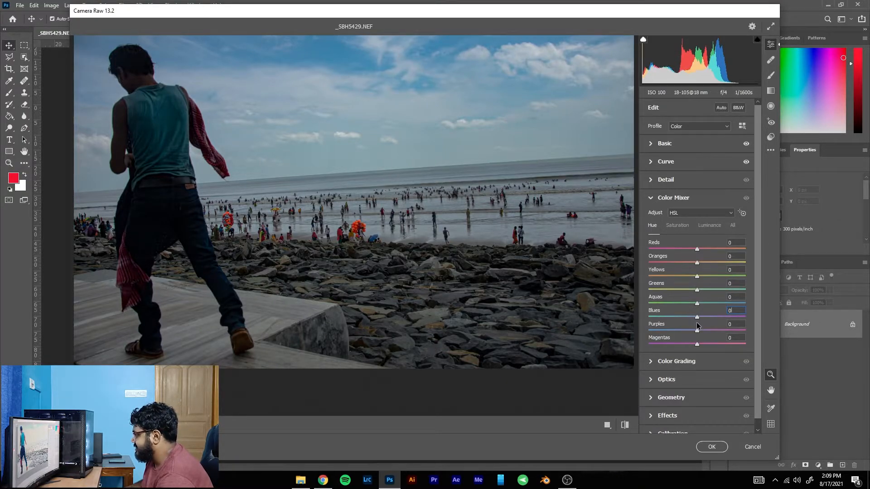
drag(697, 262, 649, 264)
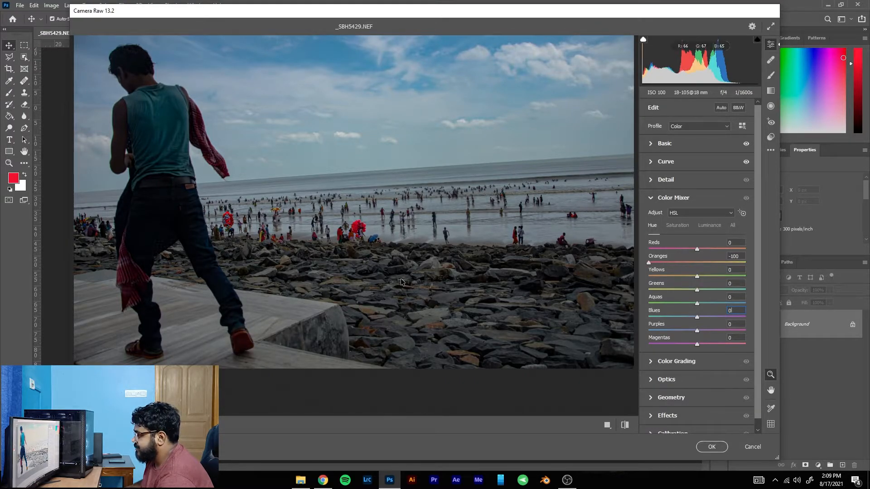
drag(401, 283, 705, 286)
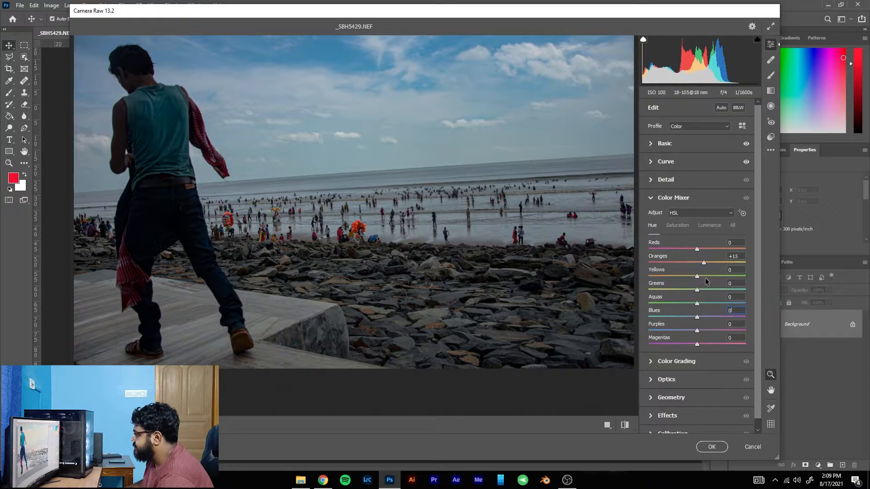
double_click(702, 261)
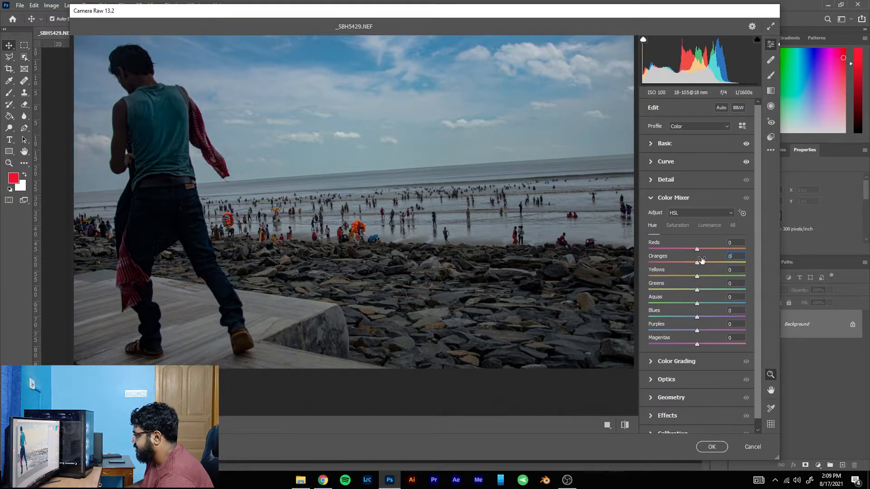
Step: Try the Reds hue at -100 and +12, then reset it to 0
drag(697, 249, 615, 258)
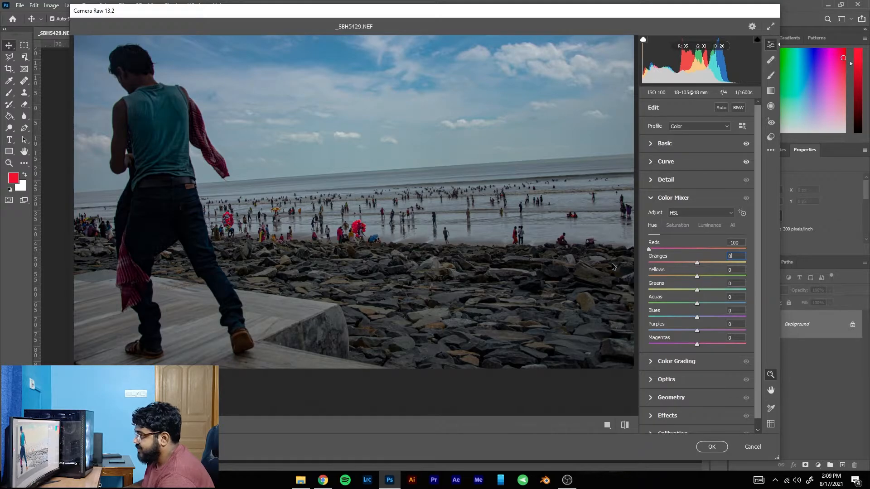
drag(613, 262, 704, 268)
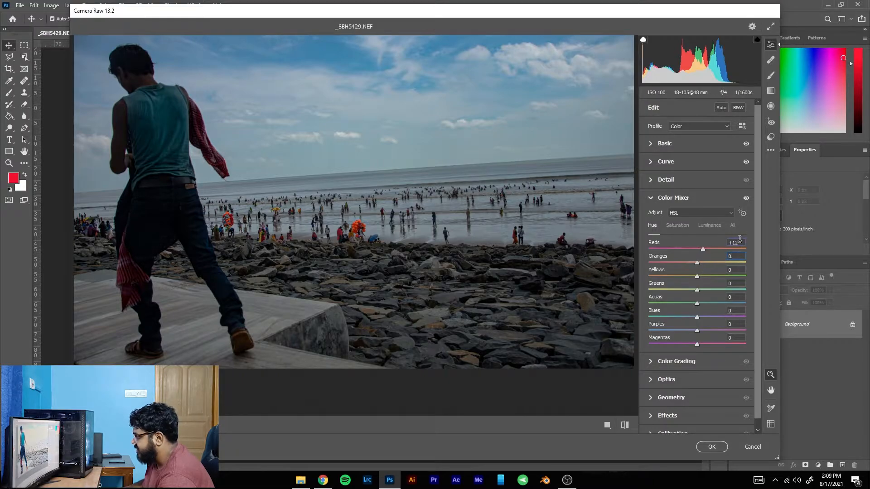
drag(739, 241, 624, 243)
text(0)
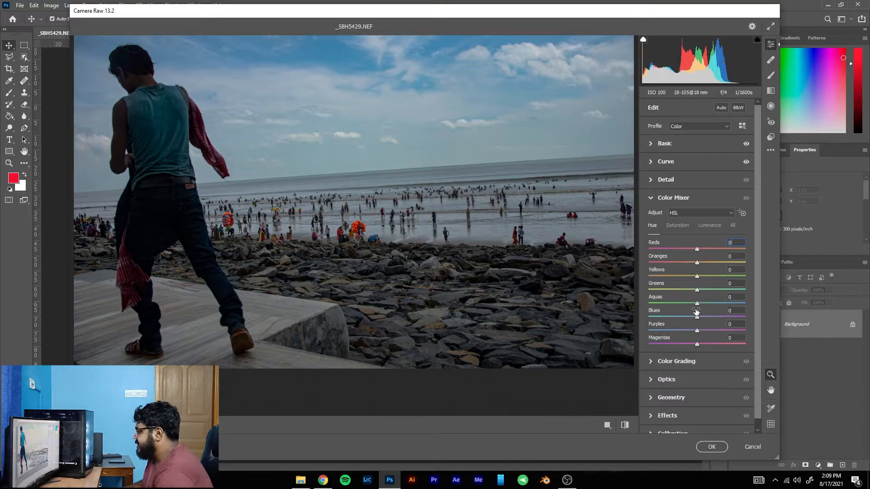
Step: Try the Aquas hue at +88 and the Blues hue at +33, resetting each to 0
drag(696, 303, 739, 306)
click(737, 297)
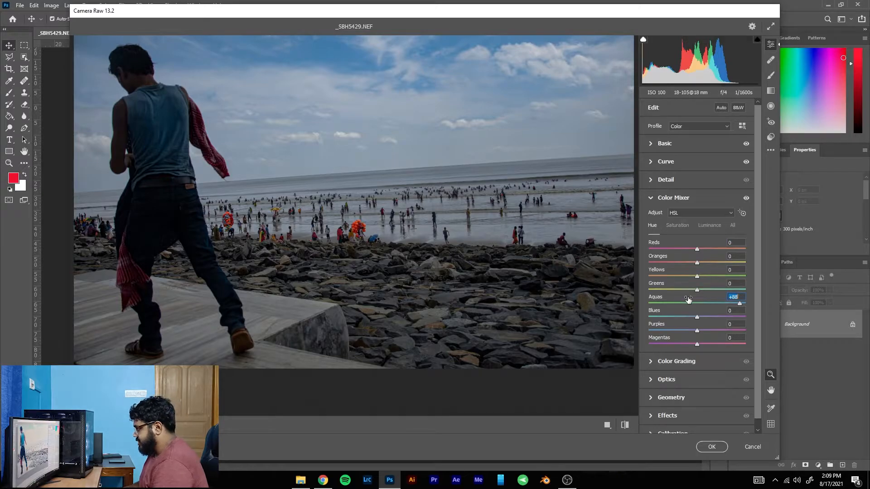
text(0)
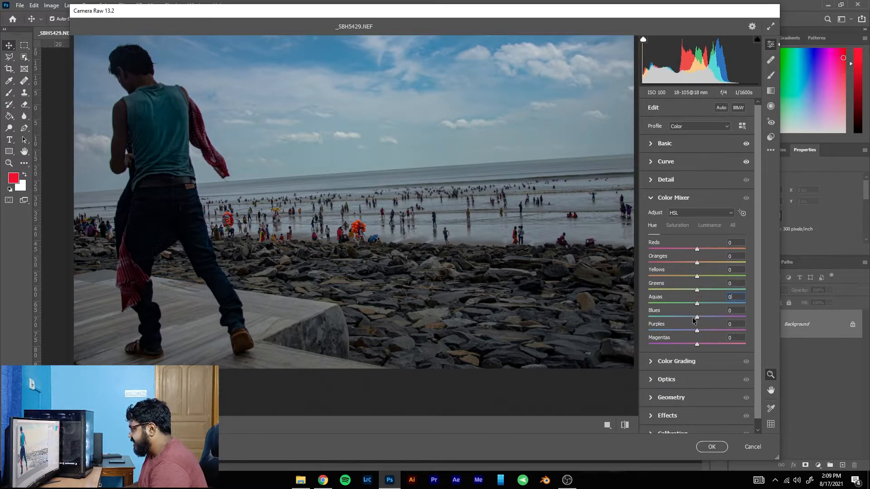
drag(696, 320, 714, 334)
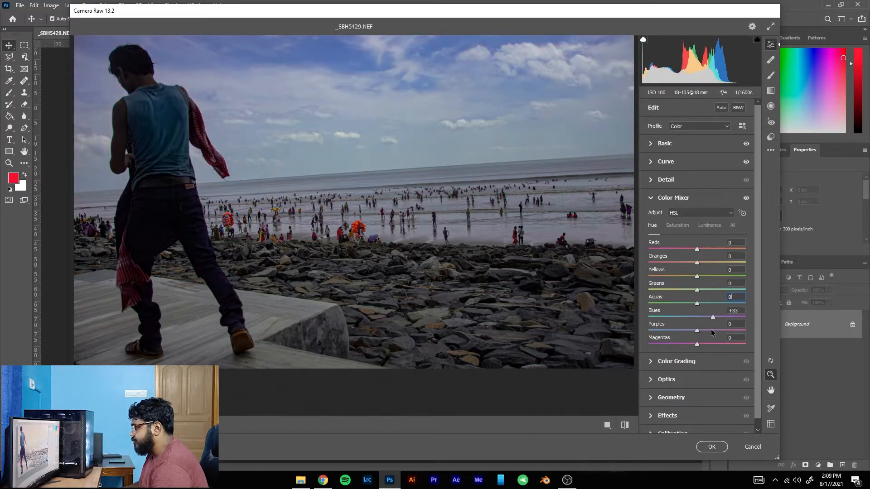
click(744, 310)
text(0)
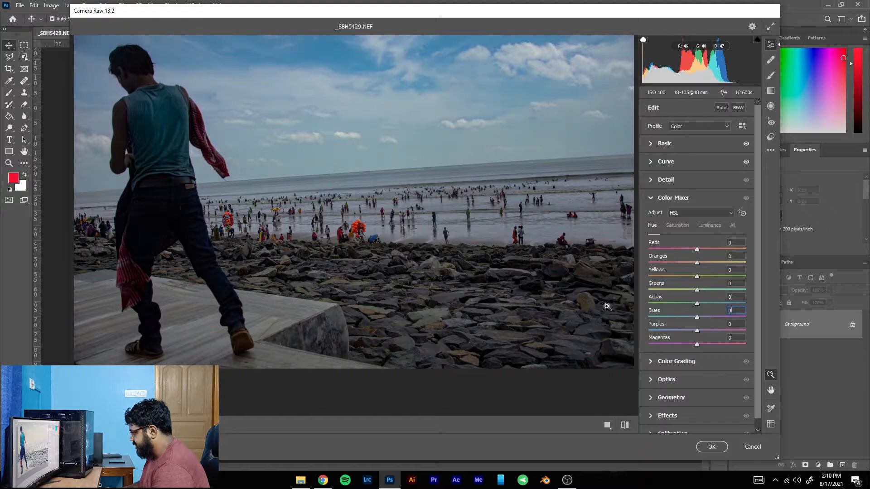
Step: Set the Purples hue to -100 and try the Magentas hue, leaving it at 0
drag(696, 333, 566, 331)
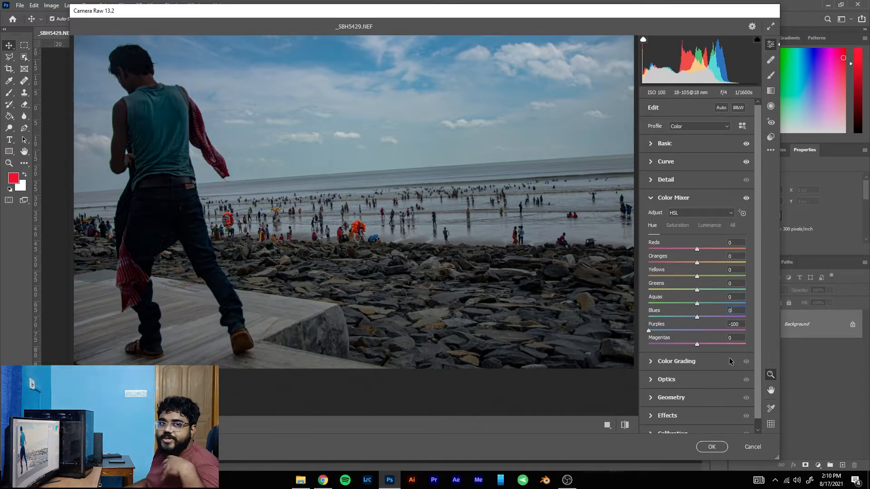
mouse_move(697, 345)
mouse_down()
mouse_move(616, 342)
mouse_move(702, 352)
mouse_up()
click(738, 337)
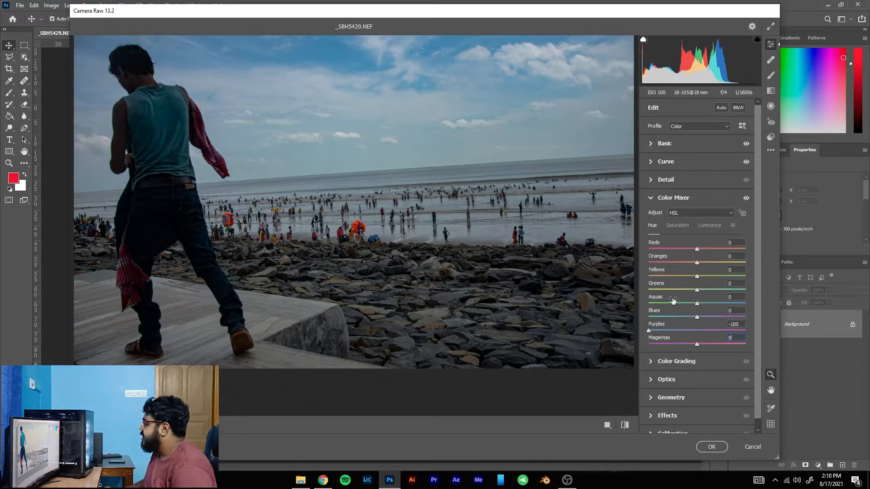
Step: With the Targeted Adjustment tool on the orange-red object by the shore, reduce the Saturation of Reds to -25 and Oranges to -21
click(677, 225)
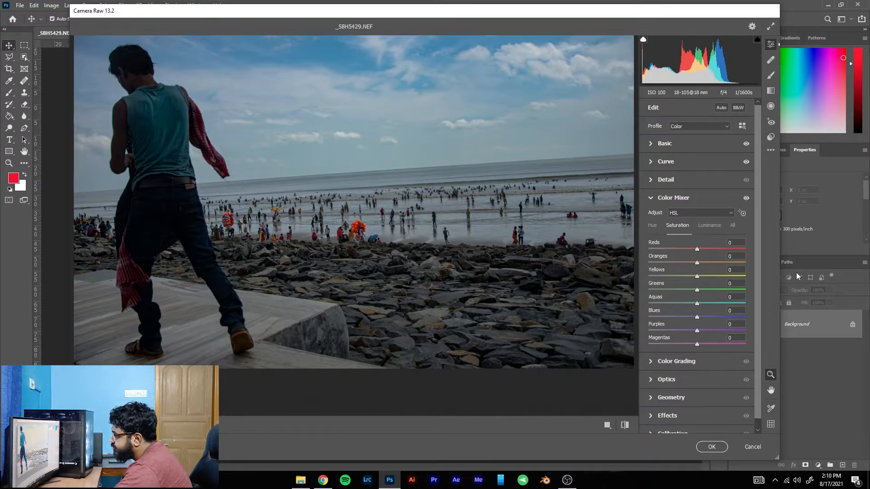
click(742, 214)
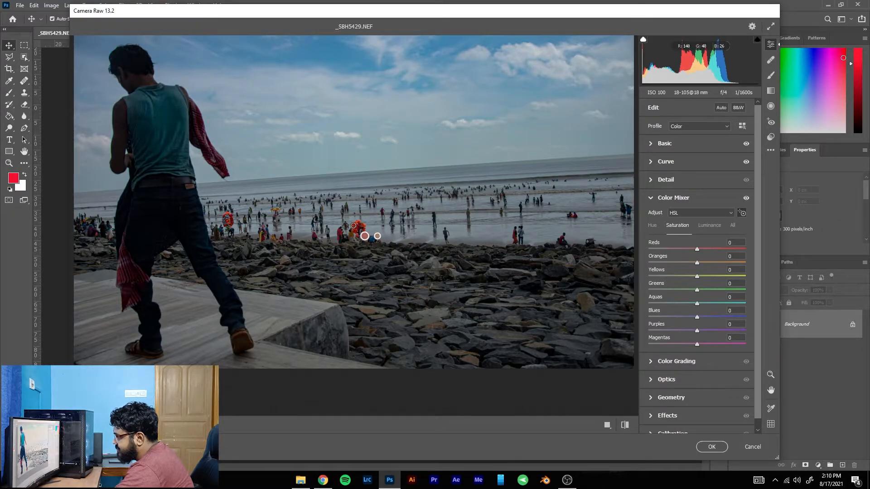
drag(353, 226, 343, 225)
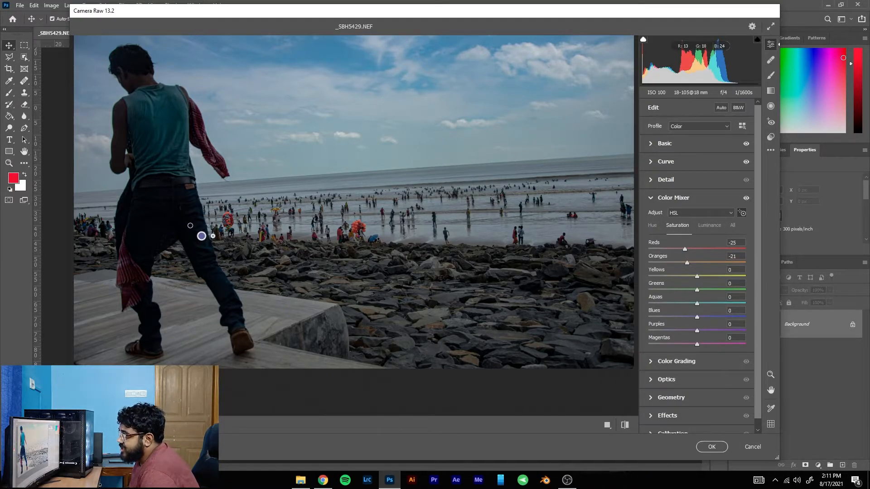
Step: Adjust the Luminance by sampling the man's jeans with the Targeted Adjustment tool, ending with Blues at -2
click(722, 227)
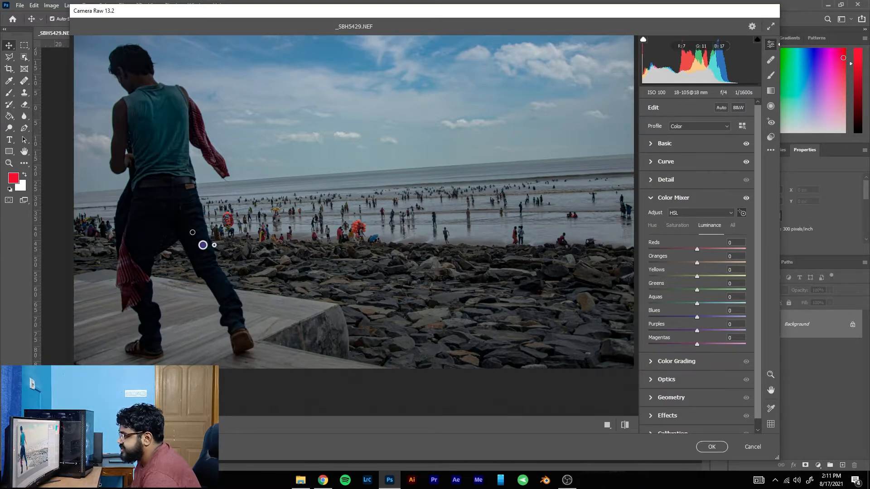
mouse_move(192, 229)
mouse_down()
mouse_move(154, 229)
mouse_move(208, 229)
mouse_move(188, 229)
mouse_up()
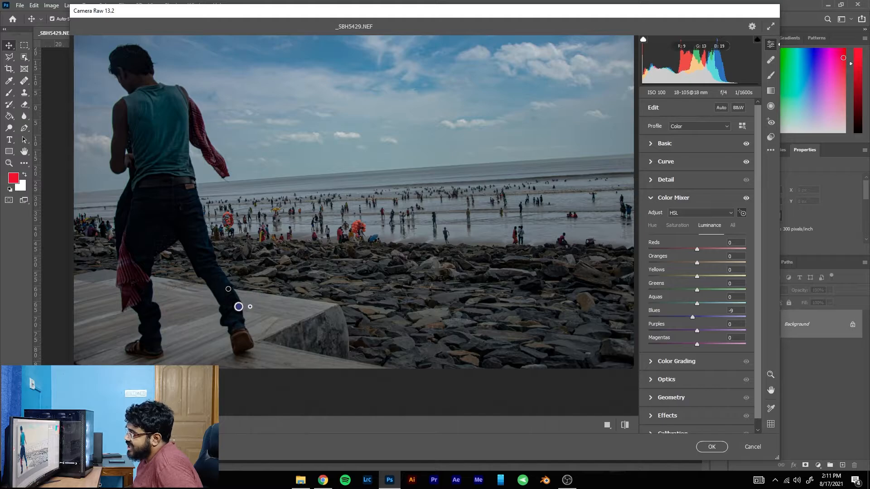
drag(219, 285, 235, 306)
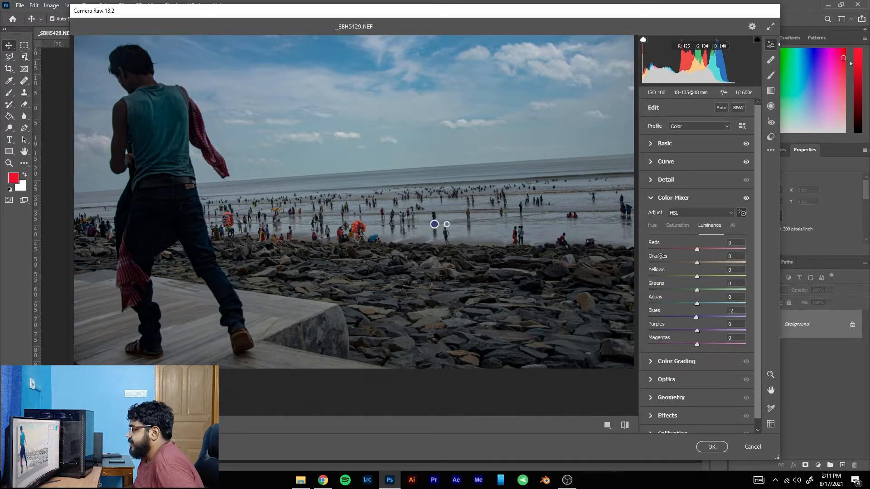
Step: Sample the shirt and the red scarf to set the Saturation to Aquas +10, Blues +29, Reds -42 and Oranges -25
click(677, 226)
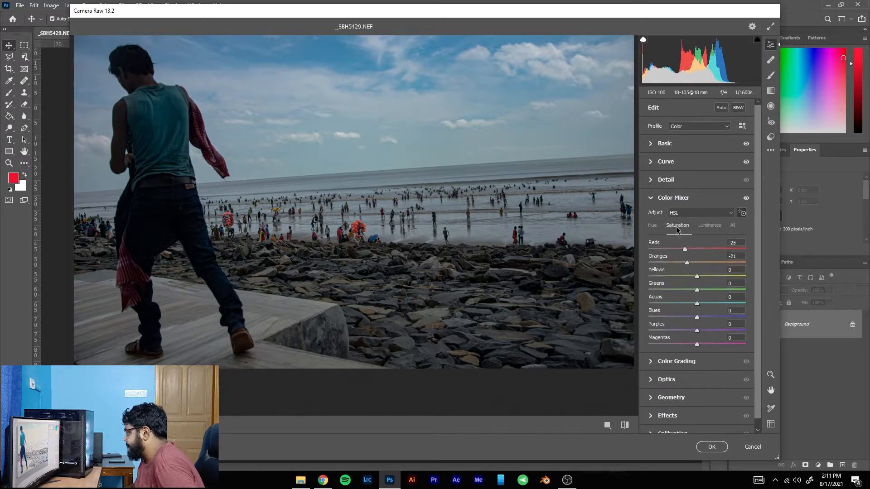
mouse_move(176, 122)
mouse_down()
mouse_move(127, 122)
mouse_move(190, 122)
mouse_move(179, 122)
mouse_up()
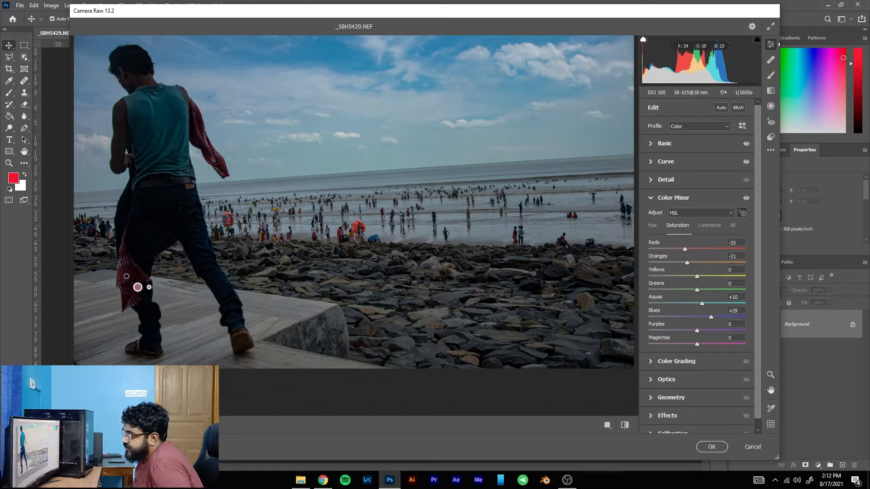
drag(125, 267, 107, 267)
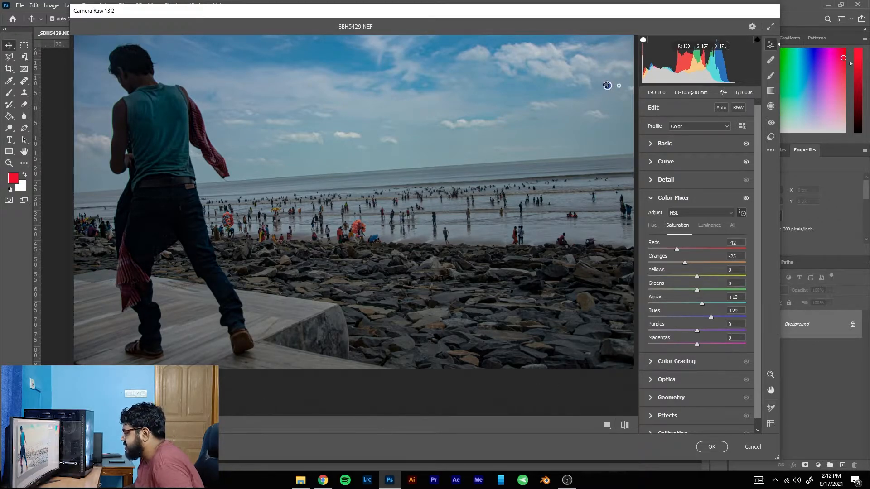
Step: Raise the Luminance to Reds +30 and Oranges +22, and bring the Saturation to Reds -5 and Oranges -10 by sampling the photo
click(709, 224)
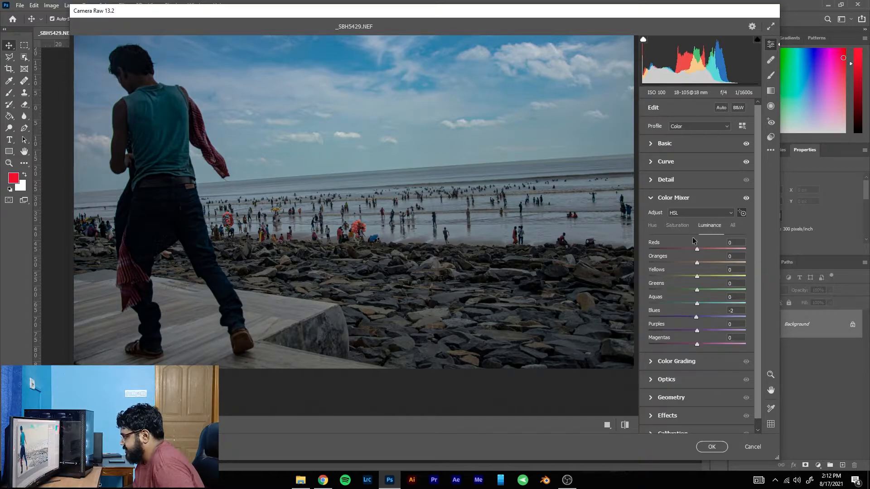
drag(360, 219, 385, 226)
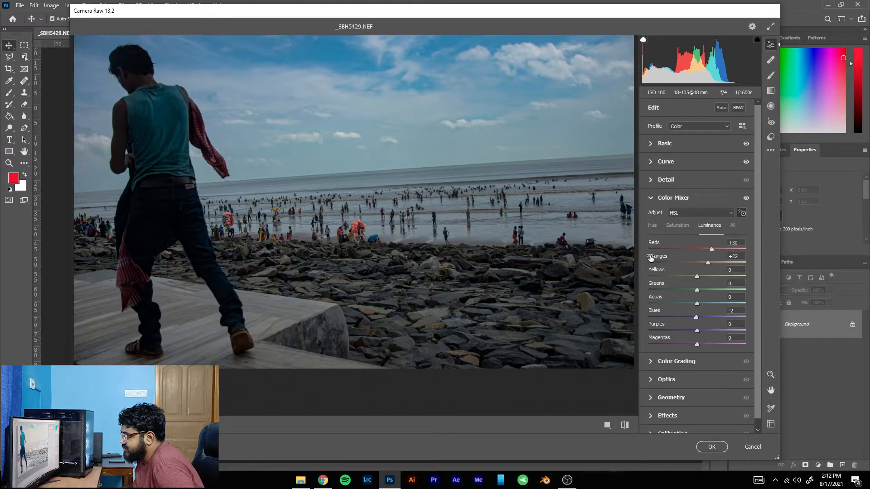
click(677, 225)
mouse_move(344, 226)
mouse_down()
mouse_move(396, 226)
mouse_move(346, 226)
mouse_move(353, 225)
mouse_up()
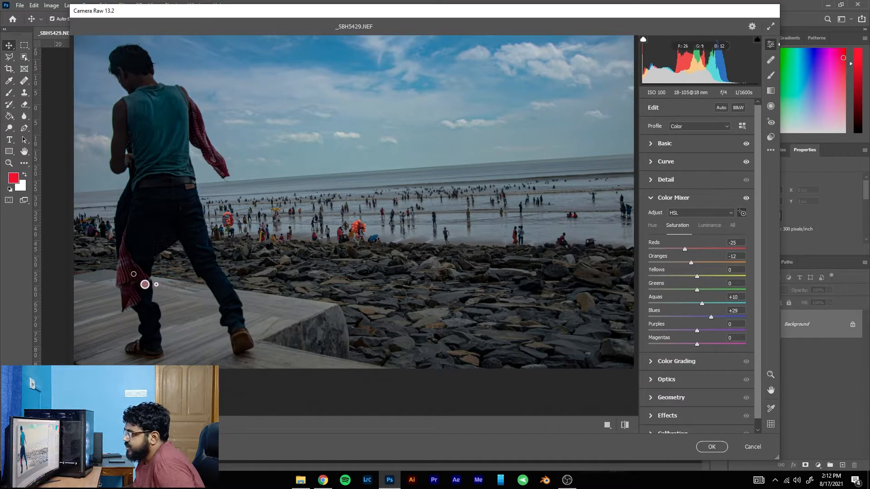
mouse_move(133, 274)
mouse_down()
mouse_move(162, 274)
mouse_move(122, 274)
mouse_move(135, 274)
mouse_up()
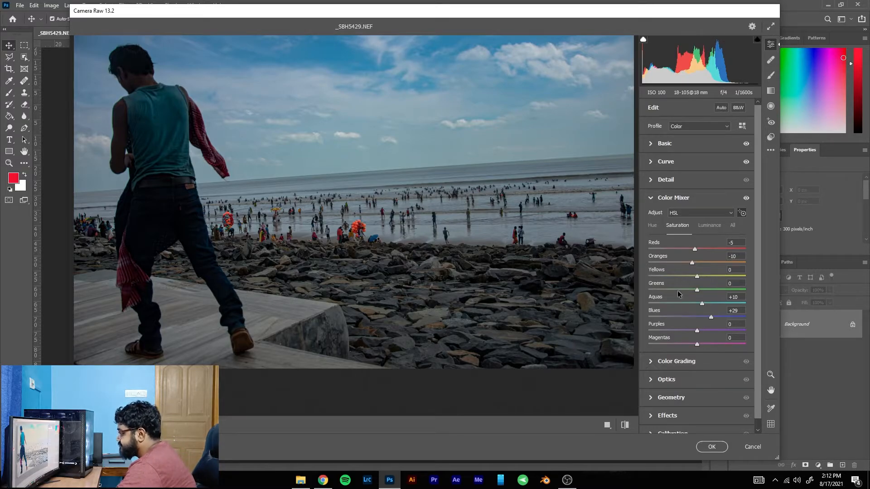
Step: Set the Luminance of Aquas to +9, Blues to -7 and Magentas to +1
click(717, 225)
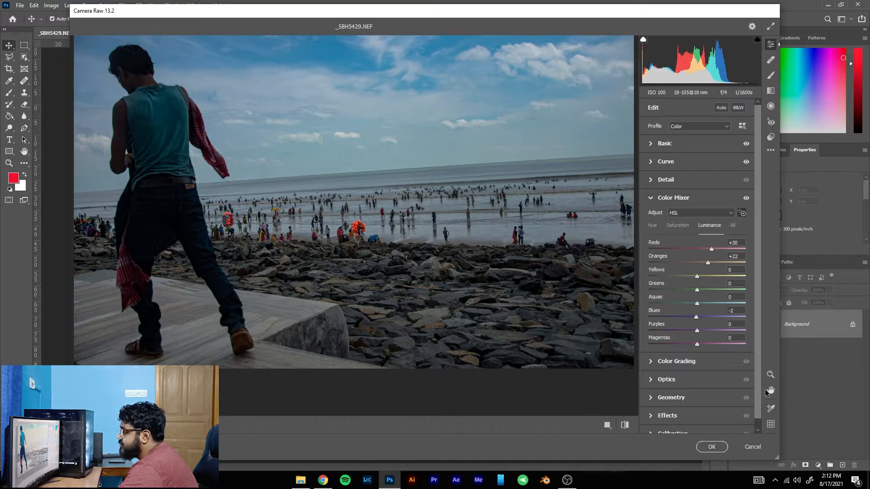
drag(697, 304, 866, 372)
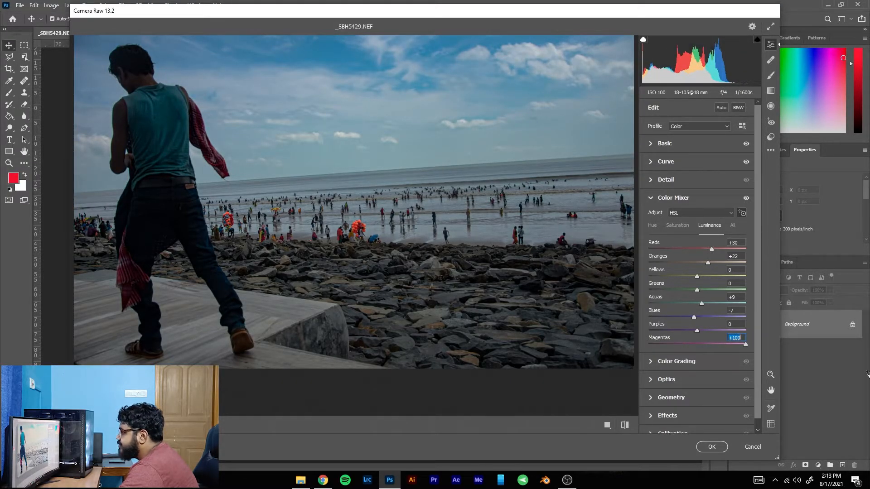
text(1)
key(Return)
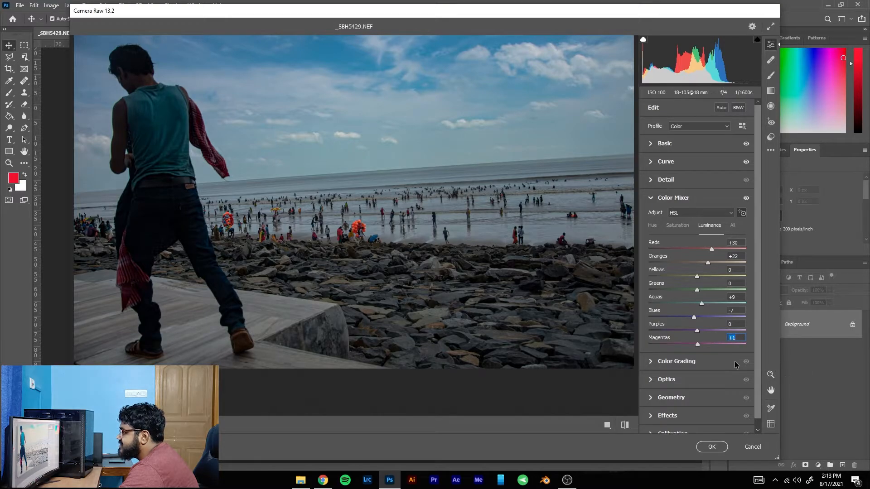
Step: Set the Luminance of Purples to -7 and open the Color Grading settings
drag(699, 333, 662, 374)
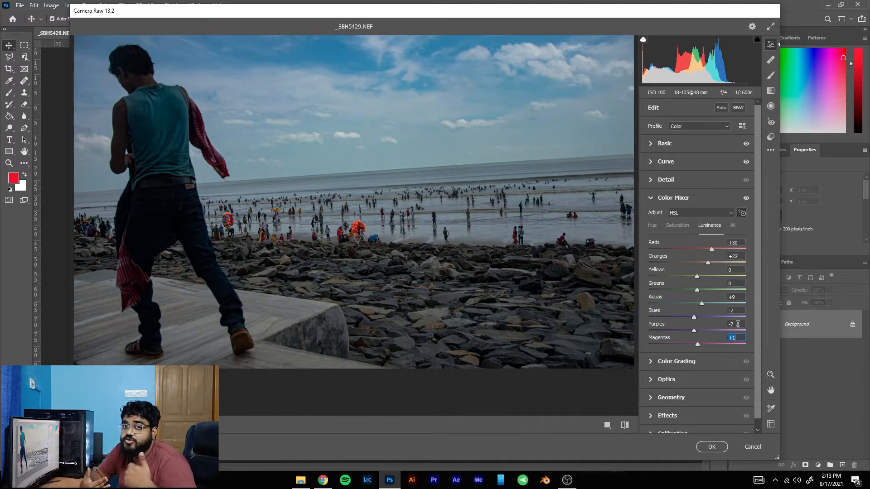
scroll(749, 318, down, 1)
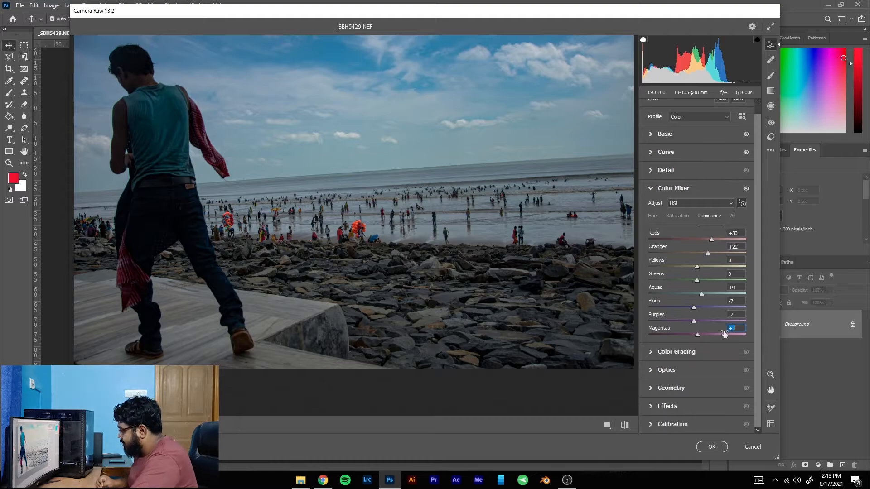
click(685, 356)
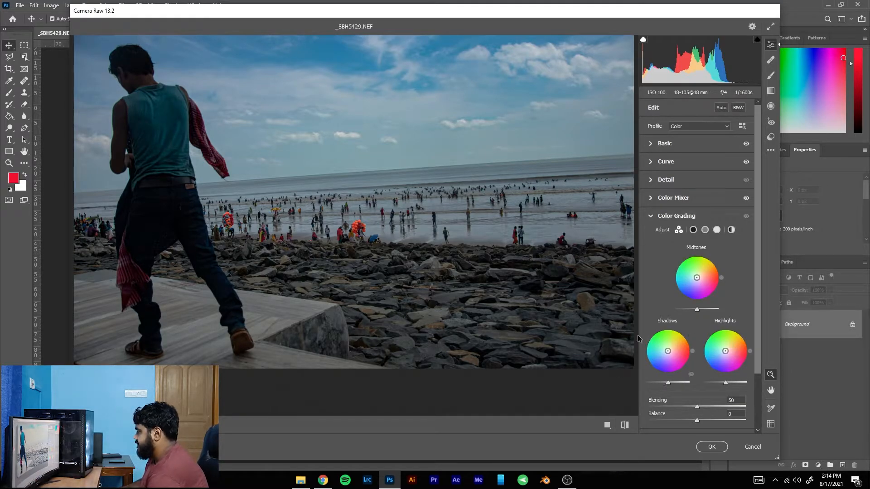
Step: Tint the shadows teal at hue 166, saturation 100, luminance -75, and the highlights yellow at hue 62, saturation 100, luminance -100
drag(668, 351, 650, 347)
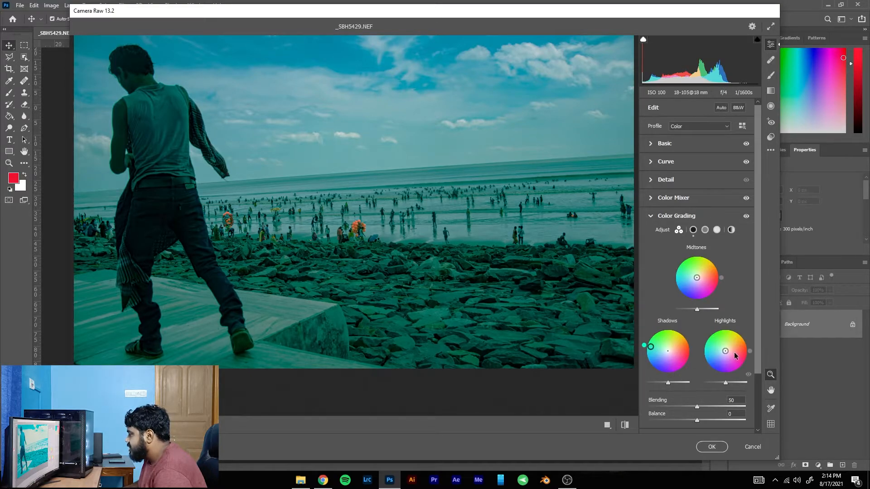
drag(725, 350, 733, 335)
mouse_move(668, 382)
mouse_down()
mouse_move(640, 378)
mouse_move(690, 385)
mouse_move(678, 378)
mouse_move(711, 376)
mouse_move(673, 384)
mouse_move(700, 386)
mouse_move(659, 387)
mouse_move(713, 385)
mouse_move(644, 384)
mouse_move(652, 385)
mouse_up()
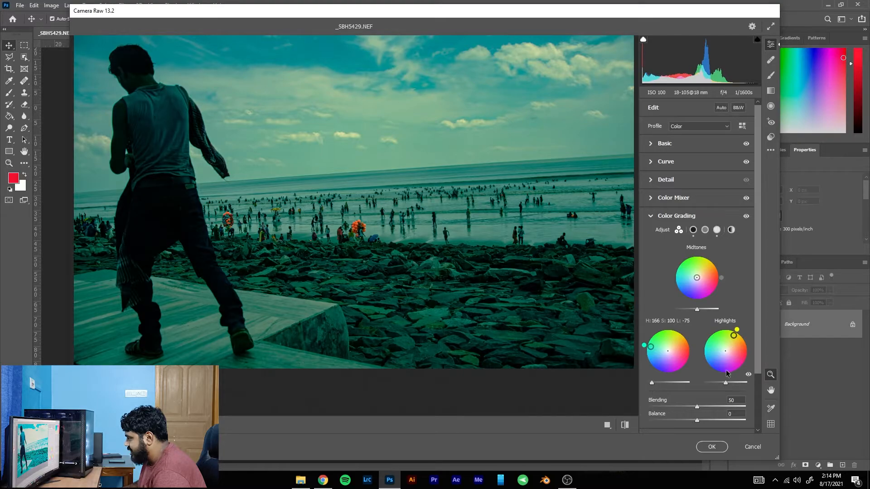
drag(726, 382, 743, 383)
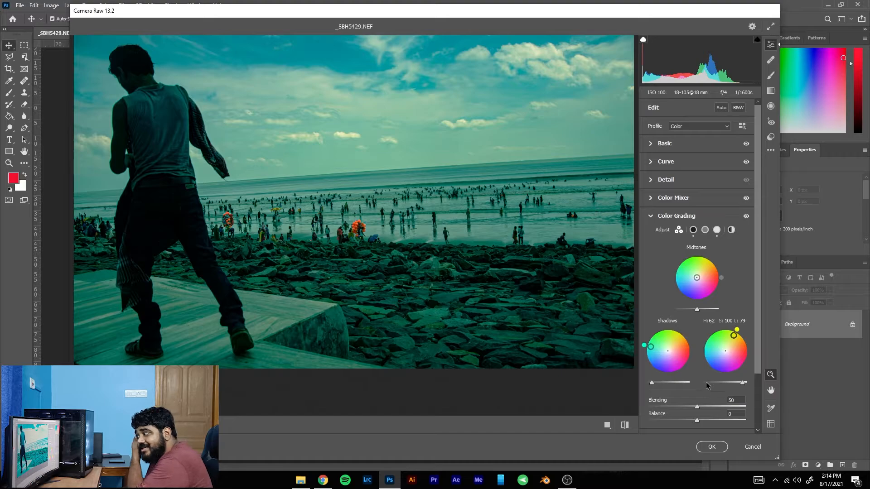
drag(741, 383, 696, 385)
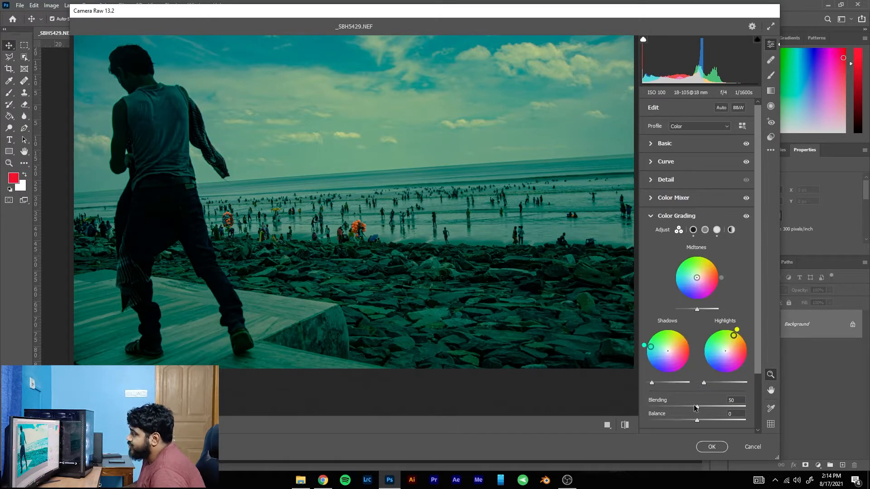
Step: Try Color Grading Balance values of +55, -100 and +100, ending at +7
scroll(696, 407, down, 3)
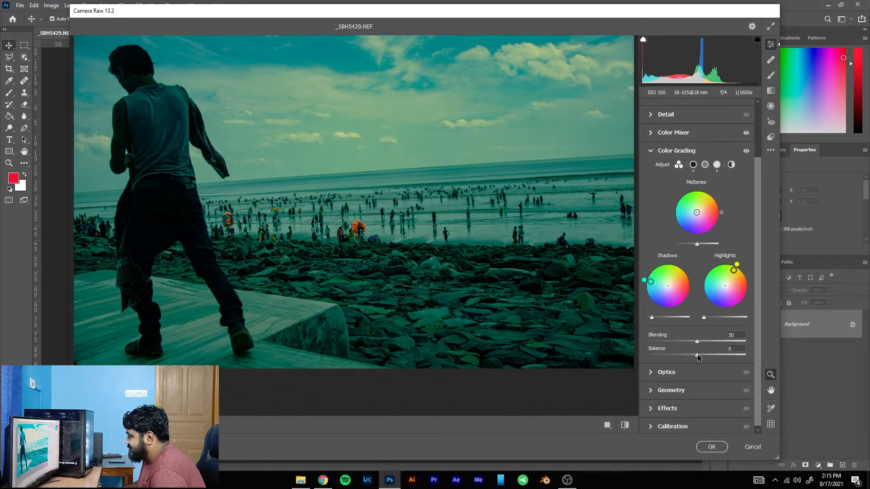
drag(697, 355, 724, 352)
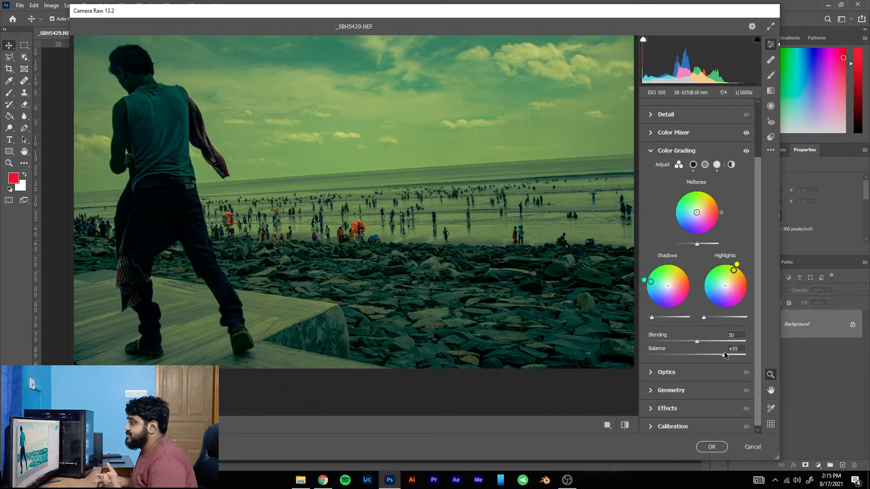
drag(724, 352, 507, 336)
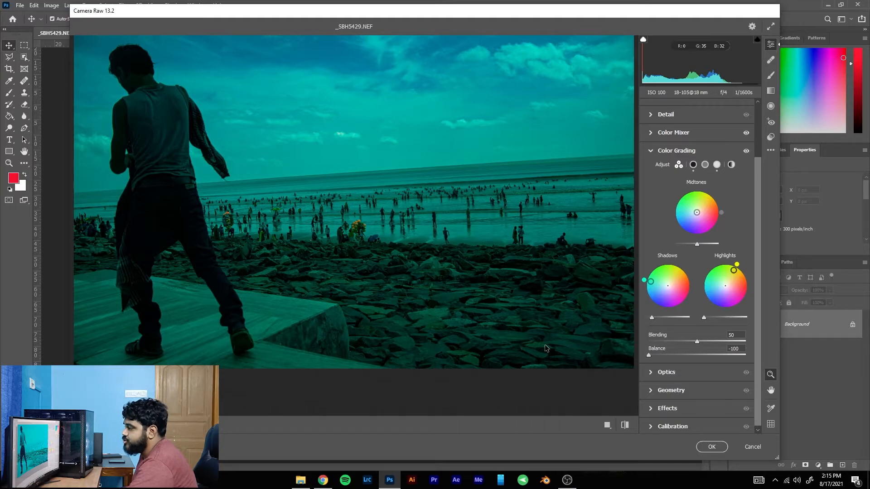
drag(648, 355, 754, 361)
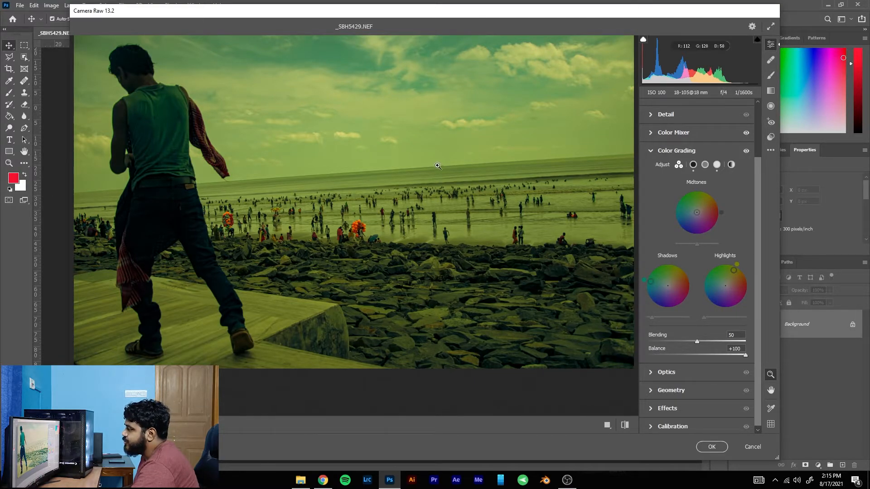
drag(745, 356, 700, 356)
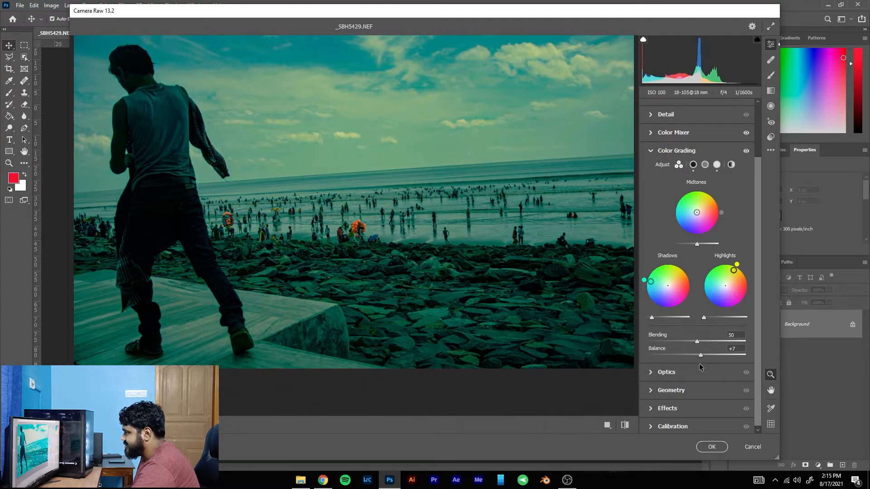
Step: Neutralize the highlight and shadow tints by bringing their color wheel points back to the center, at saturation 0
click(723, 287)
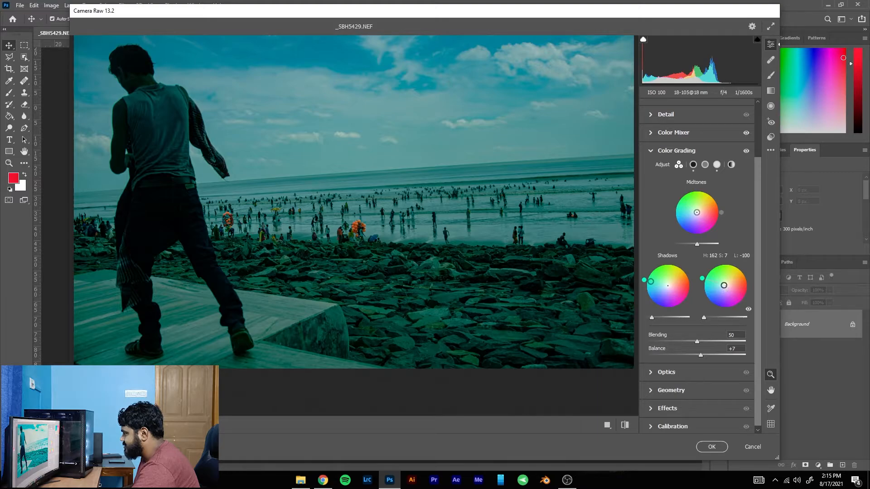
drag(724, 285, 725, 286)
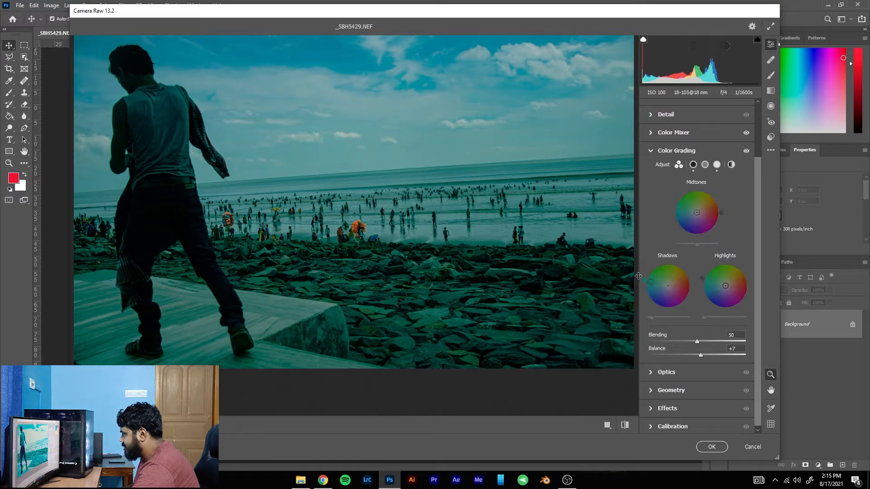
drag(650, 281, 667, 286)
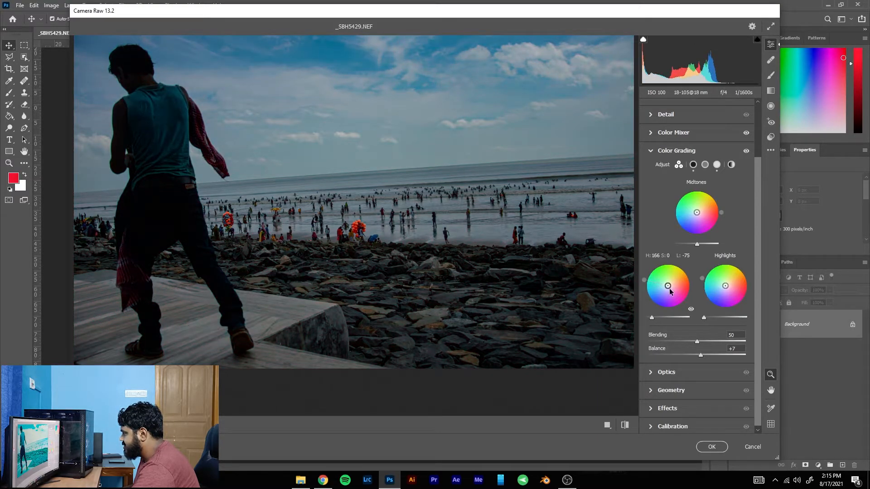
Step: Examine the individual Midtones, Shadows, Highlights and Global color wheels of Color Grading and return to the three-wheel view
scroll(670, 224, up, 1)
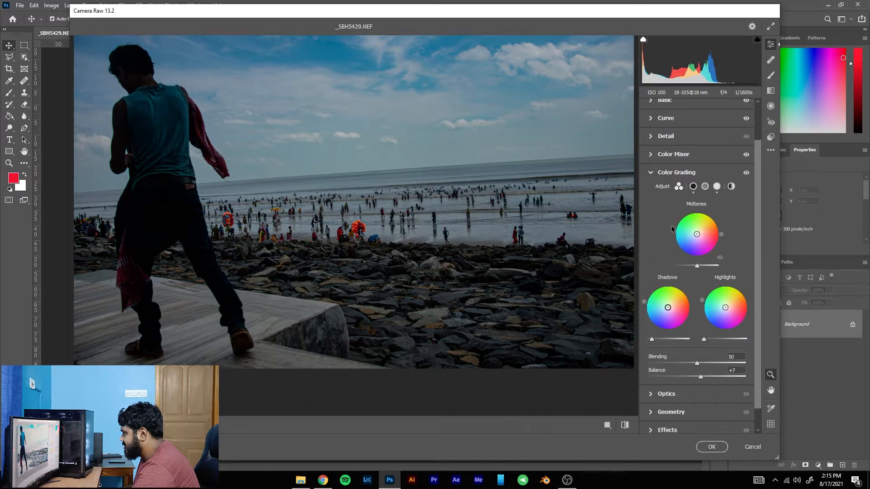
click(686, 173)
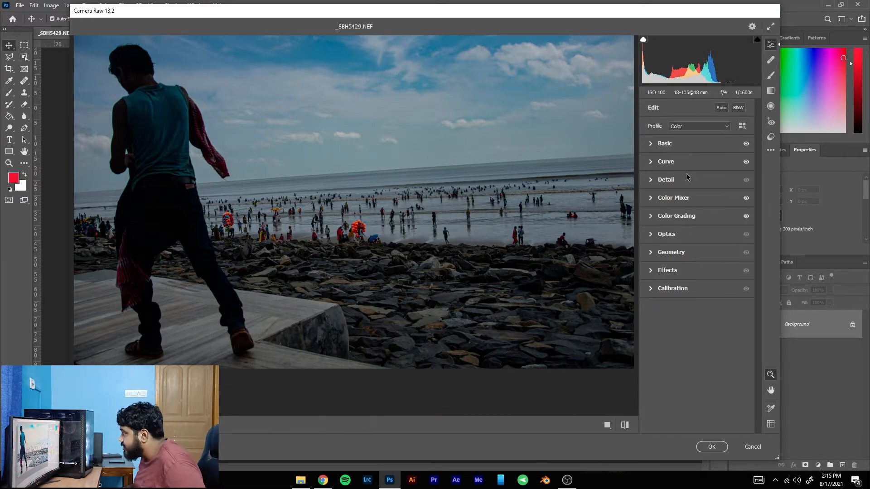
click(650, 219)
scroll(678, 273, down, 2)
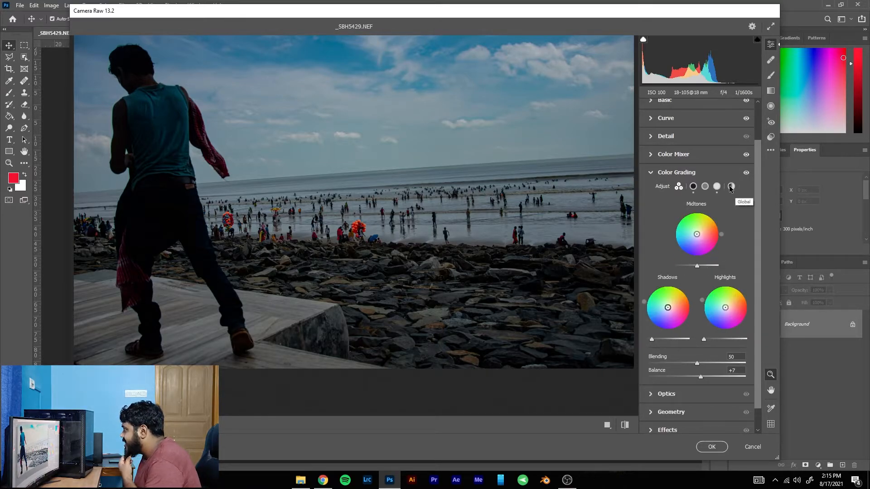
click(704, 186)
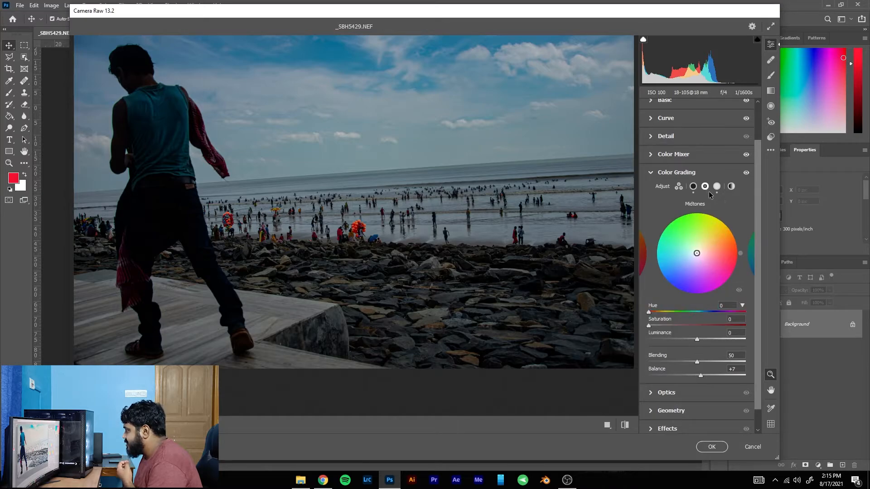
click(693, 186)
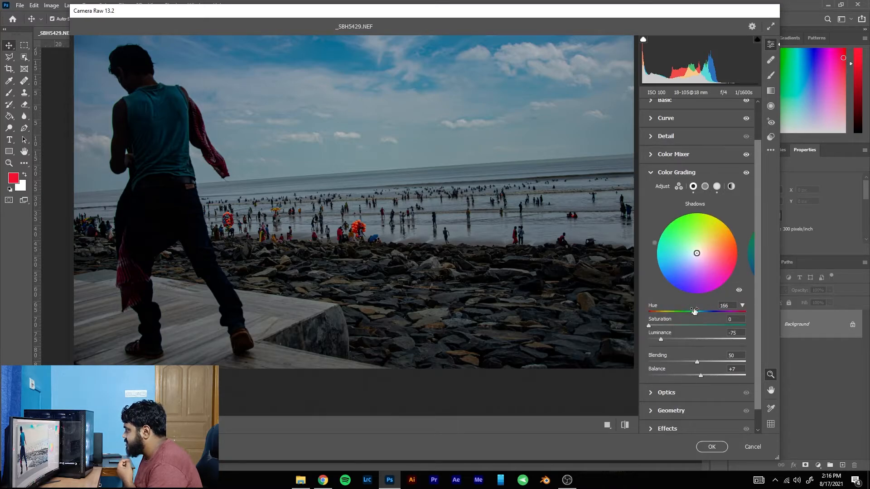
click(704, 186)
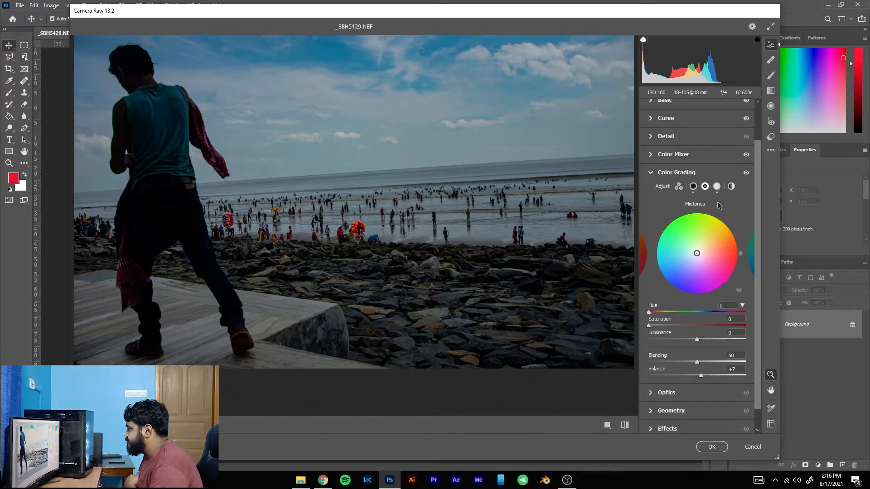
click(716, 187)
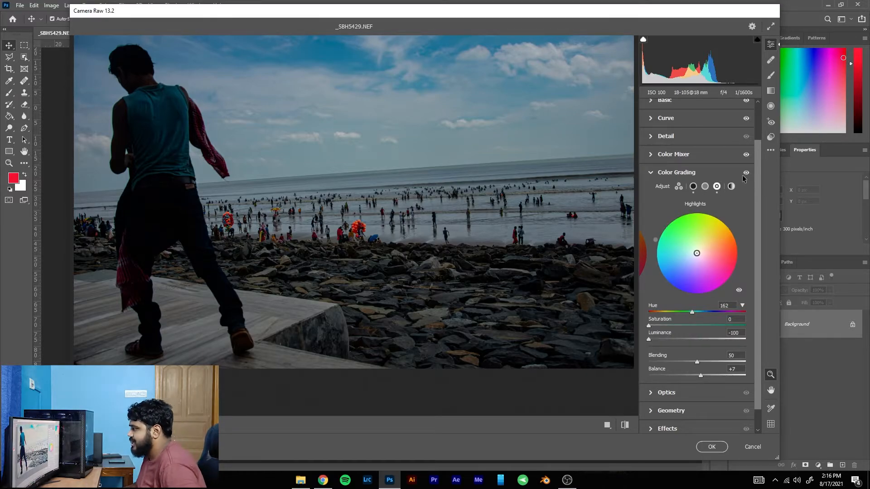
click(679, 186)
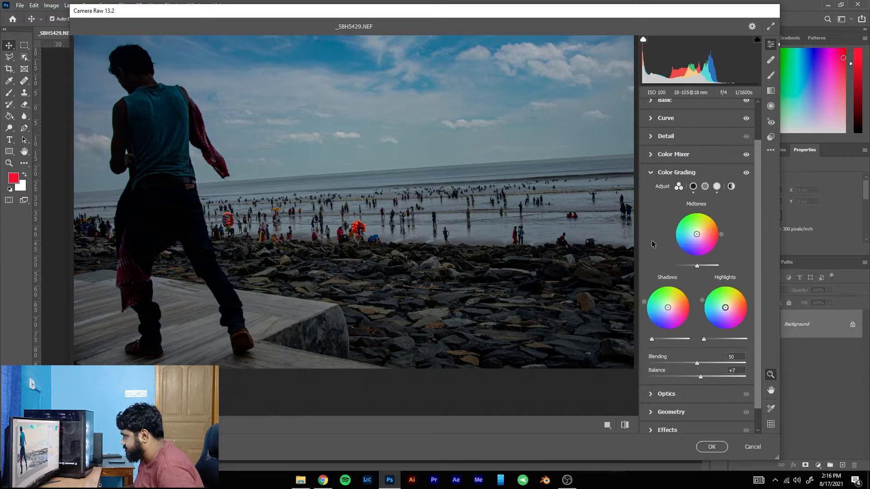
click(731, 186)
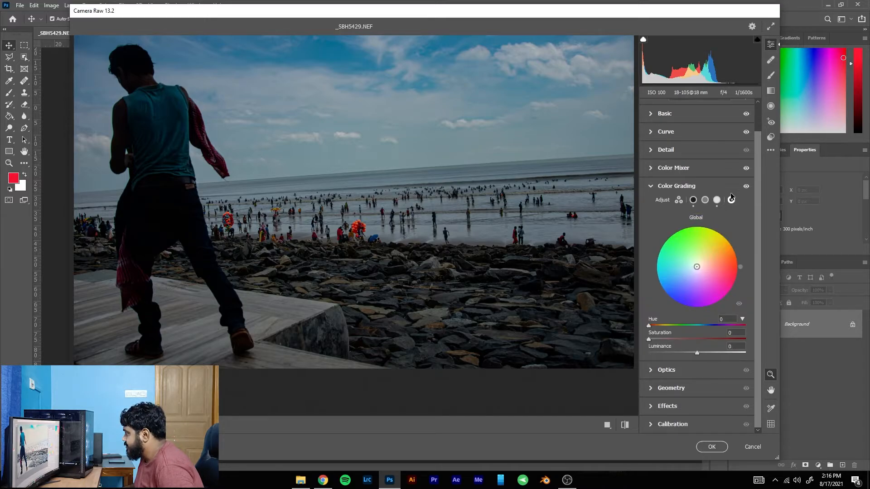
click(678, 198)
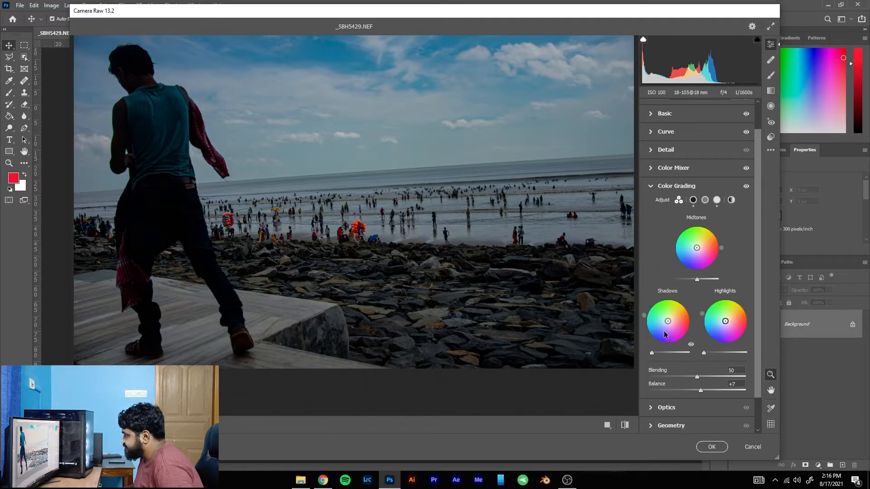
Step: Tint the shadows teal again and the highlights yellow at hue 64 and saturation 100, and raise the highlights' luminance
drag(666, 323, 623, 309)
drag(725, 321, 733, 305)
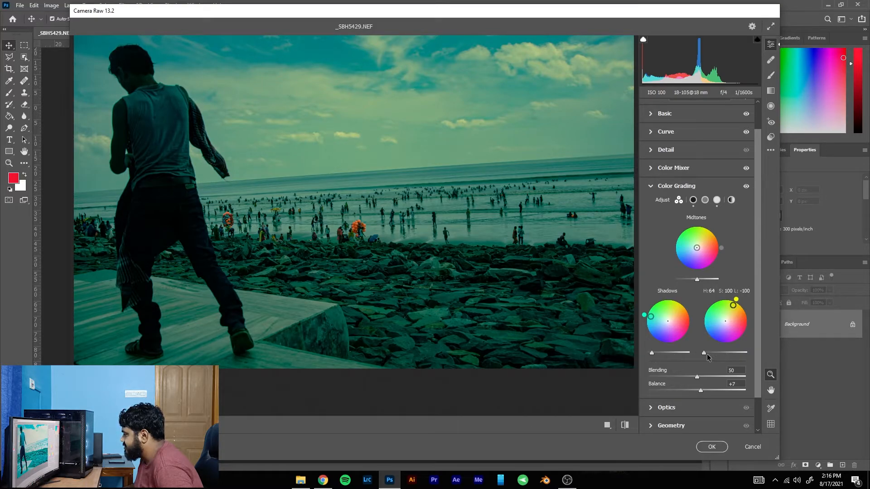
drag(704, 353, 733, 351)
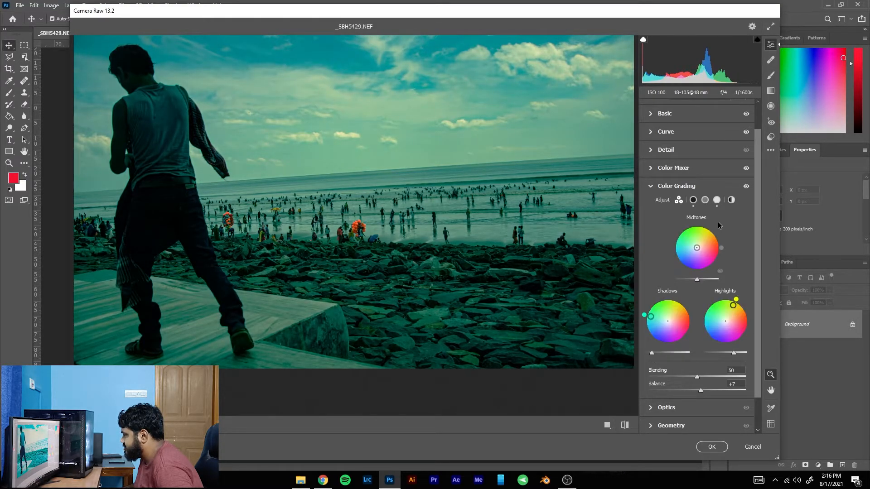
Step: Try a purple Global tint at hue 292 and saturation 100, and undo it
click(731, 200)
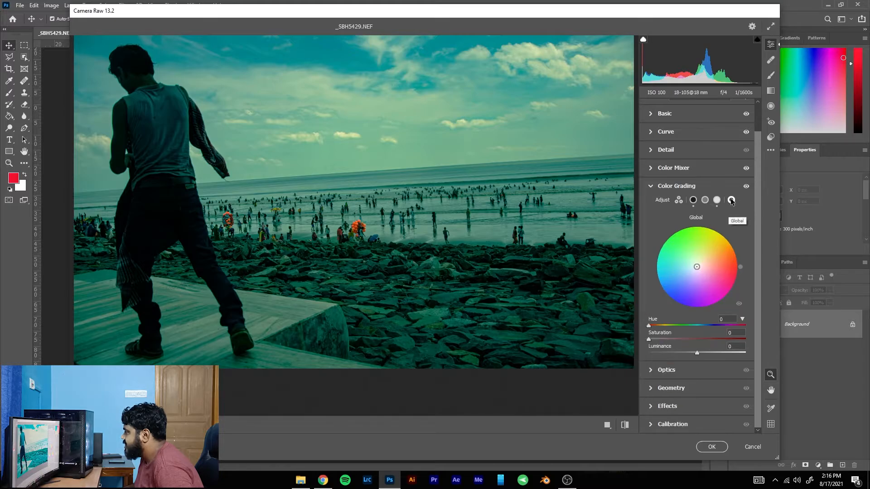
mouse_move(696, 268)
mouse_down()
mouse_move(661, 261)
mouse_move(706, 292)
mouse_move(730, 265)
mouse_move(717, 294)
mouse_move(701, 249)
mouse_move(697, 266)
mouse_up()
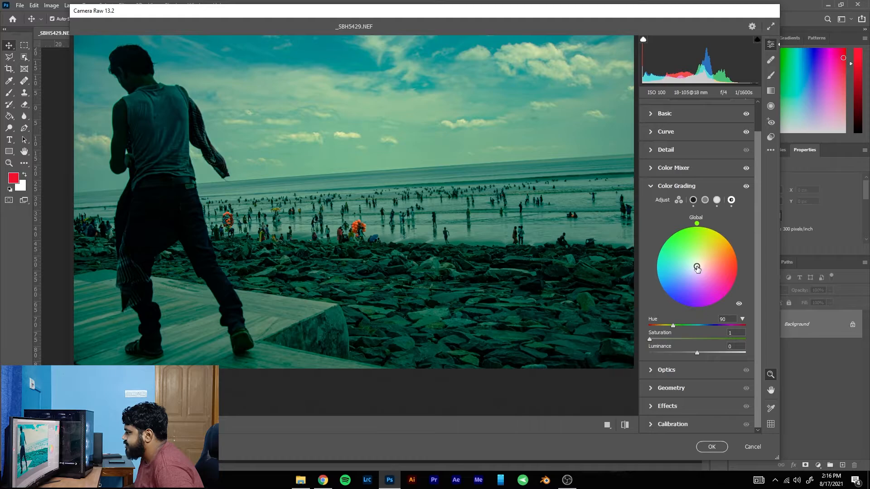
drag(698, 268, 714, 312)
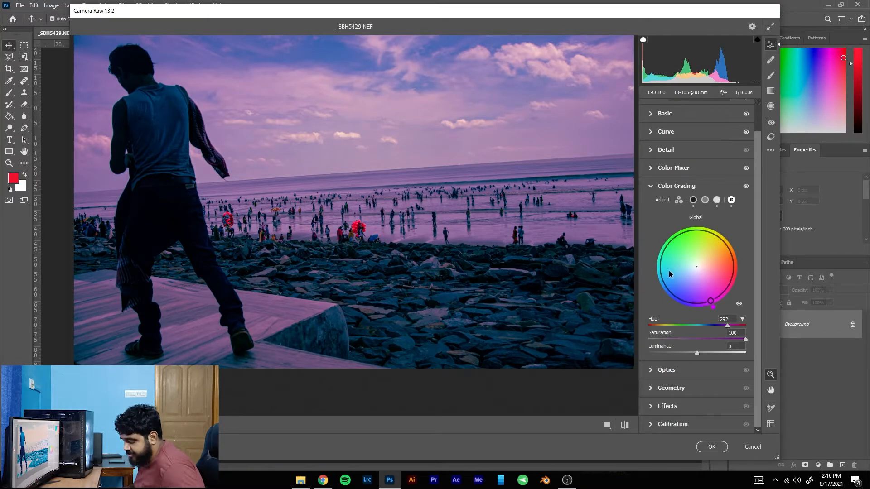
key(ctrl+z)
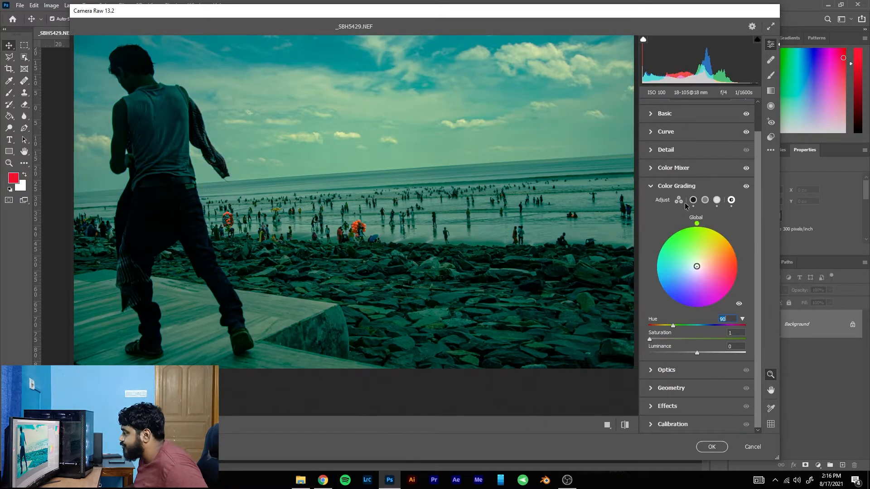
Step: Reset all Color Grading adjustments to their defaults
click(679, 200)
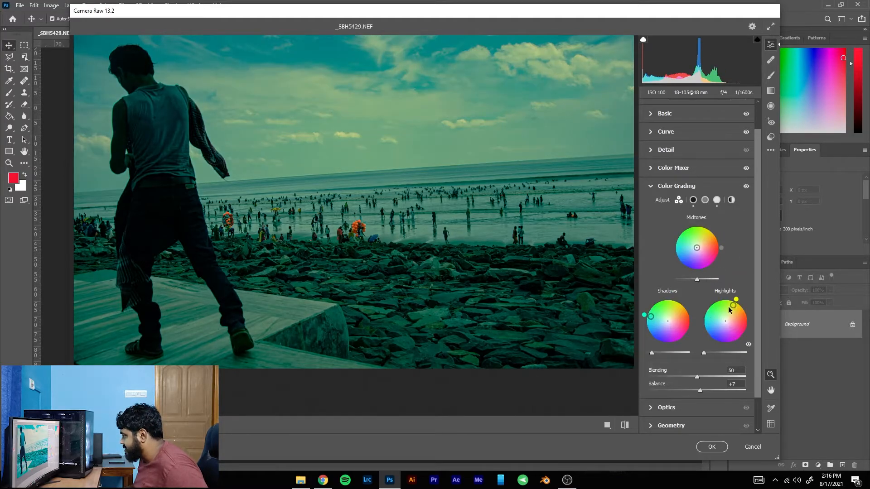
key(alt)
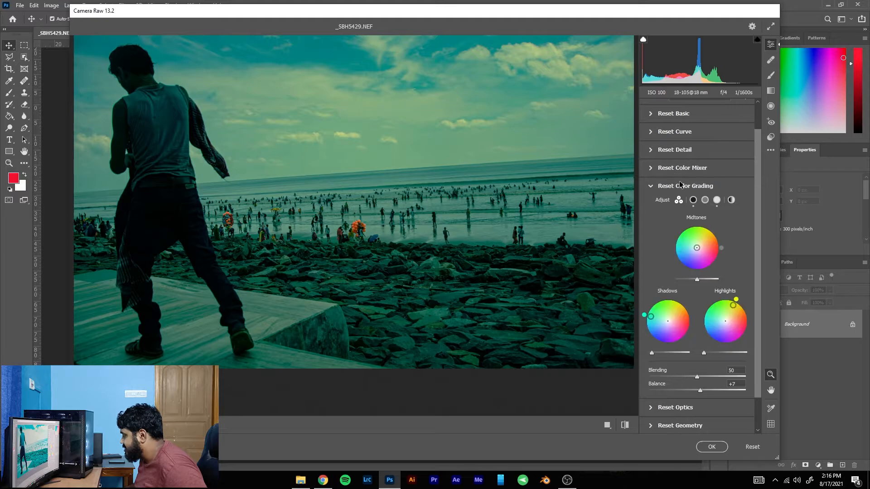
alt+click(685, 186)
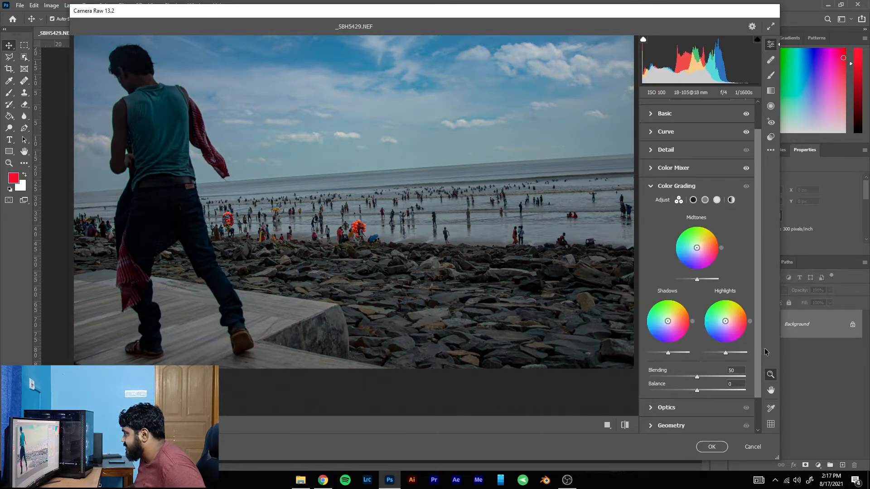
scroll(700, 268, down, 2)
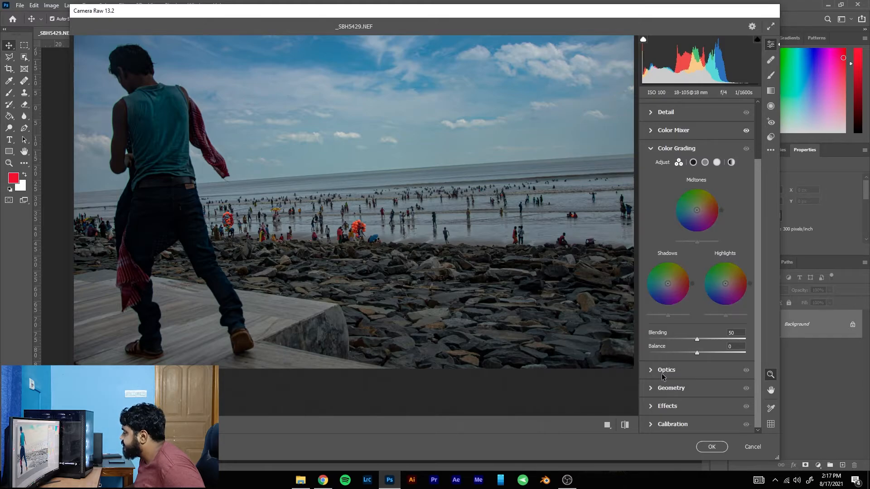
Step: Try a Distortion correction of +7 in the Optics settings and reset it to 0
click(662, 371)
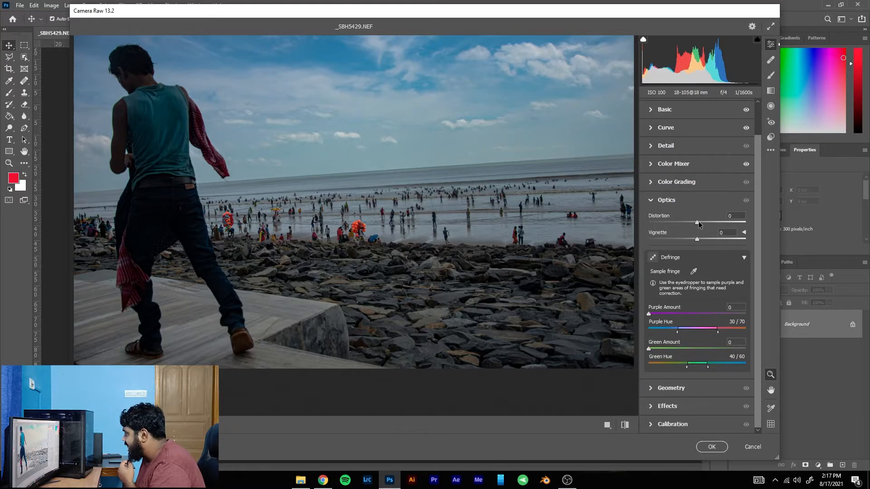
mouse_move(698, 221)
mouse_down()
mouse_move(724, 221)
mouse_move(670, 230)
mouse_move(699, 230)
mouse_up()
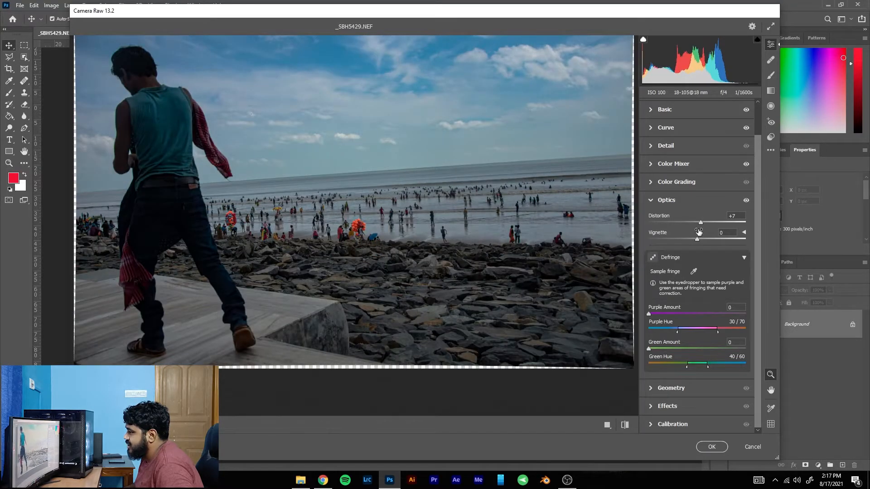
double_click(699, 224)
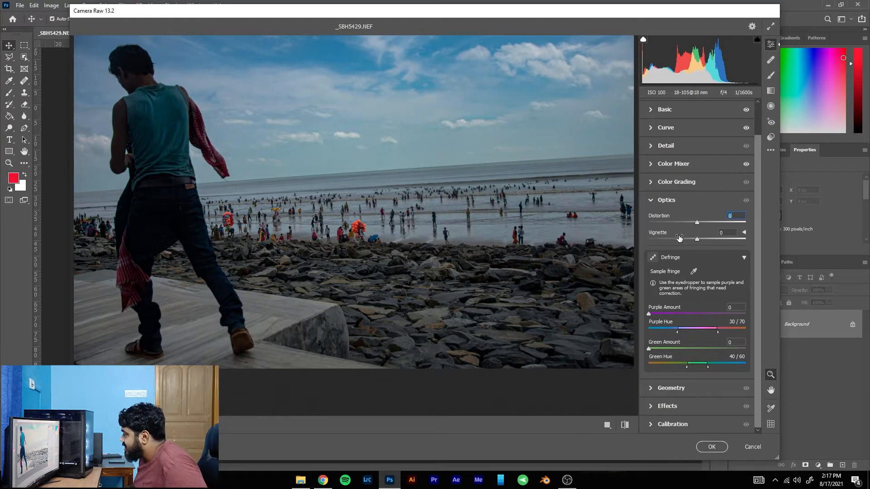
Step: Try the Optics Vignette at -100, return it to 0, and collapse the Defringe options
drag(696, 238, 569, 280)
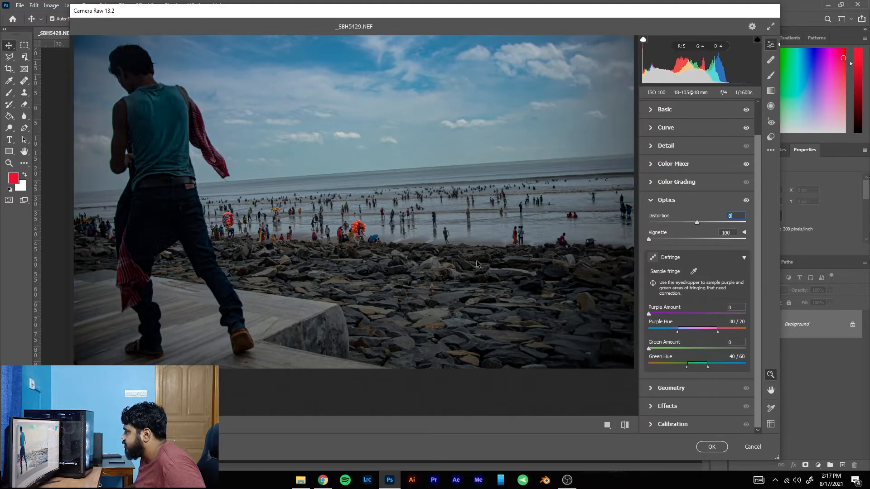
drag(476, 260, 694, 253)
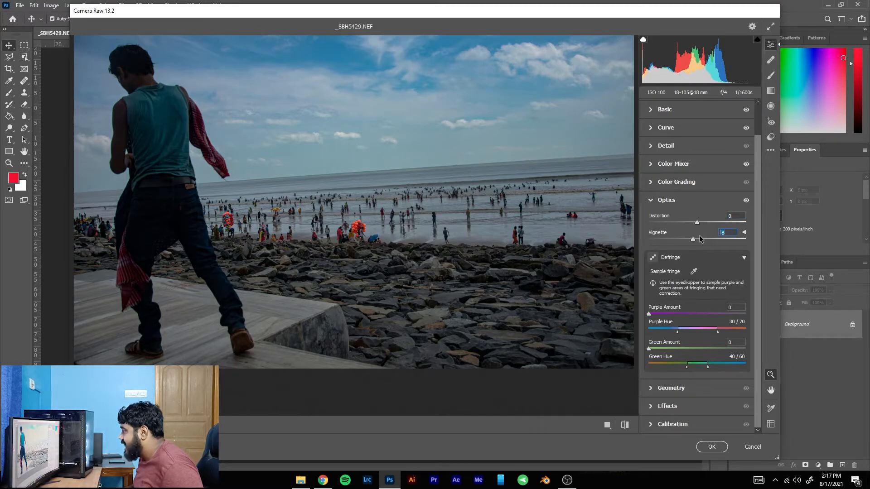
text(0)
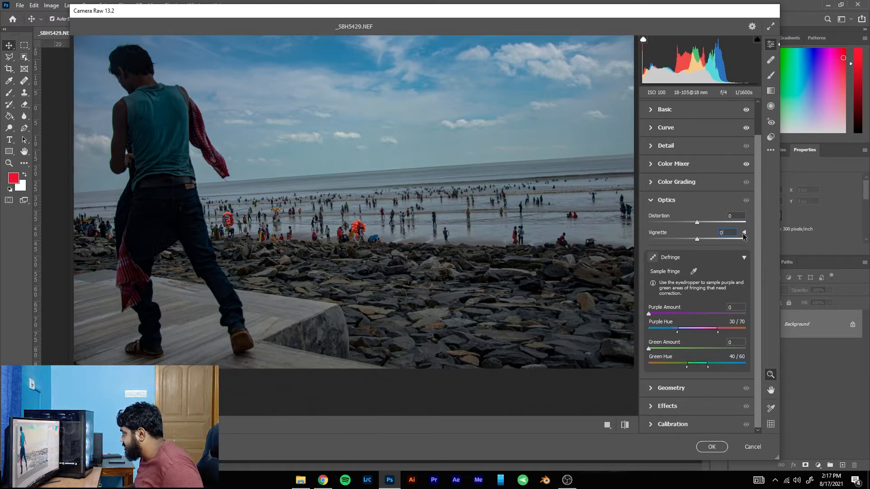
click(743, 257)
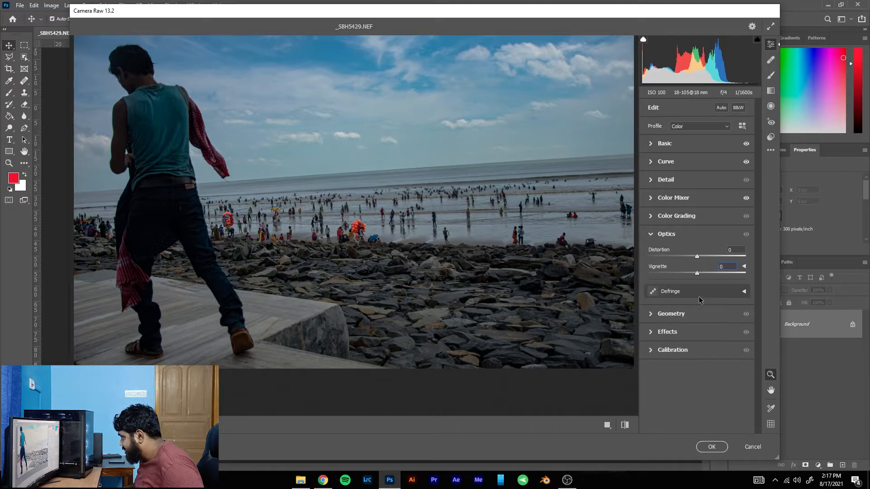
Step: Straighten the tilted horizon with the Geometry Upright correction, trying Auto and settling on Level
click(646, 314)
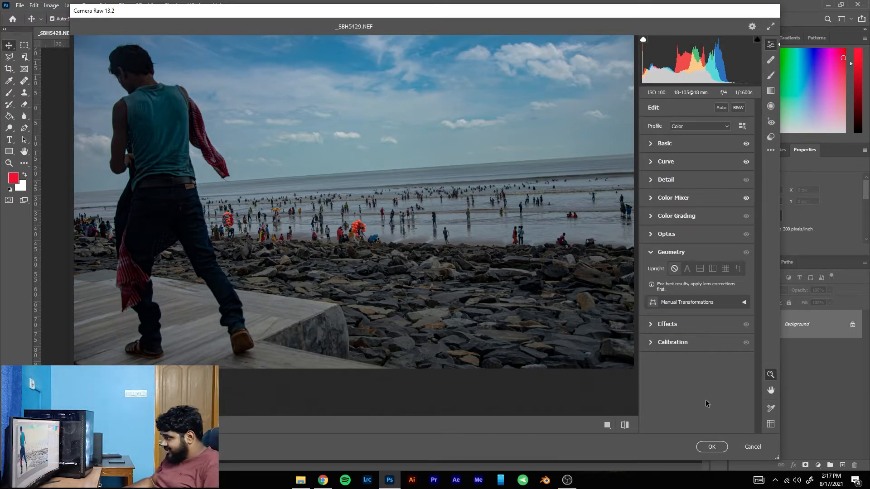
click(687, 269)
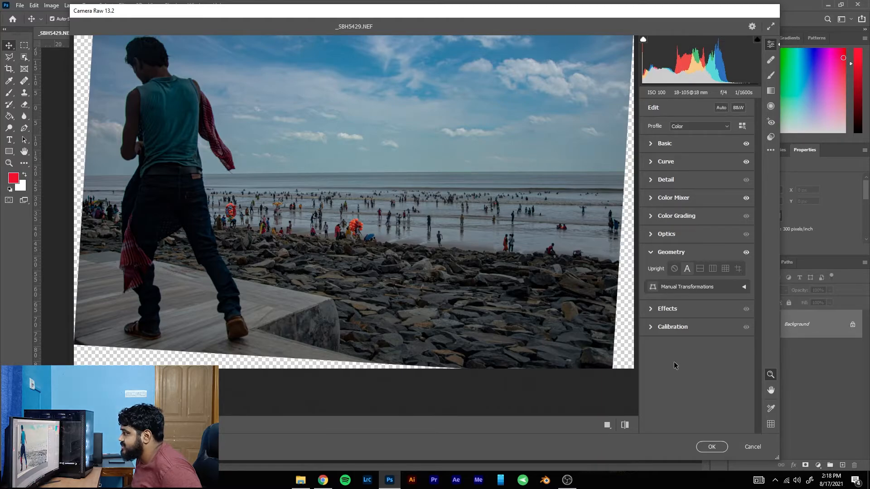
click(699, 268)
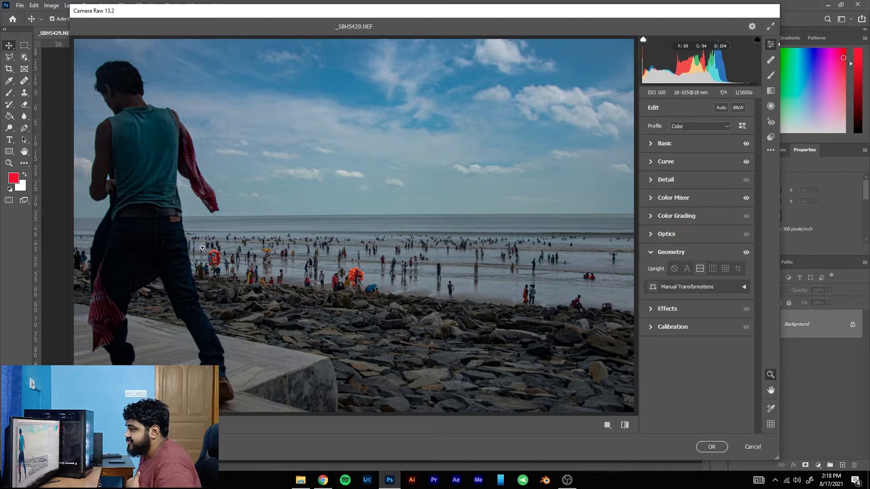
Step: Try Effects Grain at 100 with Size 6 and Roughness 85, and reset Grain to 0
click(658, 310)
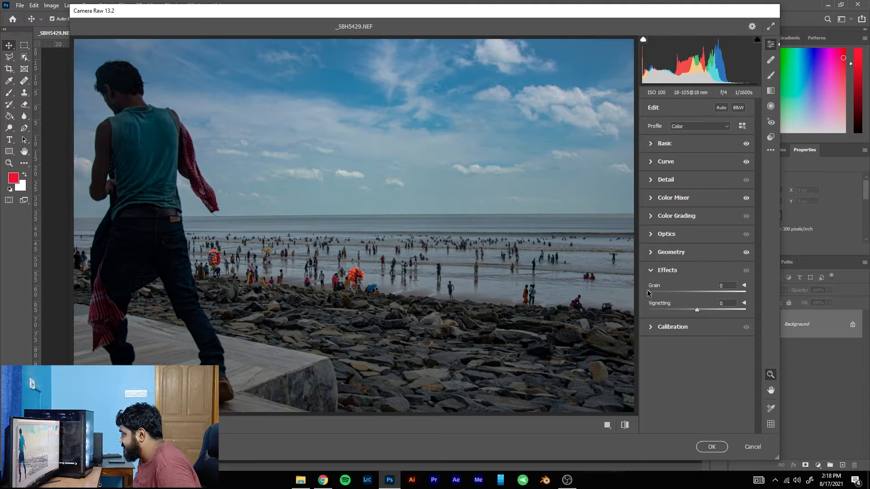
drag(647, 292, 780, 301)
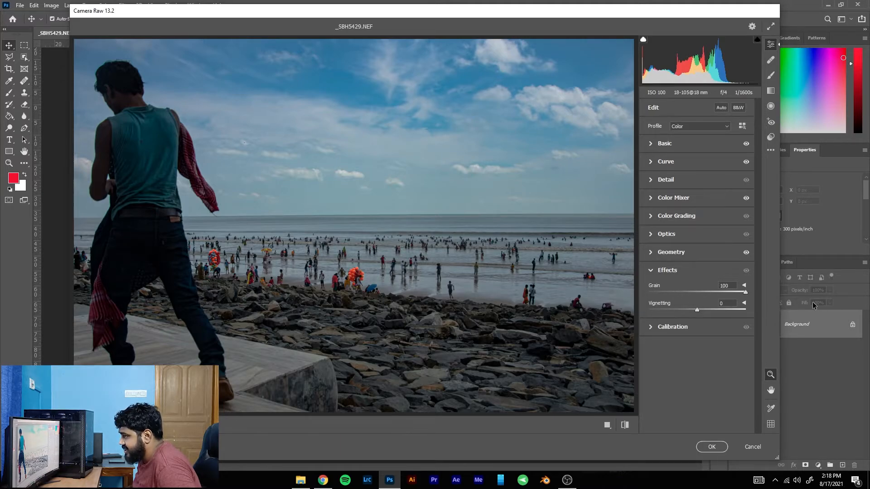
click(745, 286)
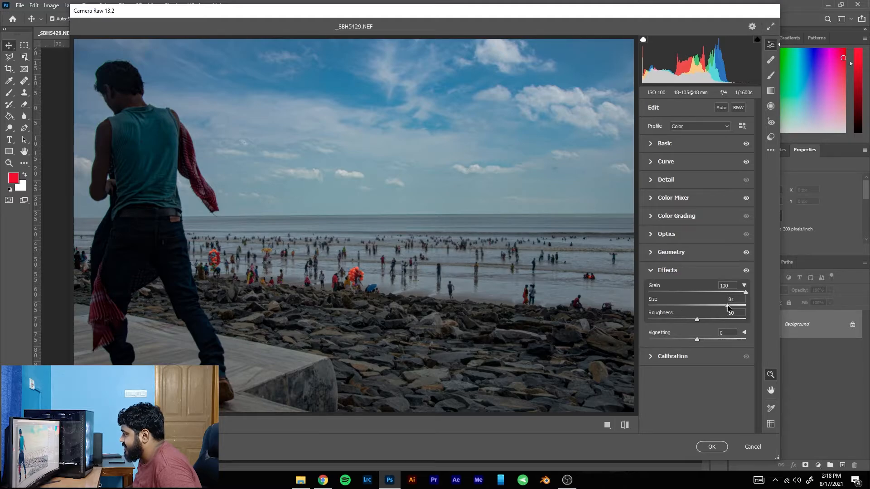
drag(711, 306, 751, 305)
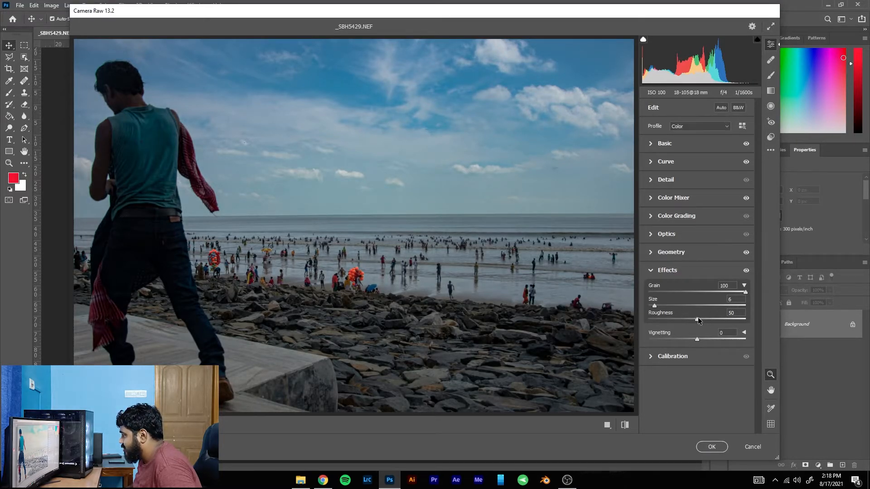
drag(698, 319, 731, 320)
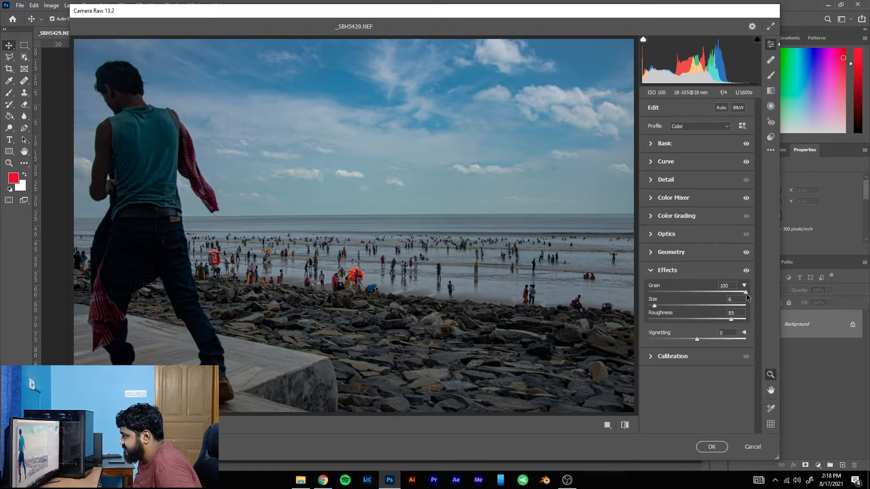
click(732, 285)
text(0)
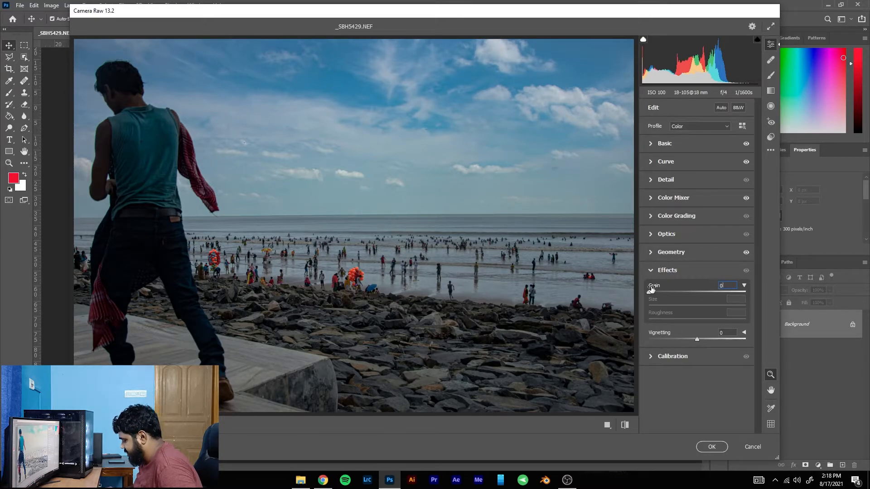
click(745, 285)
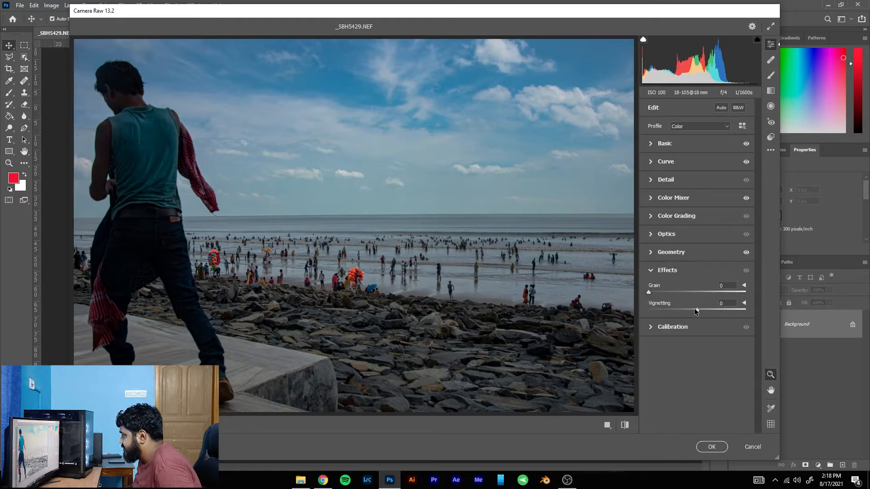
Step: Try Effects Vignetting at -100 and +100, and set it to +28
drag(695, 311, 649, 311)
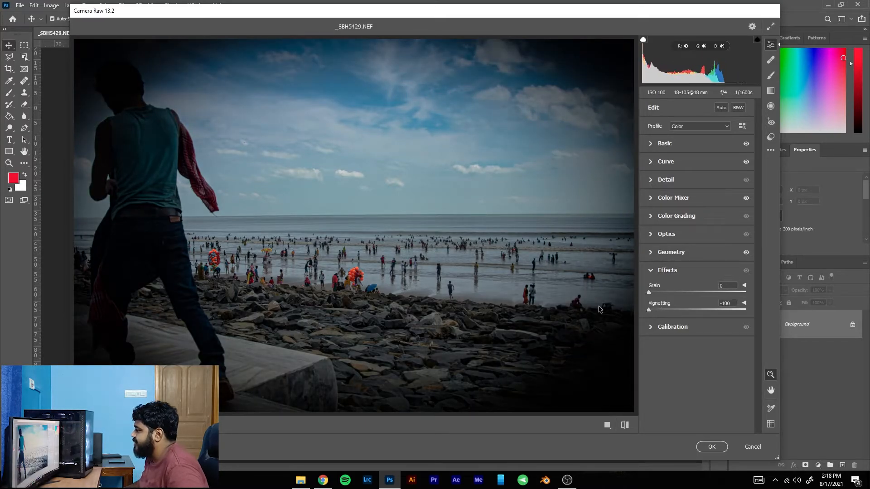
drag(649, 310, 760, 306)
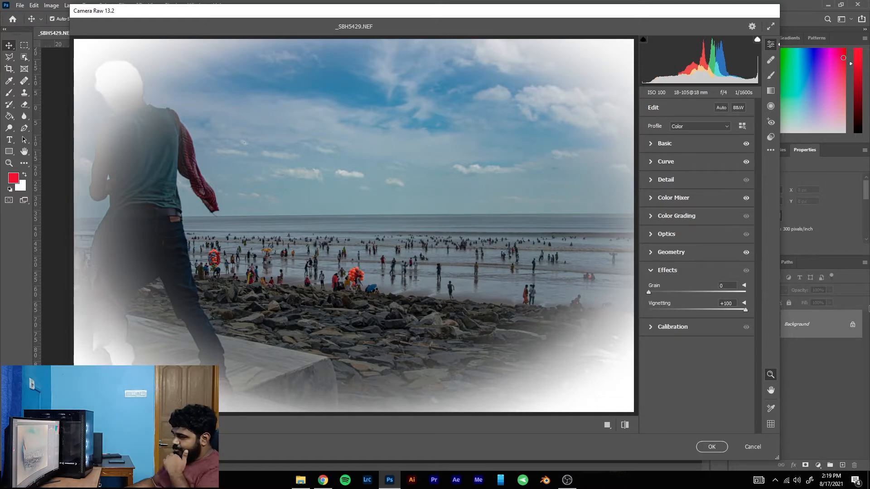
drag(745, 311, 708, 315)
Step: Compare the extremes of the vignette's Midpoint and Roundness, ending with Midpoint at 0 and Roundness at +100
click(744, 303)
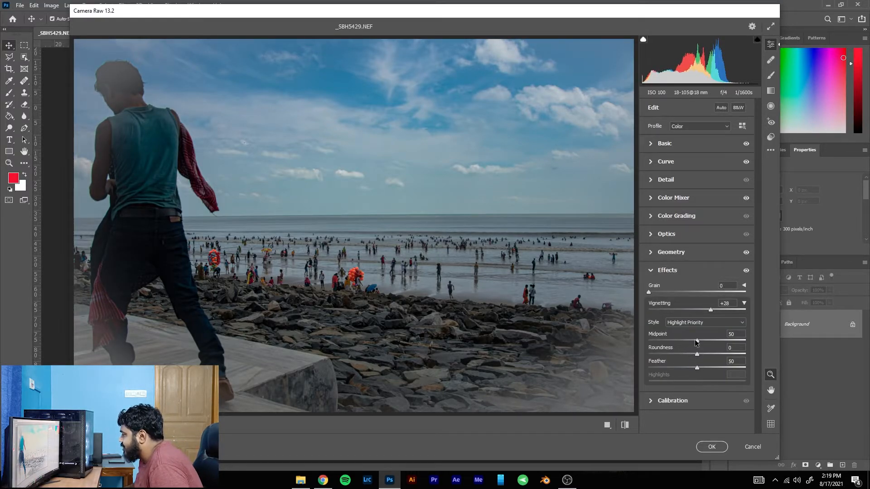
drag(696, 341, 838, 341)
drag(778, 346, 350, 340)
drag(290, 334, 804, 385)
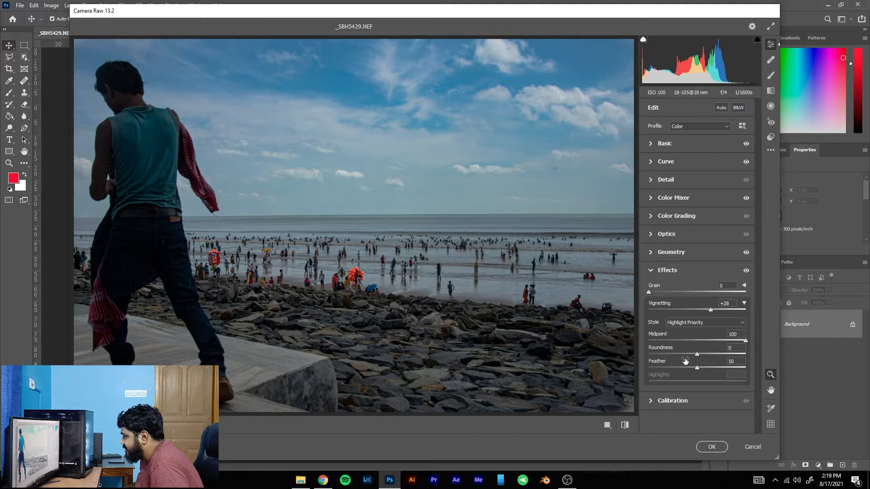
drag(697, 354, 646, 355)
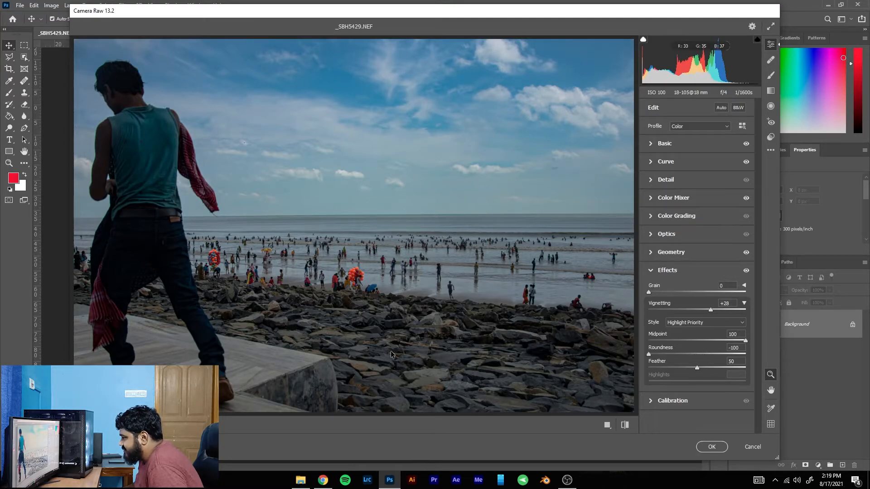
drag(744, 342, 623, 344)
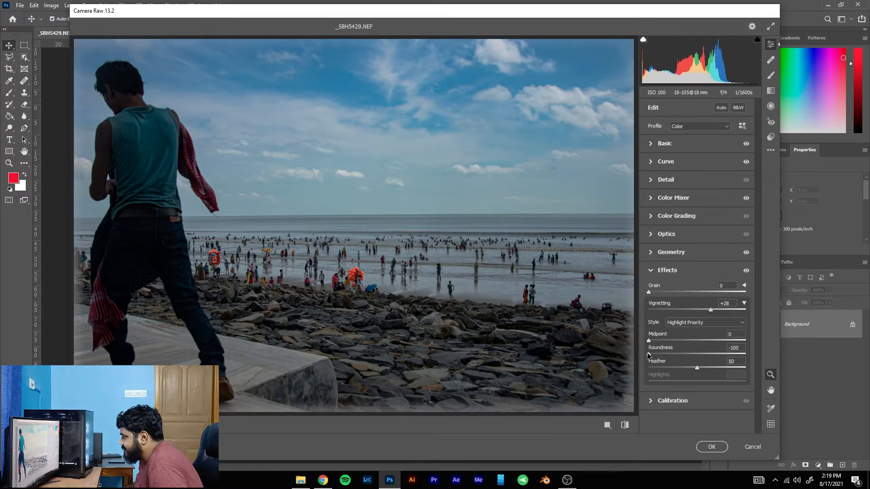
drag(648, 353, 806, 357)
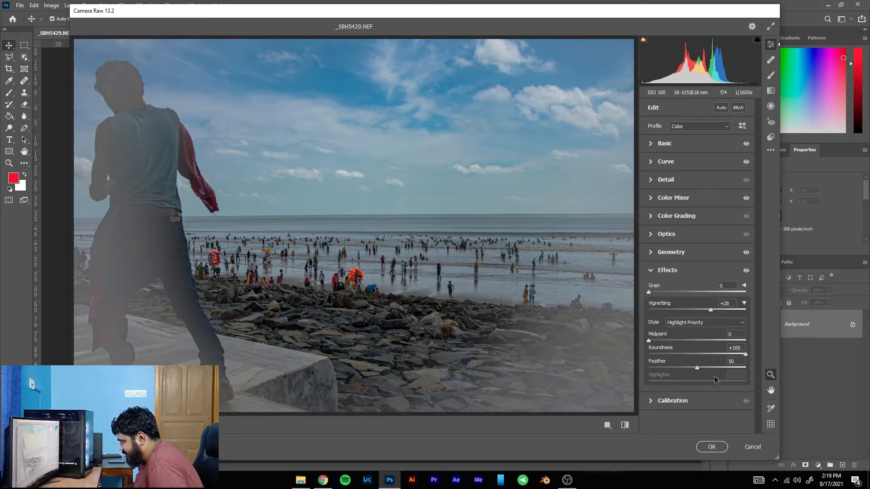
Step: Try the vignette's Feather at 0 and set it to 100
drag(697, 367, 619, 371)
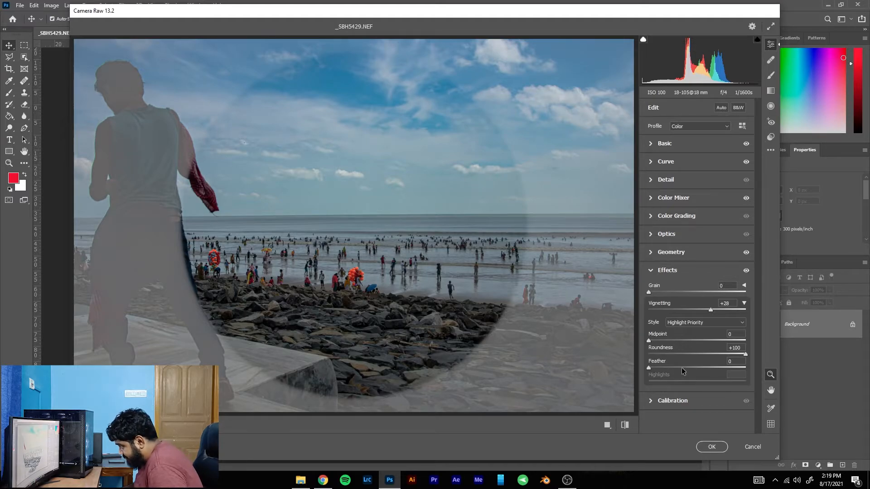
click(648, 367)
drag(648, 367, 779, 372)
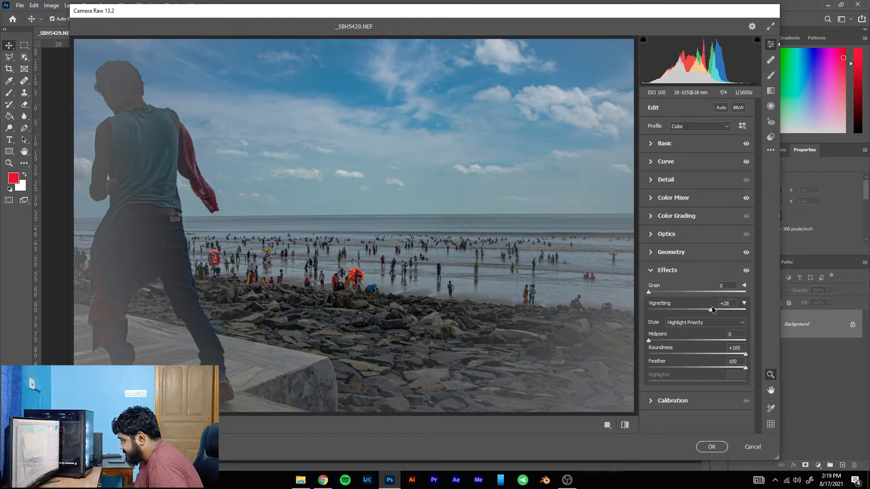
Step: Darken Vignetting to -100 to raise its Highlights to 100, and return Vignetting to 0
drag(711, 309, 648, 309)
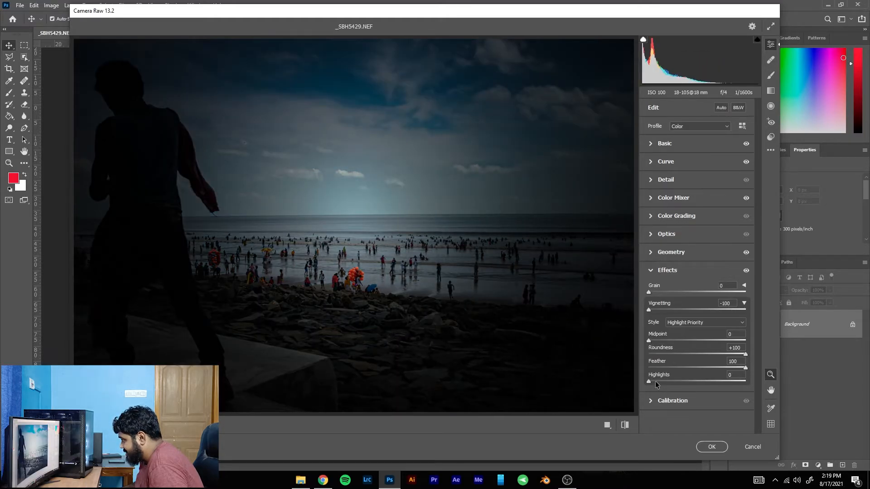
drag(648, 382, 823, 383)
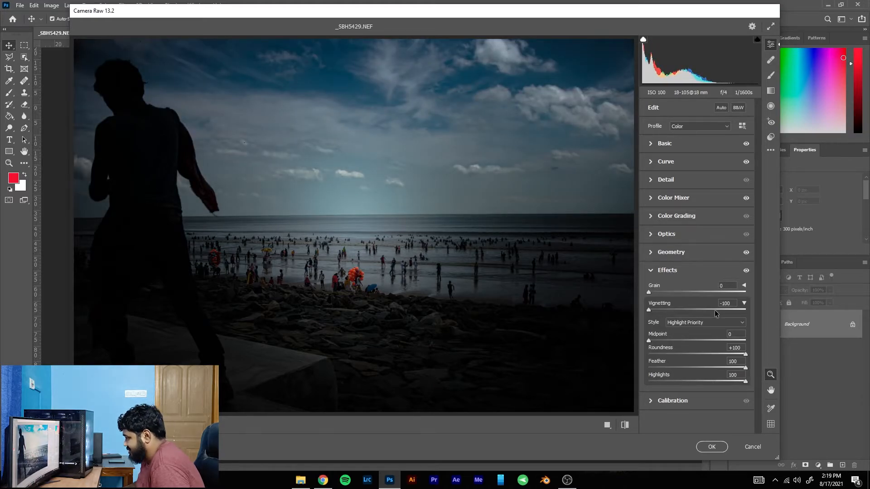
click(729, 303)
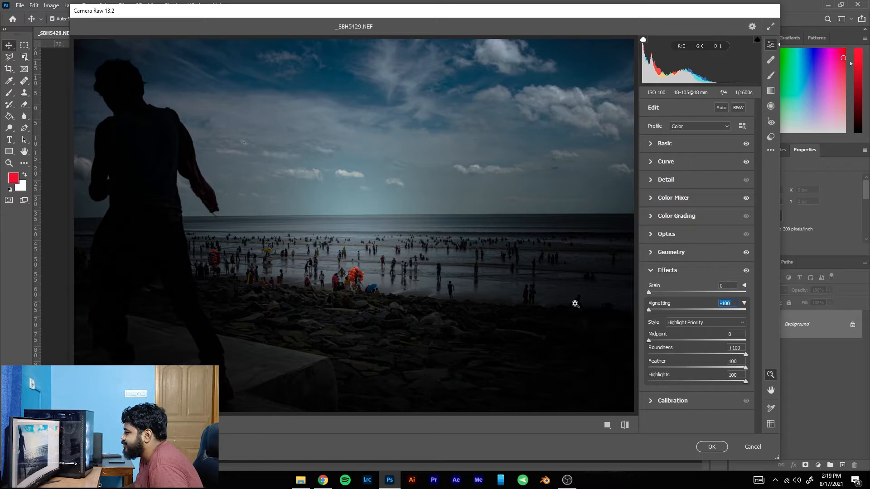
text(0)
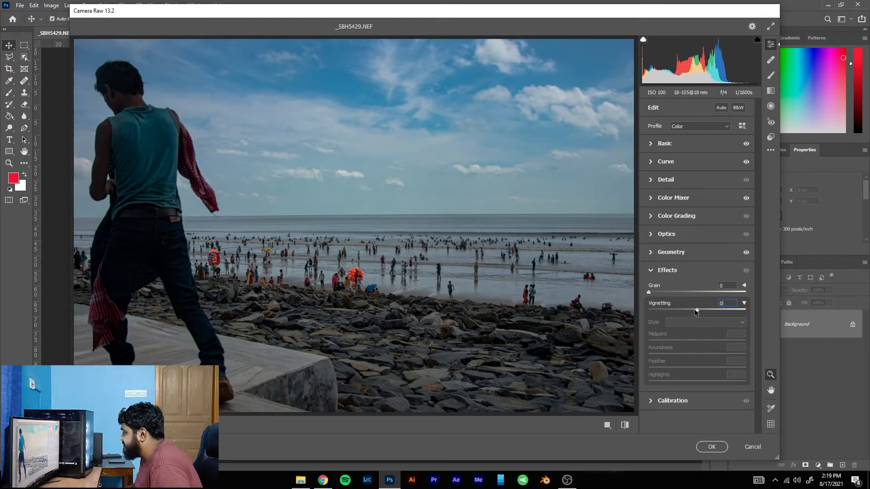
Step: Try a subtle Vignetting of -21, reset it to 0, and collapse the Effects settings
drag(696, 311, 711, 300)
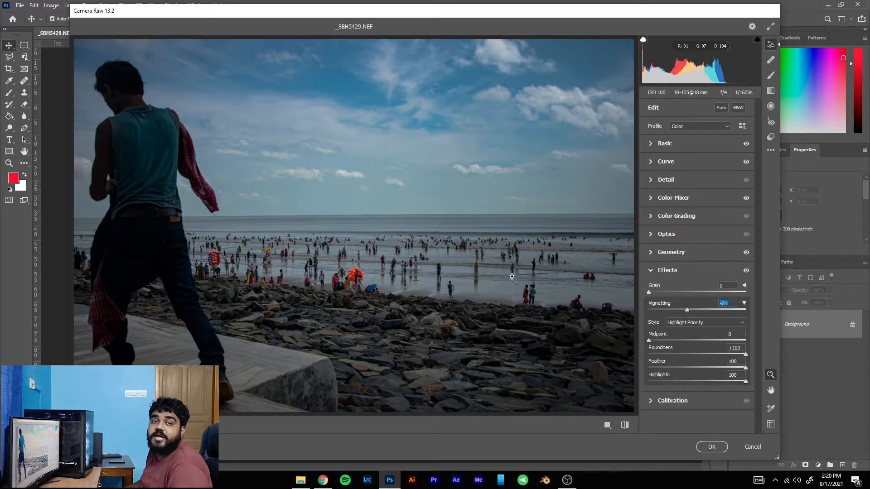
text(0)
scroll(475, 283, down, 3)
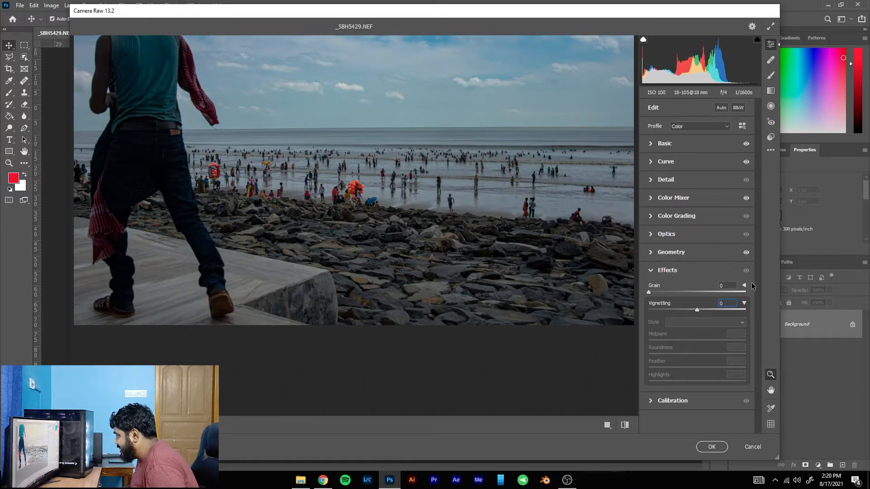
click(651, 271)
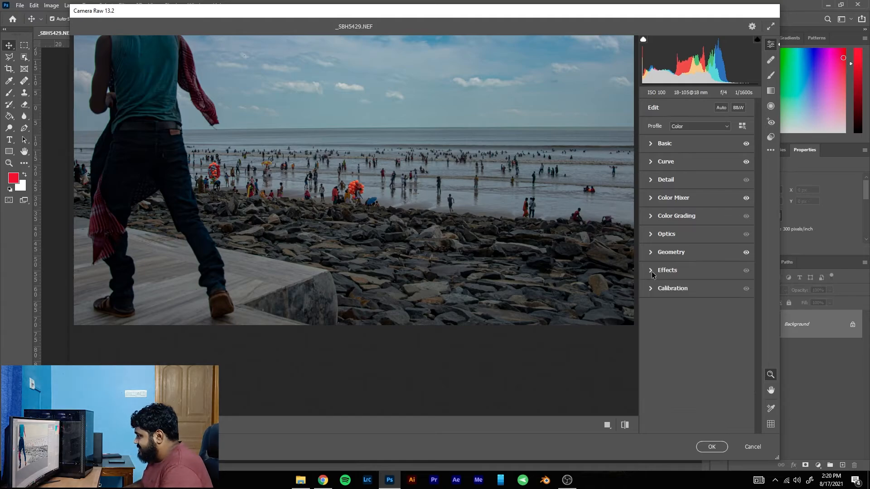
Step: In Calibration, set Red Primary Hue to +23 and Saturation to -7, and Green Primary Hue to -29 and Saturation to +17
click(651, 288)
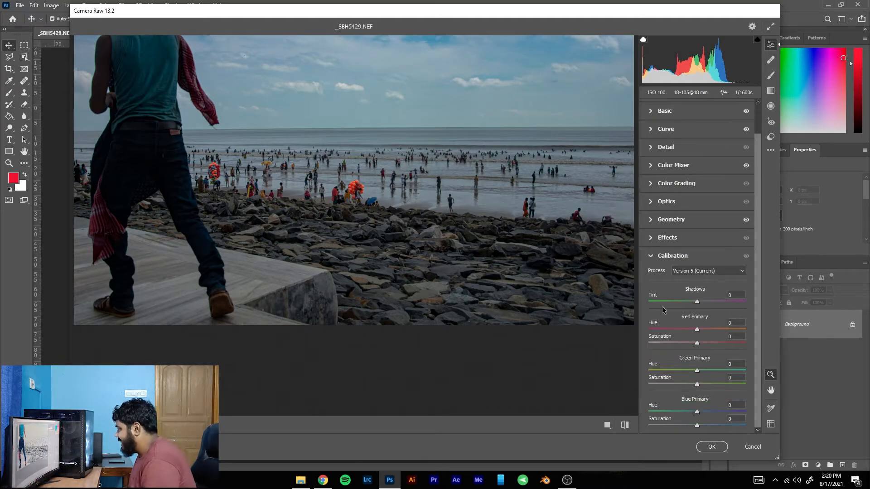
scroll(414, 256, up, 5)
scroll(440, 259, down, 1)
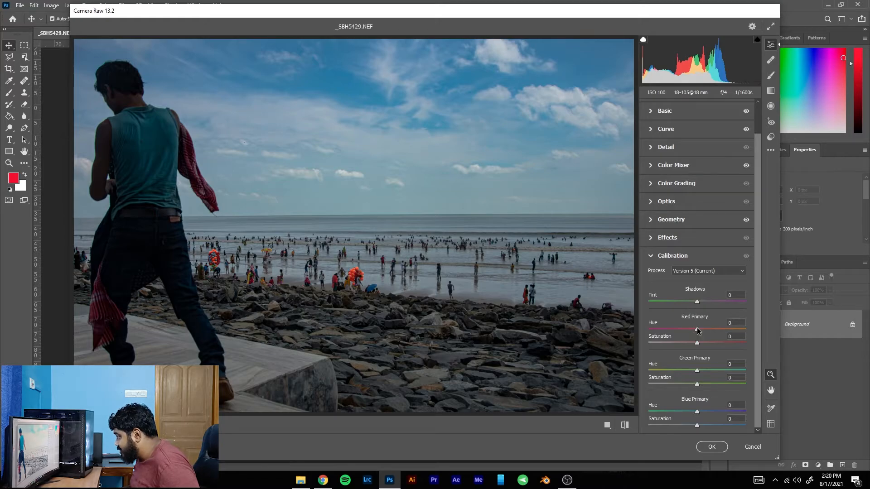
drag(672, 336, 692, 344)
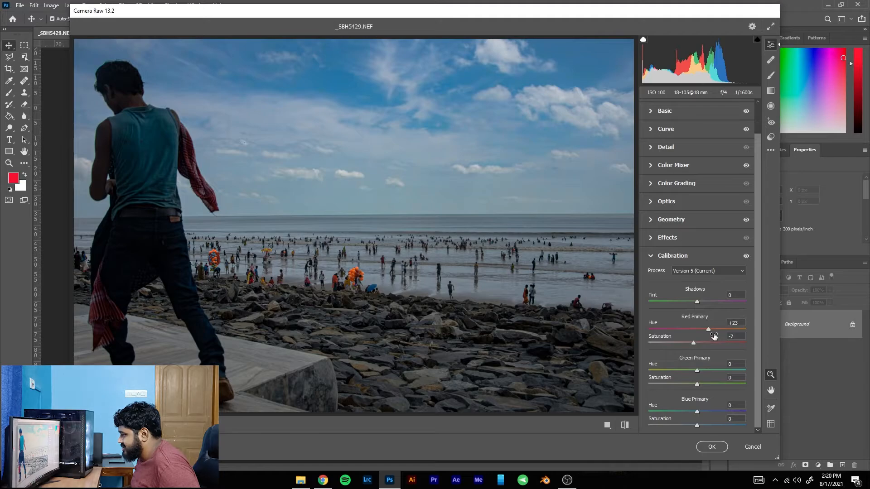
mouse_move(698, 371)
mouse_down()
mouse_move(675, 372)
mouse_move(726, 385)
mouse_move(704, 384)
mouse_up()
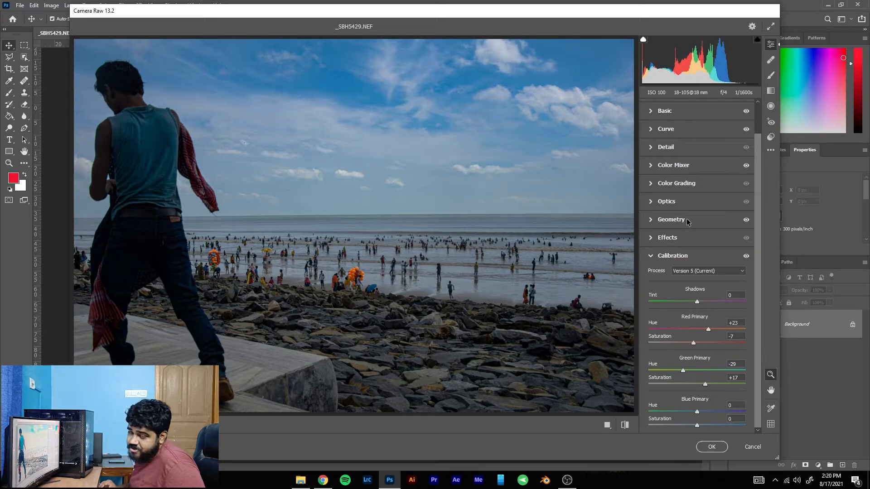
Step: Undo all the Red and Green Primary calibration changes and collapse the Calibration settings
key(ctrl+z)
key(ctrl+z)
key(ctrl+z)
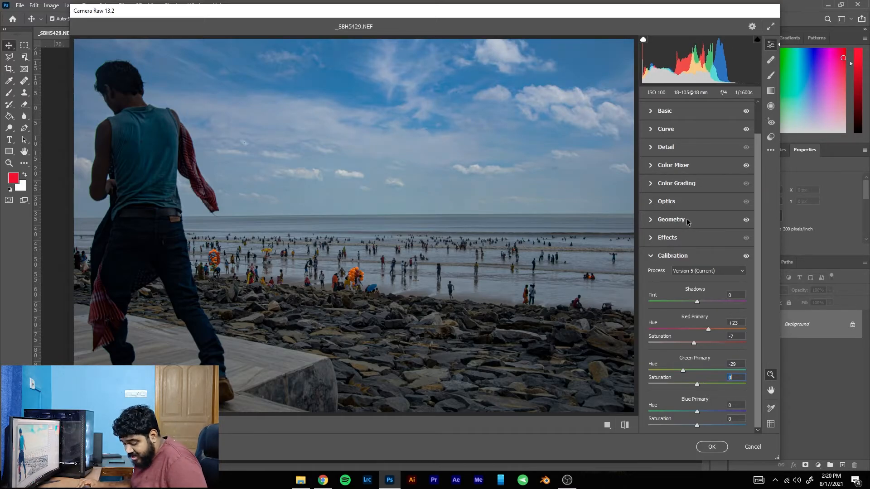
key(ctrl+z)
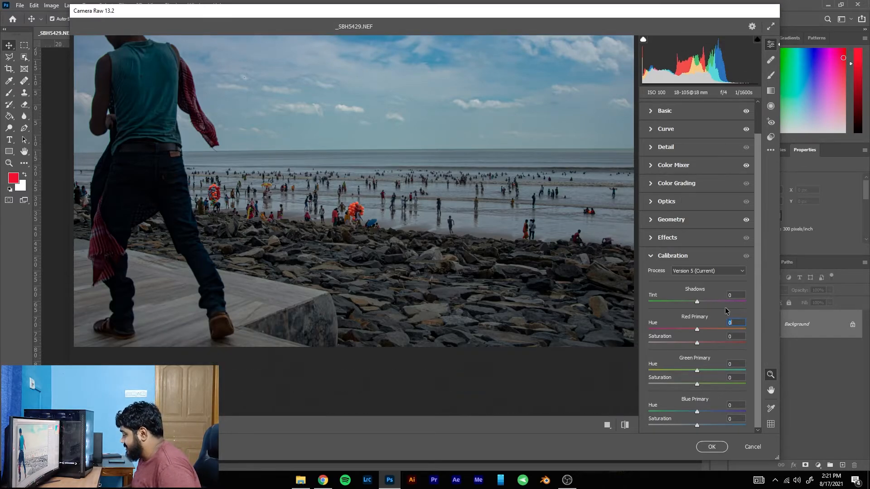
scroll(678, 336, up, 1)
click(675, 290)
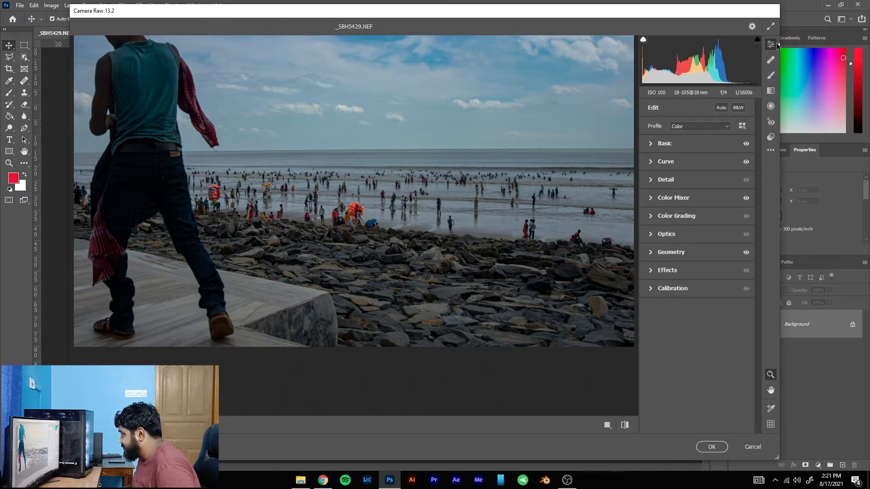
Step: Switch to the Heal tool, set its Size to 34, and fit the whole photo in the view
click(771, 66)
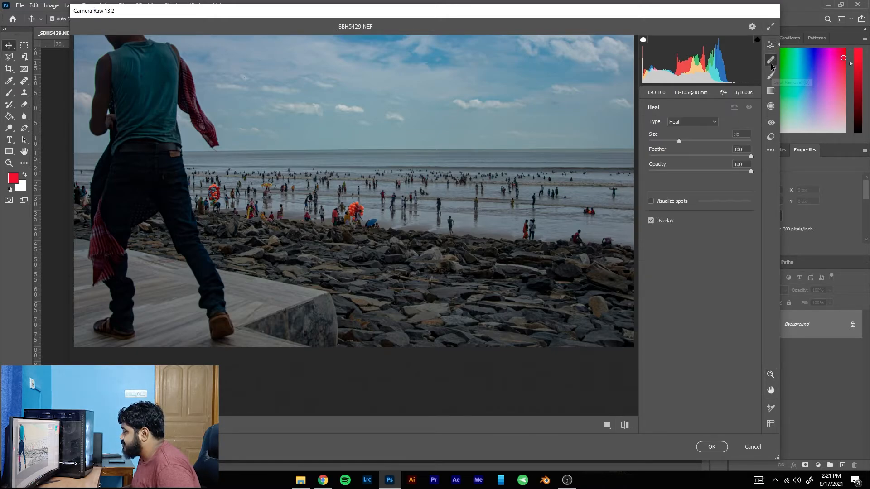
scroll(435, 174, up, 3)
scroll(414, 219, down, 3)
scroll(412, 244, up, 2)
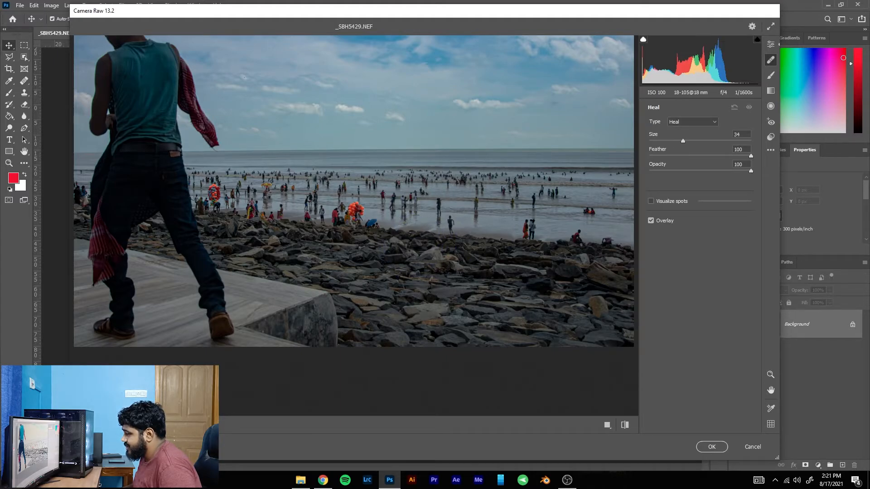
click(145, 425)
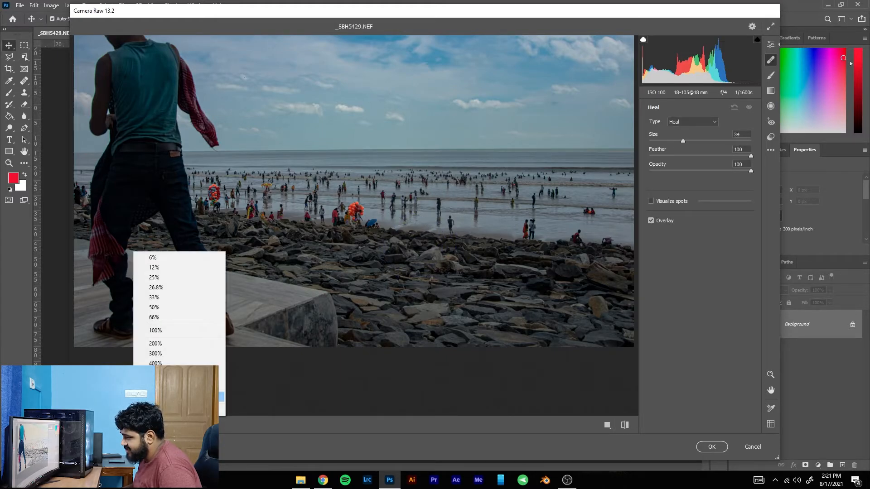
click(219, 395)
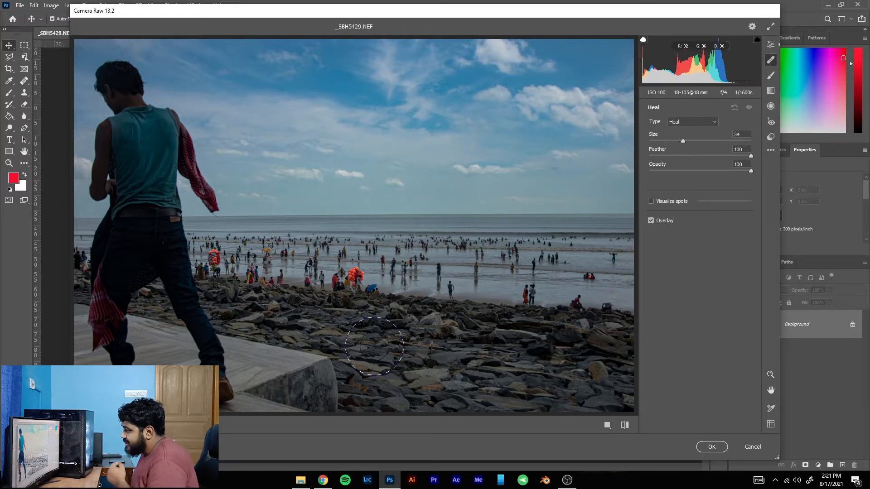
Step: Try several smaller sizes for the healing brush and settle on a Size of 9
key(bracketleft)
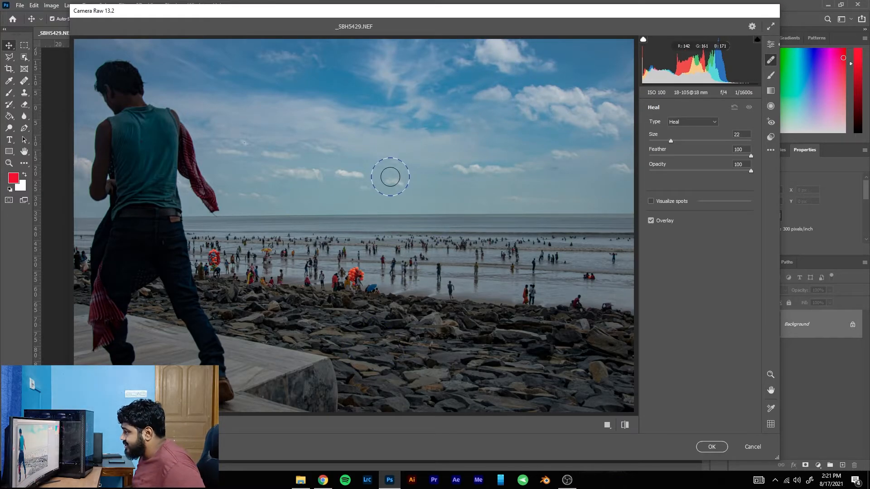
key(bracketleft)
key(bracketleft)
key(bracketleft)
key(bracketleft)
key(bracketleft)
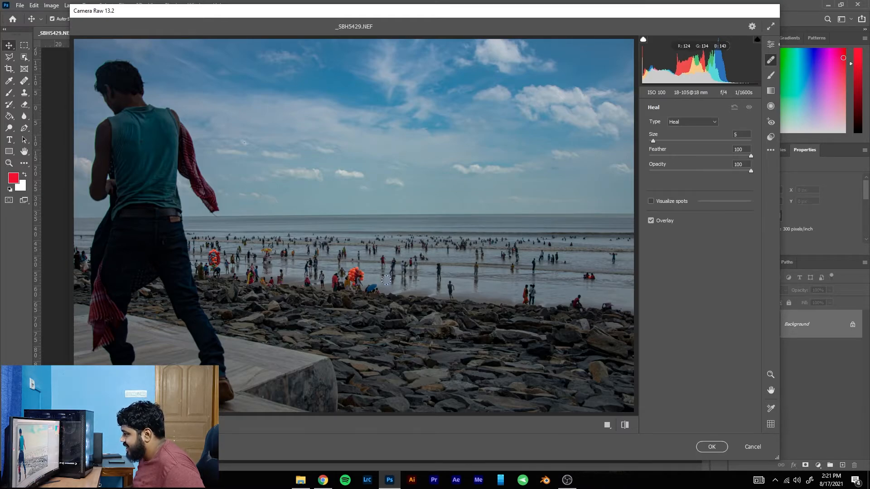
key(bracketright)
key(bracketright)
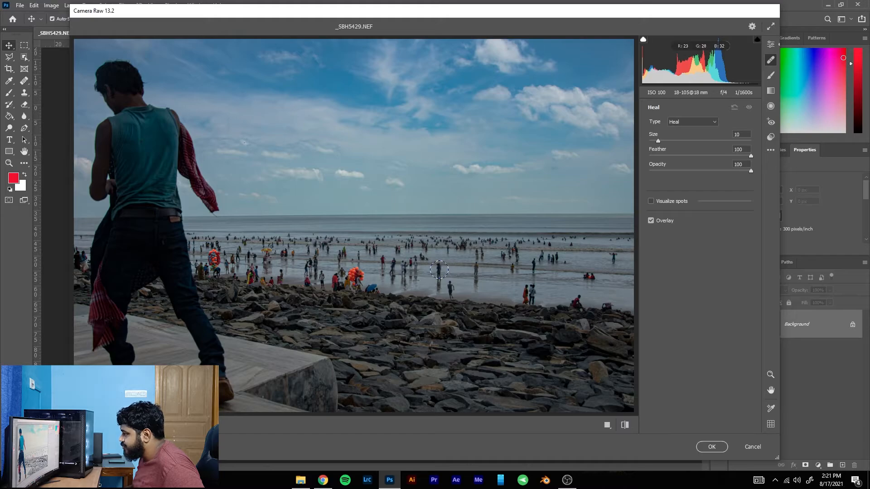
key(bracketleft)
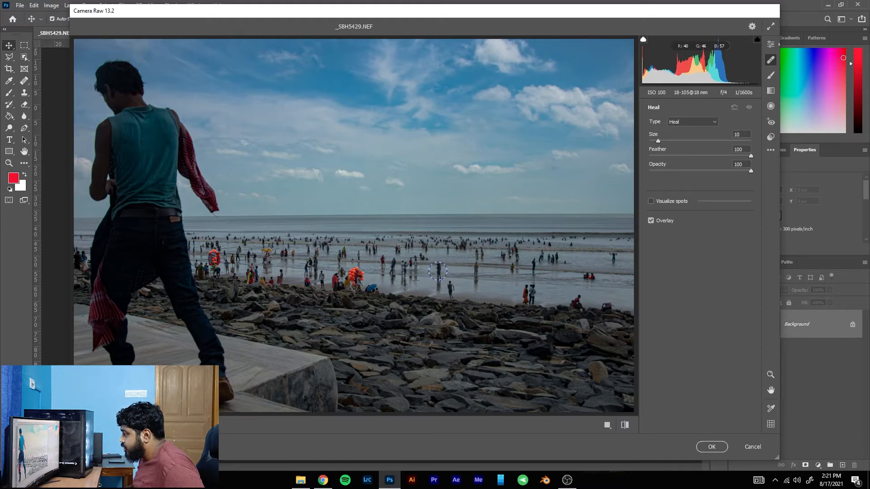
Step: Try healing away the figures standing in the shallow water in the middle of the beach
click(437, 272)
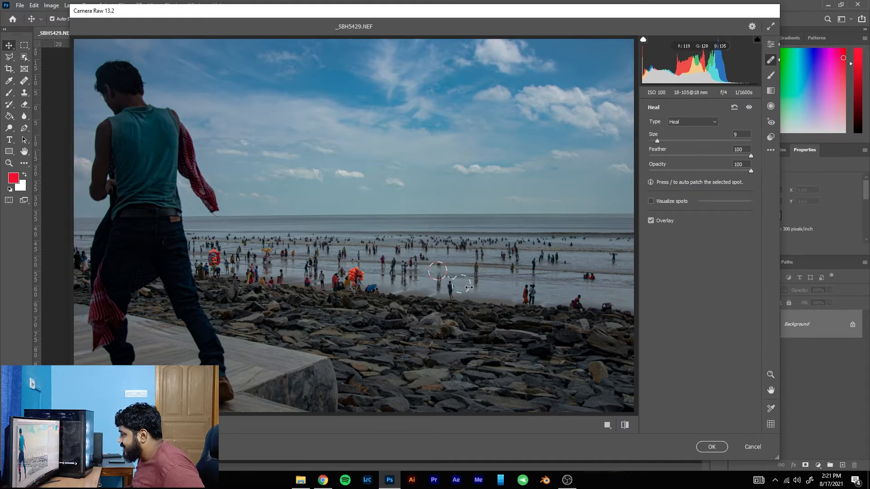
drag(469, 288, 474, 290)
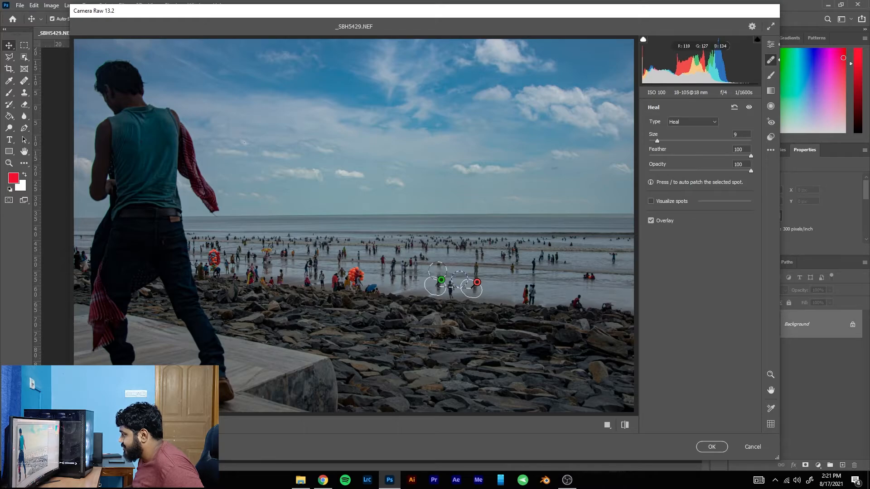
mouse_move(473, 263)
mouse_down()
mouse_move(432, 253)
mouse_move(453, 263)
mouse_up()
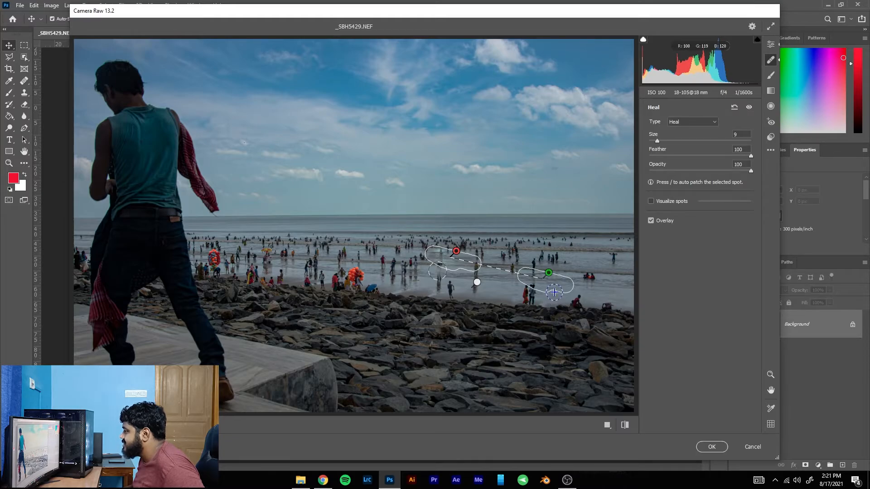
Step: Delete the existing heal spots and heal the small group in the water near the photo's right edge, shifting the healed area slightly
key(Delete)
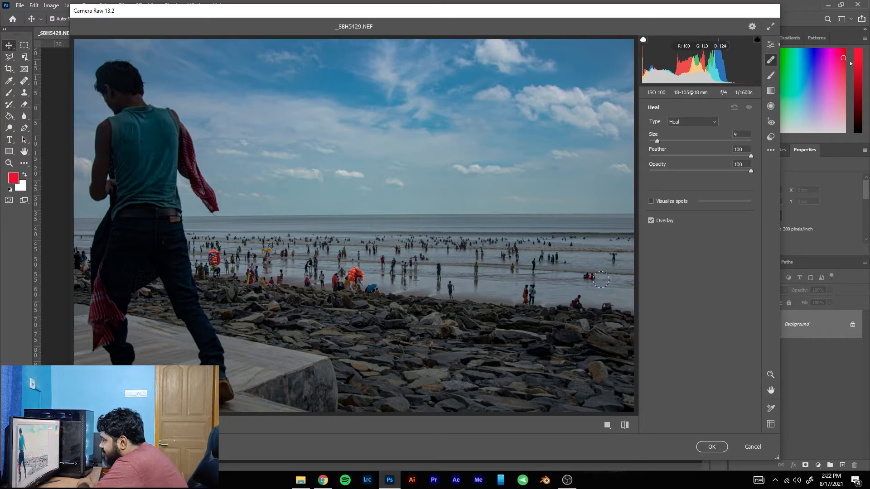
drag(588, 275, 567, 292)
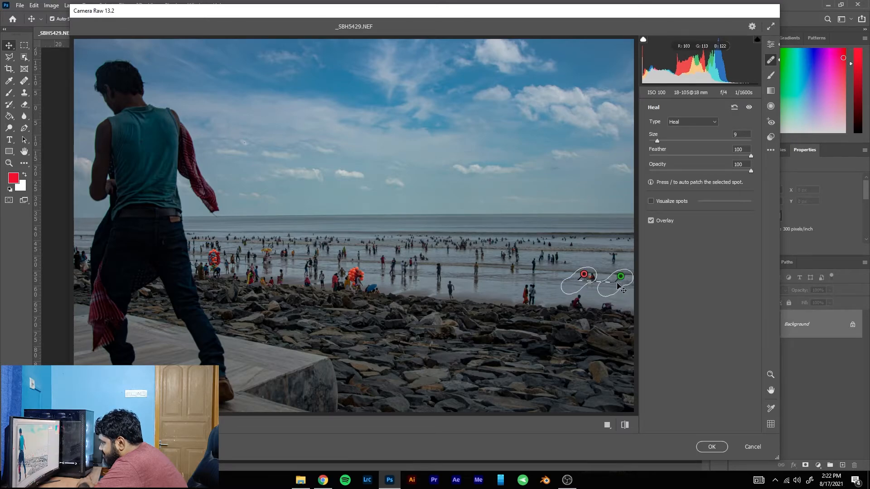
mouse_move(584, 284)
mouse_down()
mouse_move(595, 278)
mouse_move(586, 282)
mouse_up()
Step: Set the Heal Size to 38, and try the spot's Opacity at 1 before resetting it to 100
drag(657, 140, 687, 142)
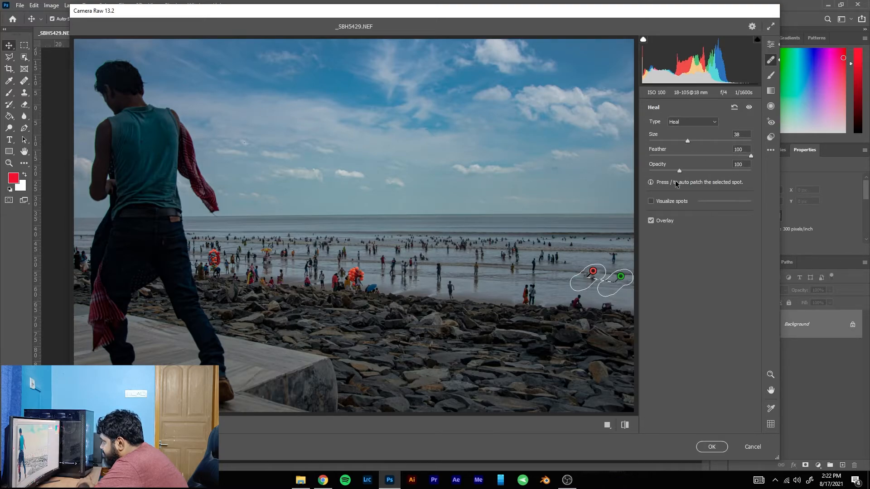
mouse_move(676, 181)
mouse_down()
mouse_move(706, 180)
mouse_move(489, 180)
mouse_up()
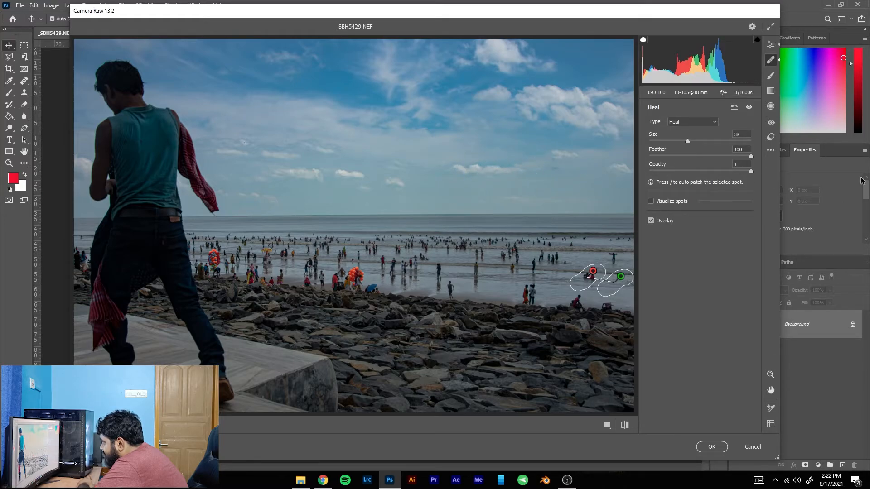
double_click(651, 170)
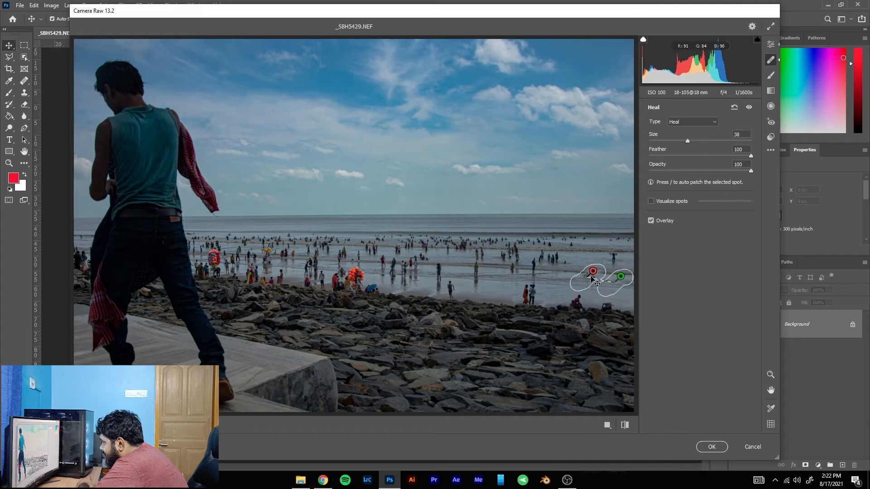
Step: Move the heal spot's source slightly, auto patch the selected spot, and reset all healing
drag(605, 297, 606, 302)
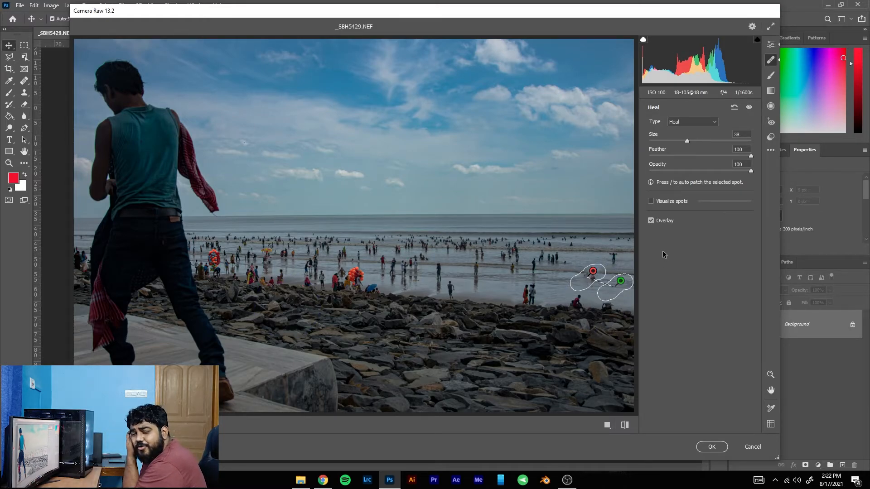
key(slash)
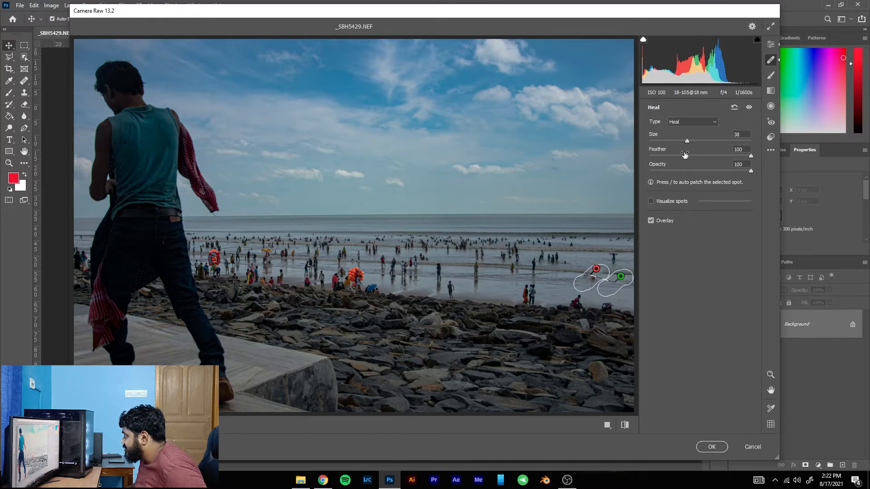
click(734, 107)
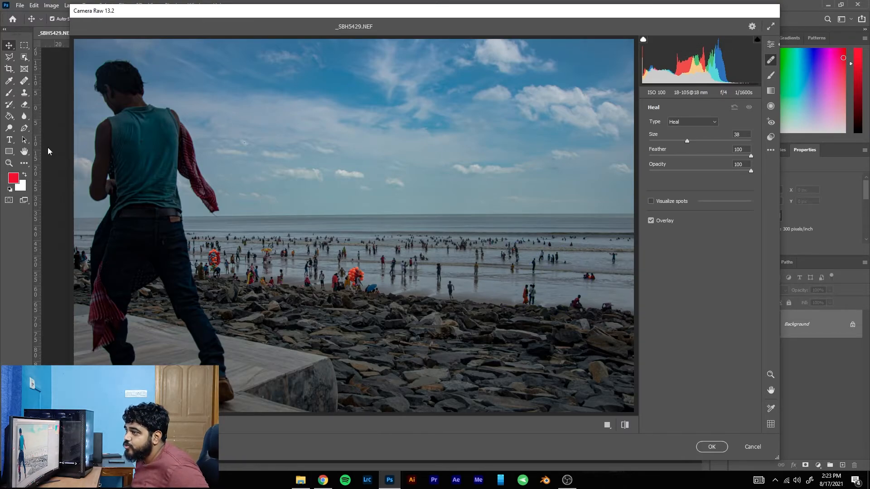
Step: Switch to the adjustment Brush, shrink its Size to 1, and enlarge it to 9
click(770, 76)
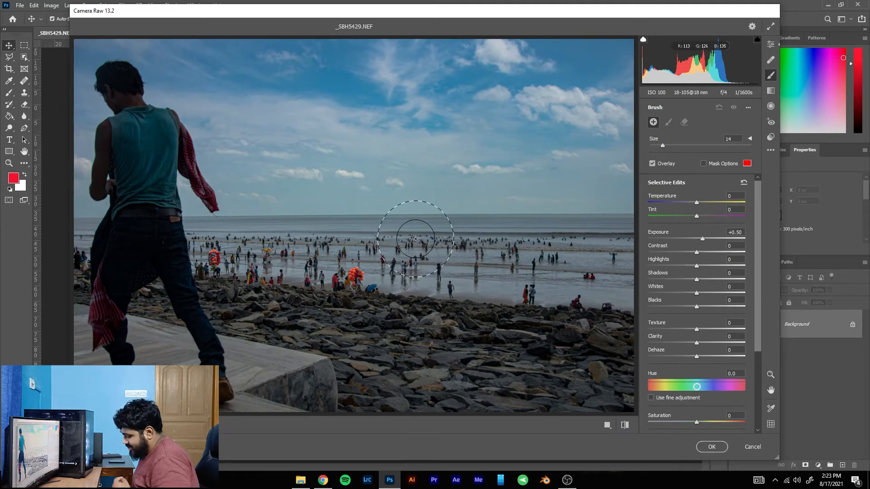
key(bracketleft)
key(bracketleft)
key(bracketleft)
key(bracketleft)
key(bracketleft)
key(bracketleft)
key(bracketleft)
key(bracketleft)
key(bracketleft)
key(bracketleft)
key(bracketleft)
key(bracketleft)
key(bracketleft)
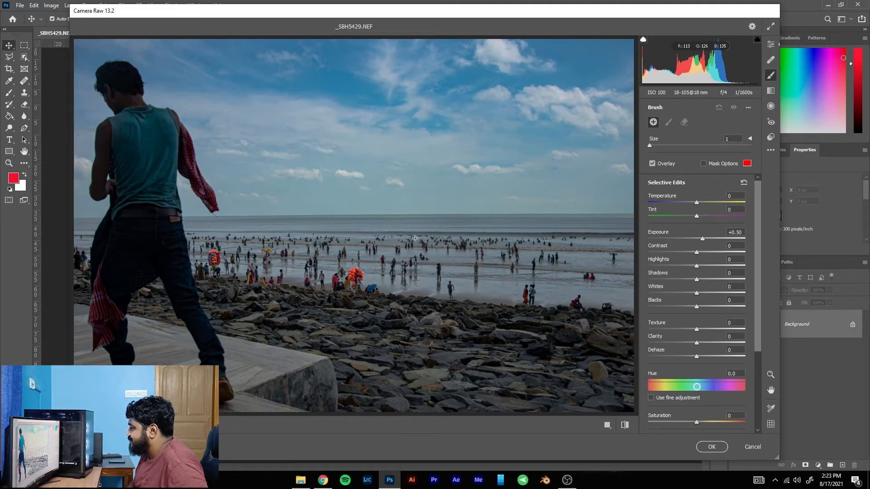
key(bracketright)
key(bracketright)
key(bracketright)
key(bracketright)
key(bracketright)
key(bracketright)
key(bracketright)
key(bracketright)
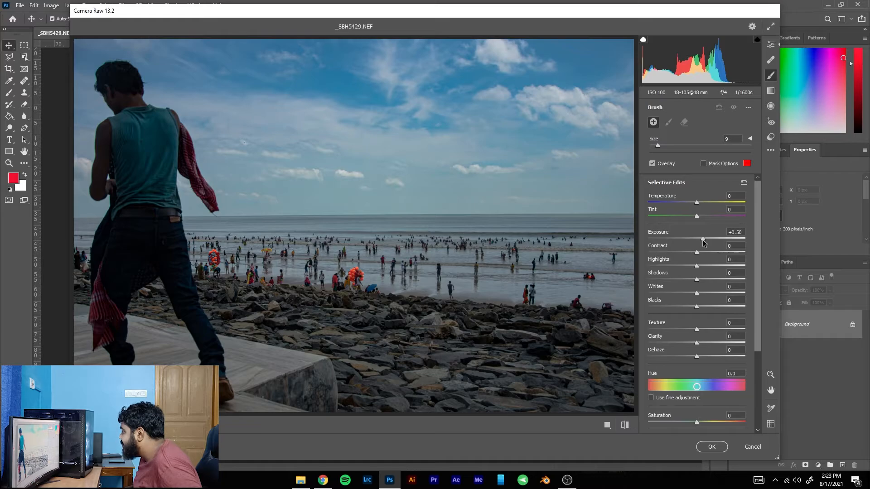
Step: Set the adjustment Brush's Exposure to +1.85 and reduce its Size to 3
drag(703, 238, 718, 239)
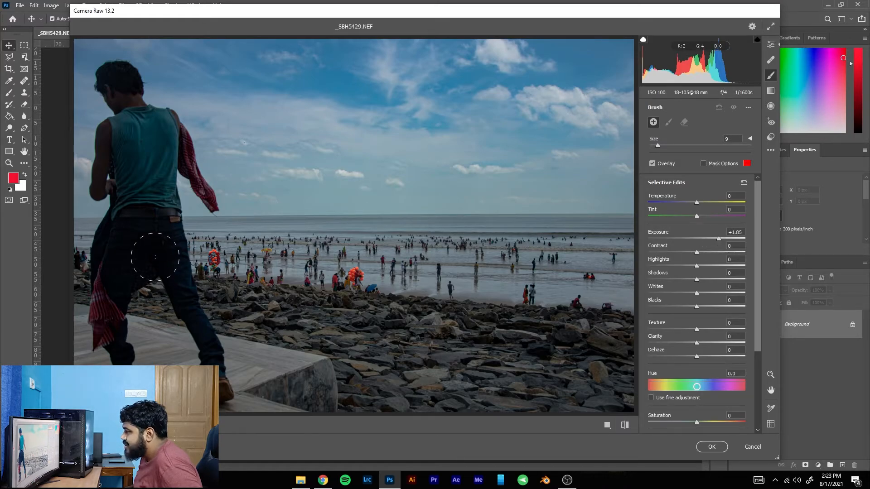
key(bracketleft)
key(bracketleft)
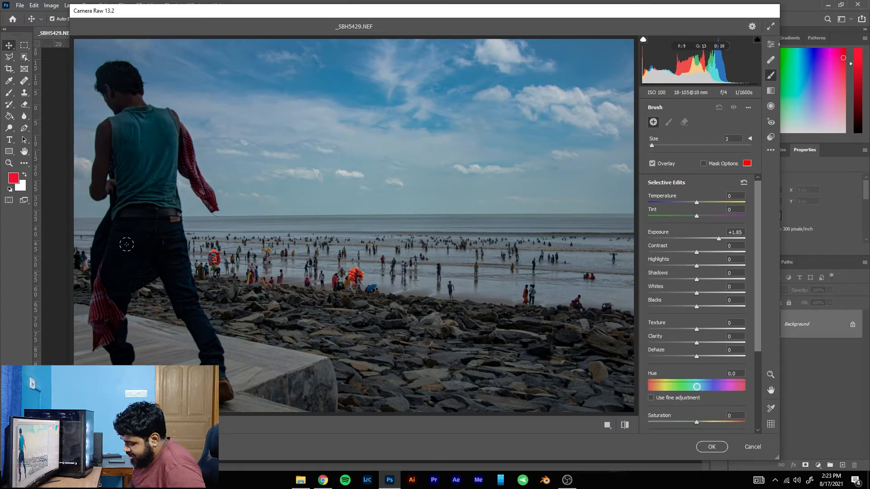
Step: Try brightening the man's trousers and hanging scarf with brush strokes, and undo the strokes
click(116, 249)
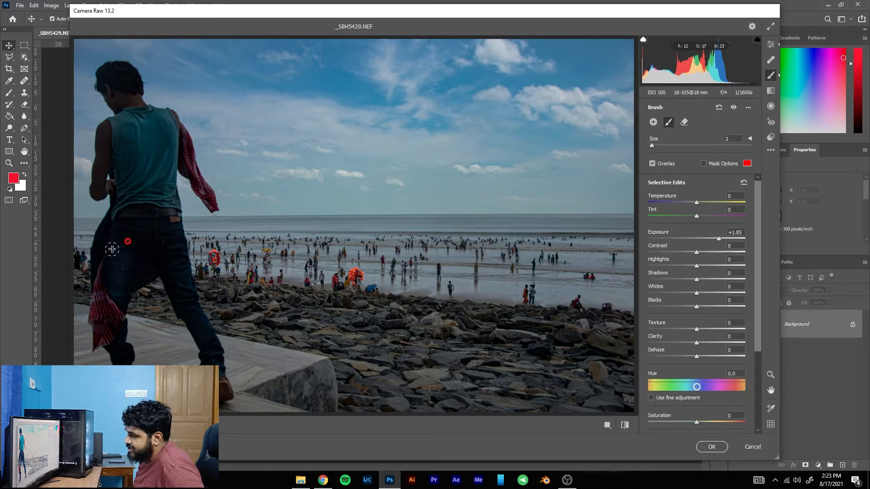
mouse_move(117, 263)
mouse_down()
mouse_move(104, 324)
mouse_move(117, 351)
mouse_move(129, 349)
mouse_move(121, 369)
mouse_up()
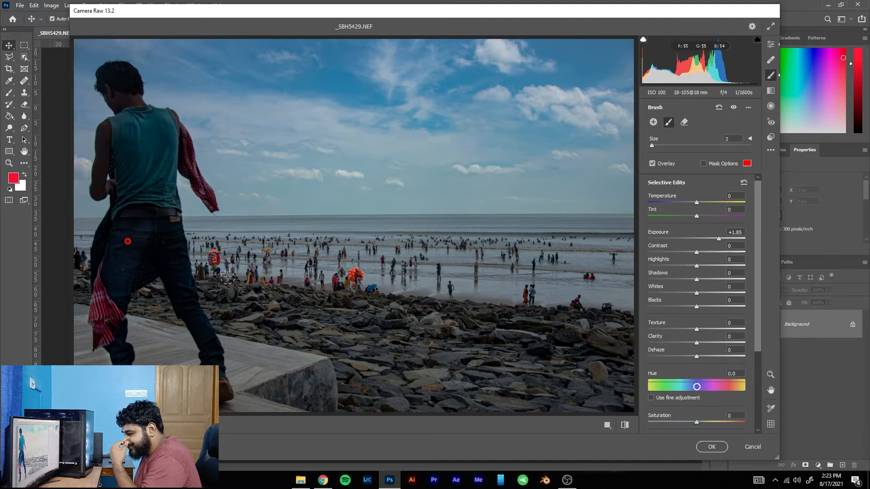
key(z)
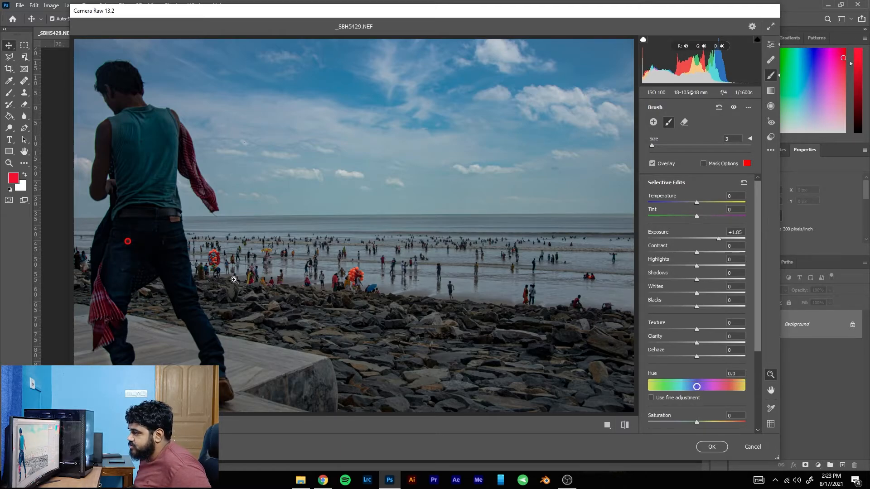
key(ctrl+z)
key(ctrl+z)
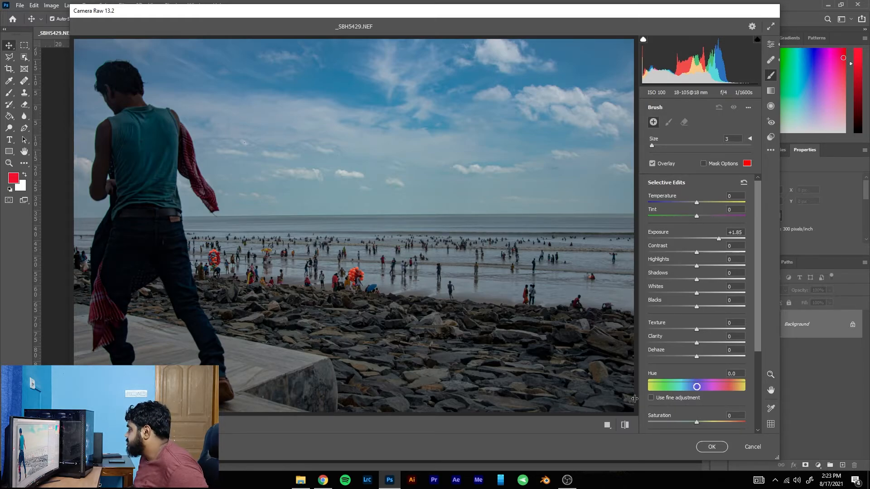
Step: Draw a graduated filter down the sky, then lower its end to just below the horizon and its start to mid-sky
click(770, 92)
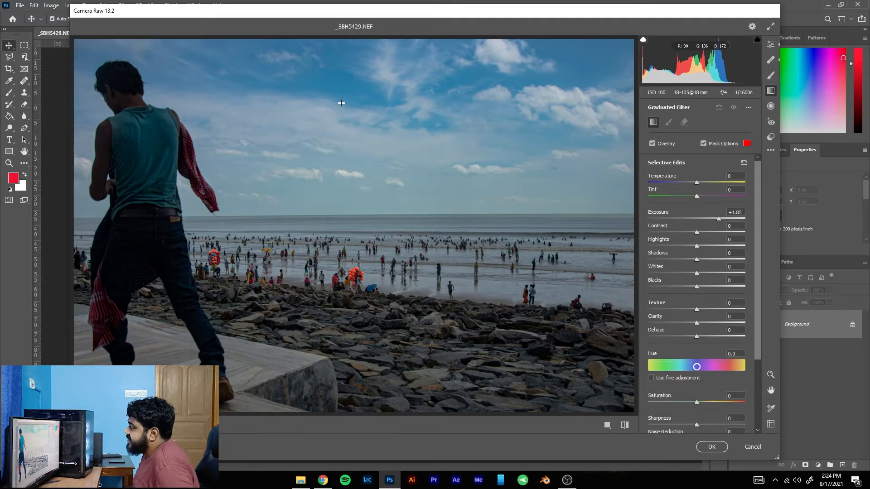
drag(349, 65, 347, 200)
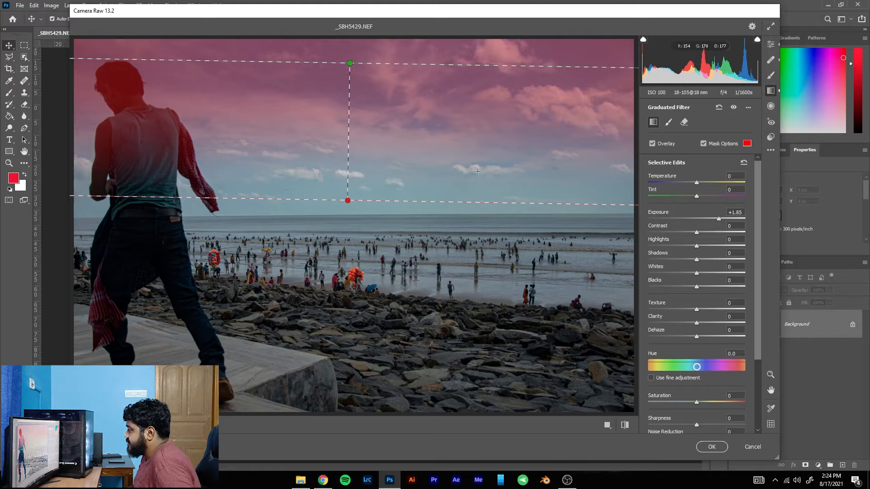
drag(351, 71, 350, 91)
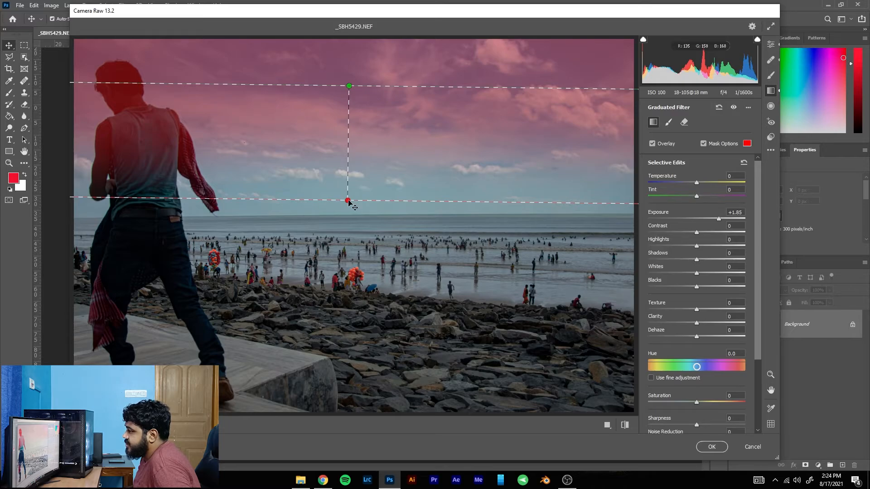
drag(348, 201, 347, 235)
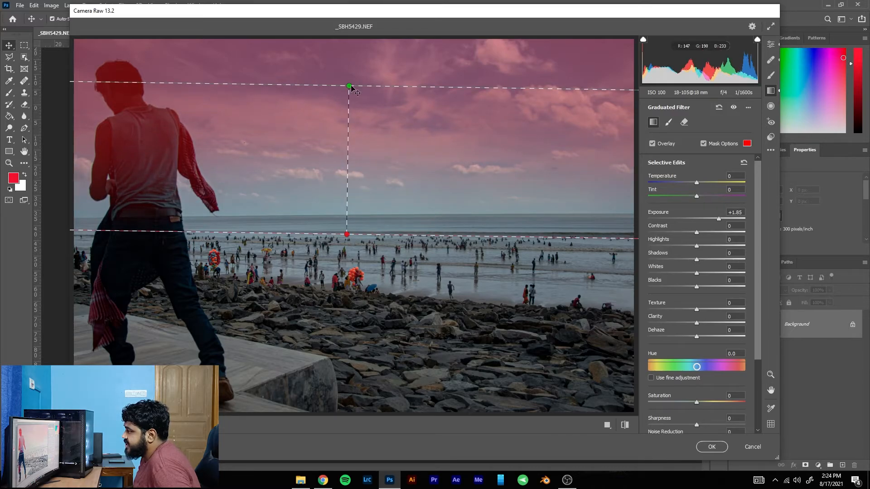
drag(352, 86, 350, 133)
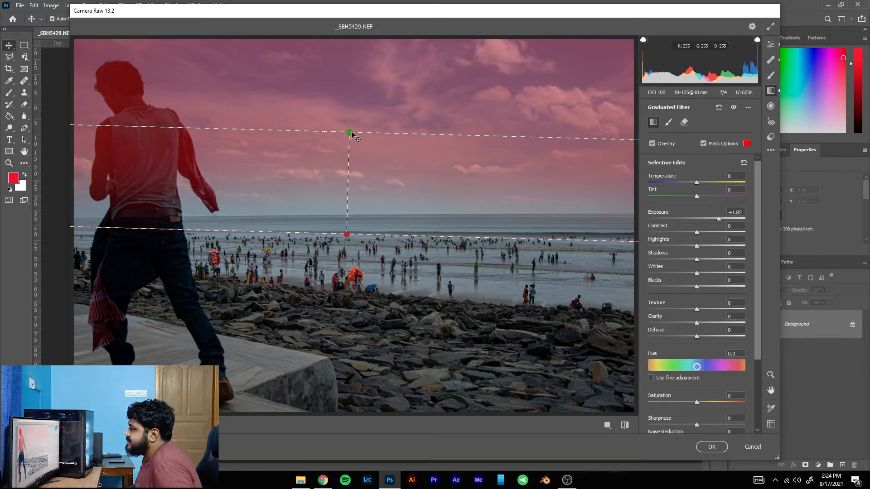
Step: Turn off the graduated filter's mask display and set its Exposure to -0.35
click(704, 143)
click(703, 143)
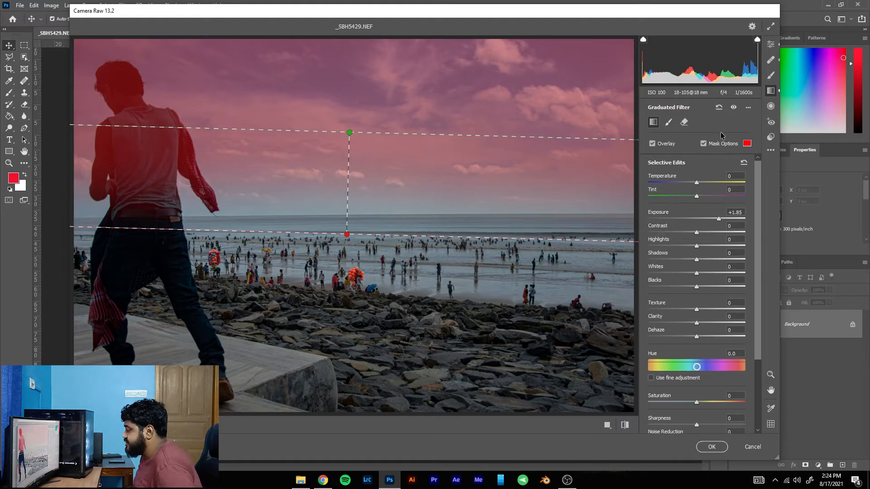
click(704, 144)
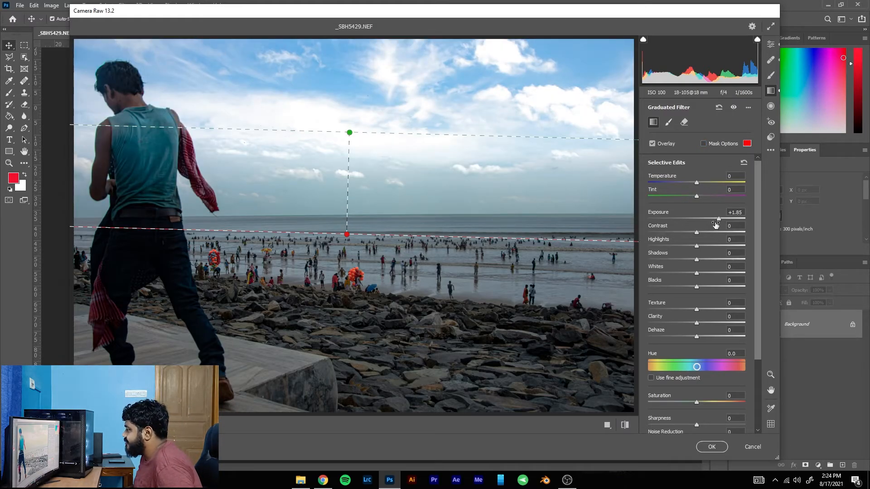
drag(718, 217, 691, 221)
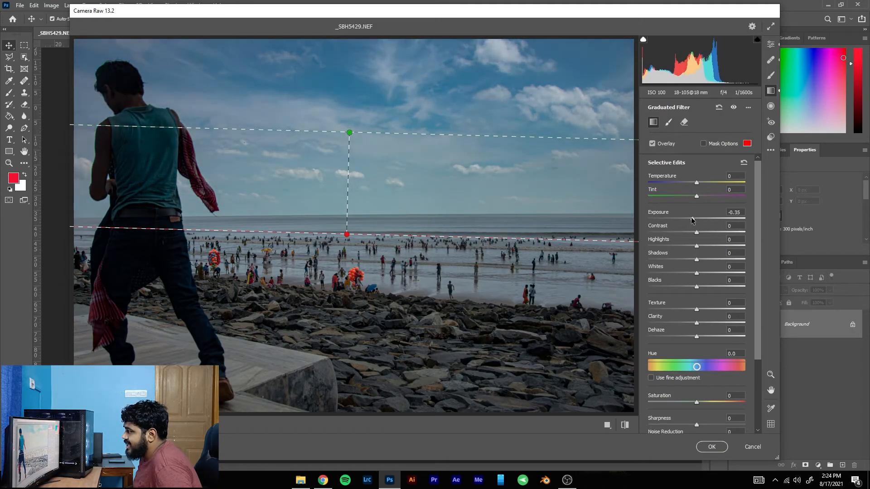
Step: Undo the graduated filter and its adjustments
key(ctrl+z)
key(ctrl+z)
key(ctrl+z)
key(ctrl+z)
key(ctrl+z)
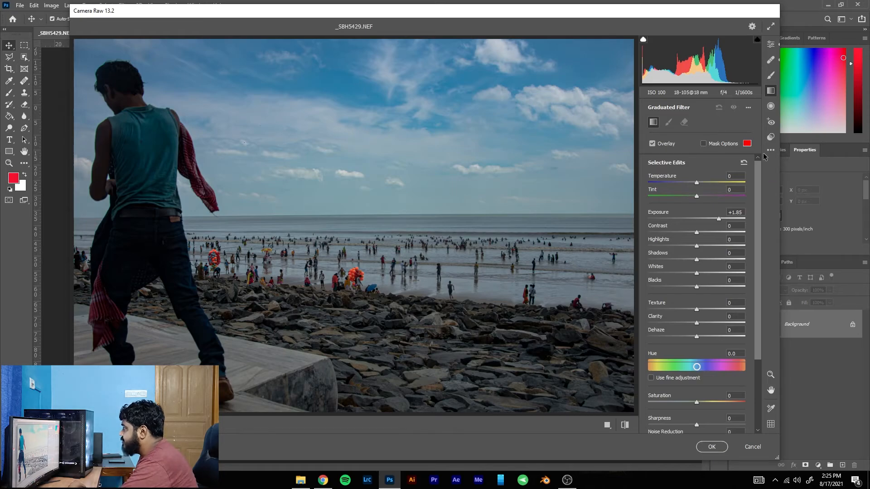
Step: Draw an elliptical radial filter near the man's head and move it onto his torso
click(770, 122)
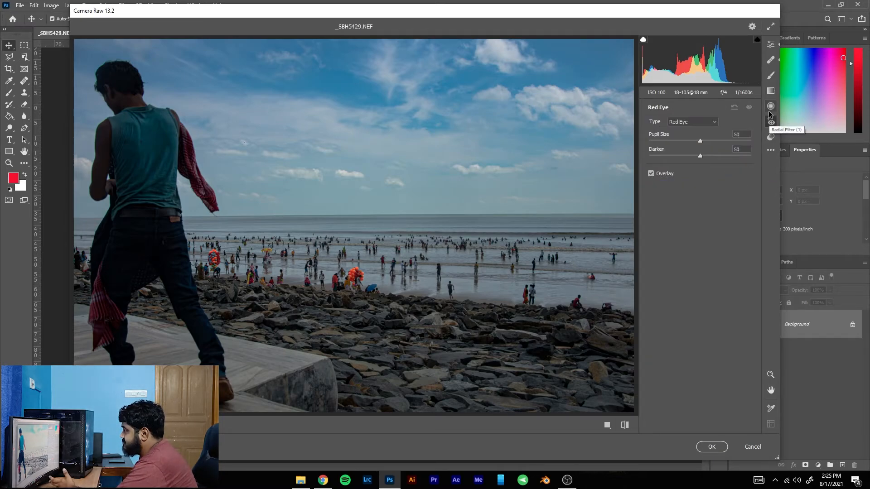
click(770, 108)
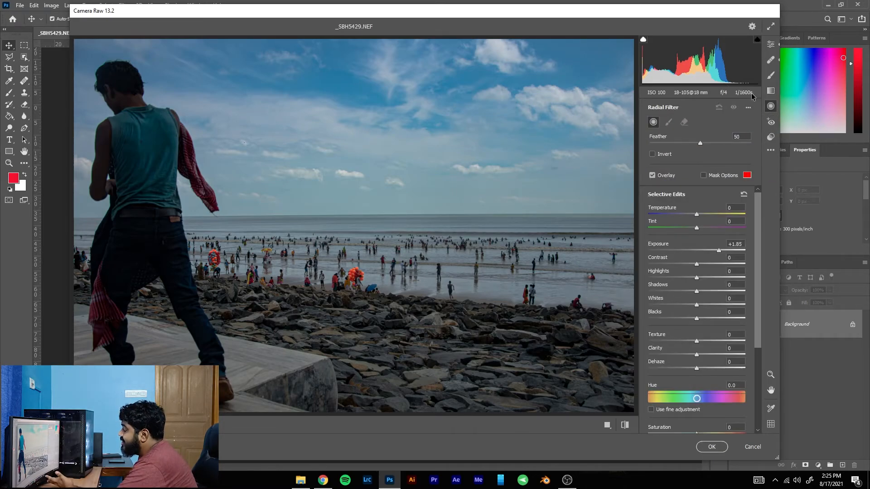
click(770, 90)
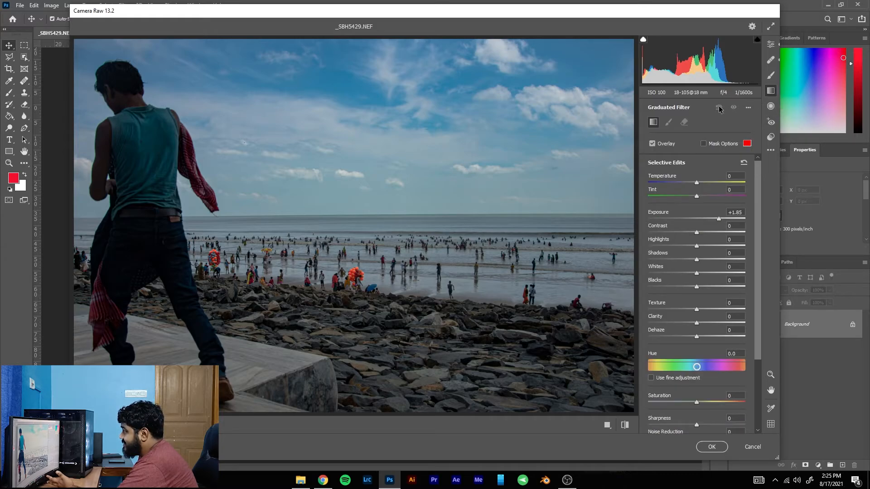
click(770, 106)
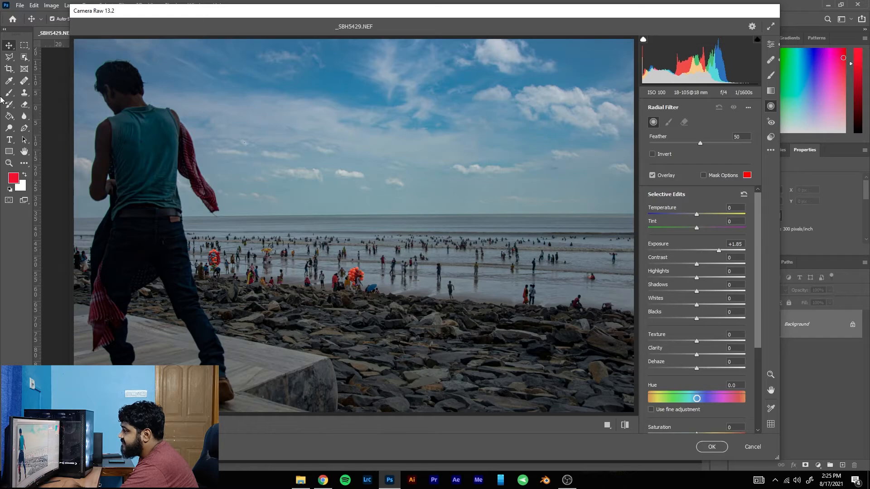
drag(92, 55, 138, 187)
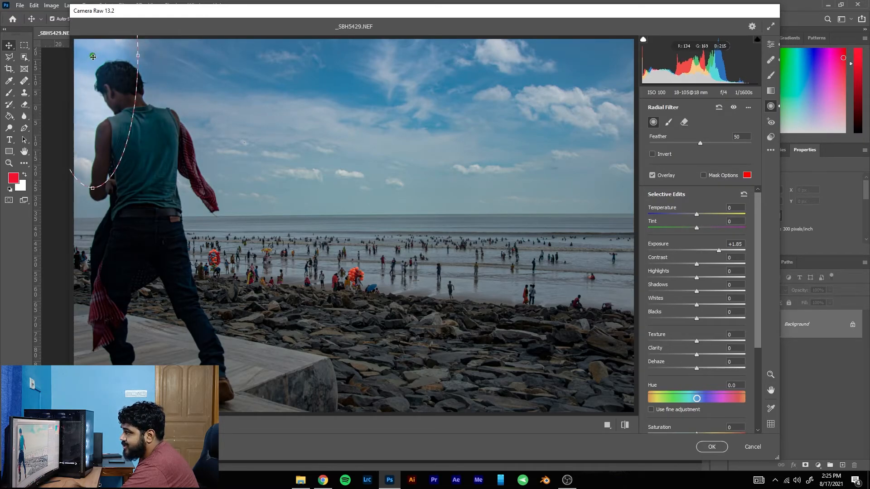
drag(93, 57, 124, 149)
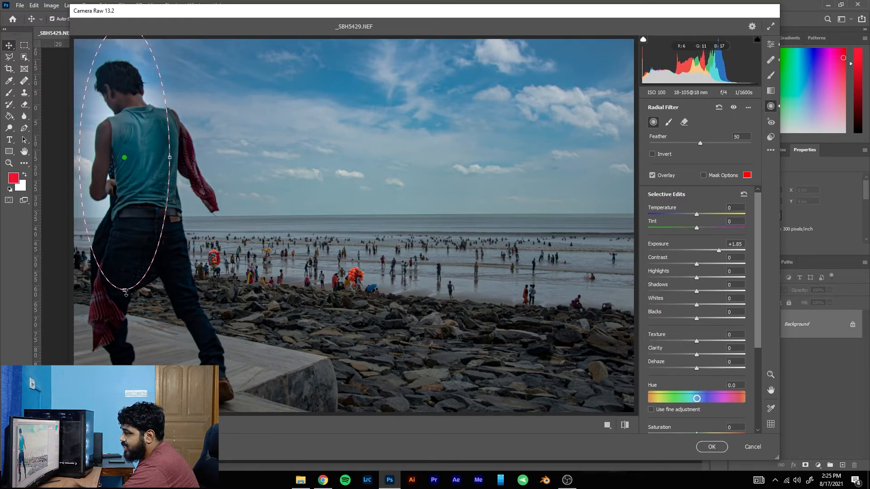
Step: Stretch, tilt and reposition the radial filter so its ellipse covers the man from head to feet
drag(125, 291, 124, 430)
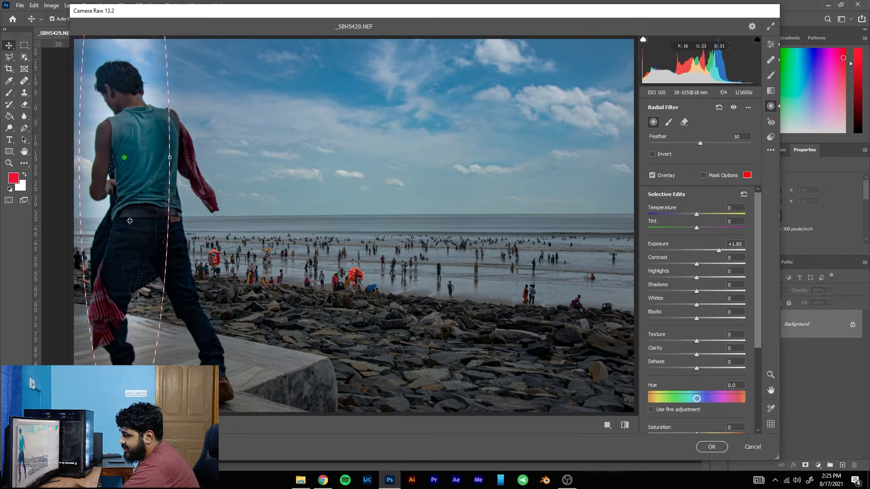
drag(169, 158, 303, 375)
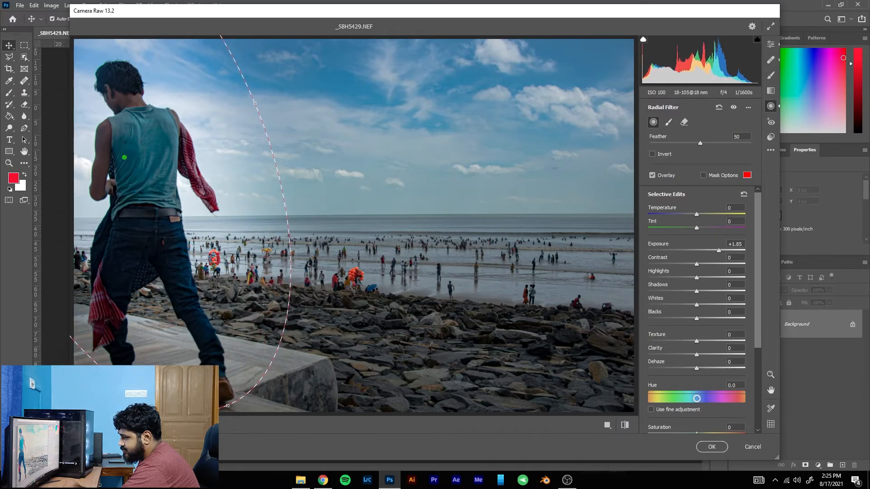
drag(123, 159, 129, 198)
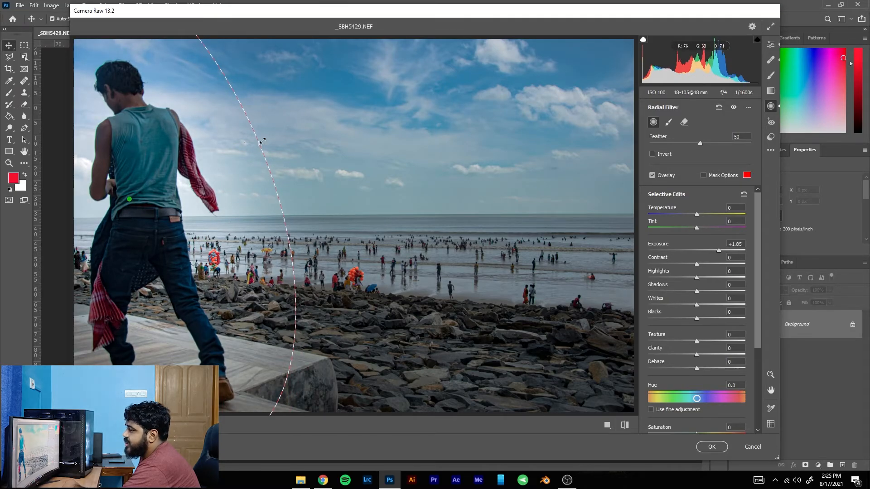
drag(260, 144, 219, 173)
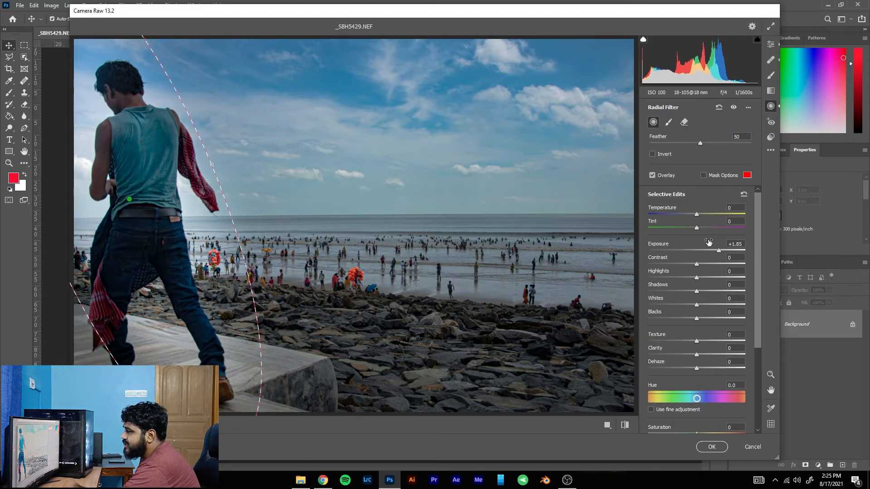
Step: Set the radial filter's Exposure to +0.65 with Contrast at 0, and deselect the filter
drag(719, 250, 707, 251)
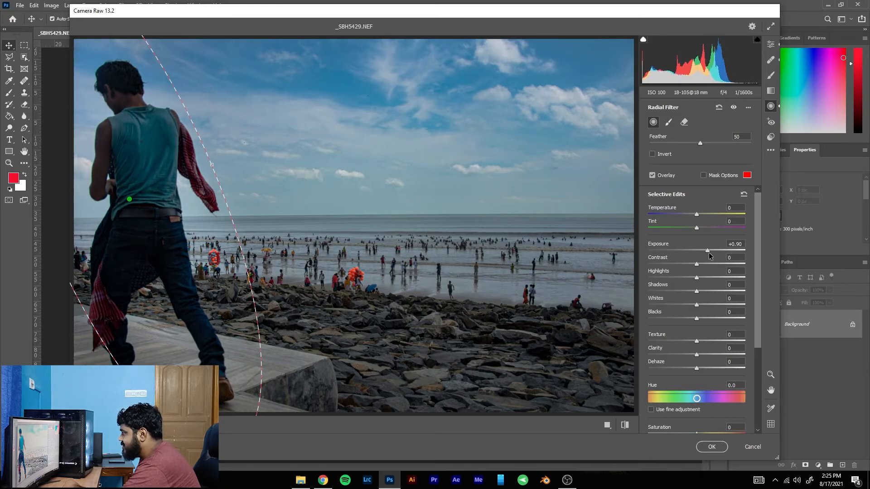
mouse_move(731, 256)
mouse_down()
mouse_move(775, 253)
mouse_move(732, 265)
mouse_up()
text(0)
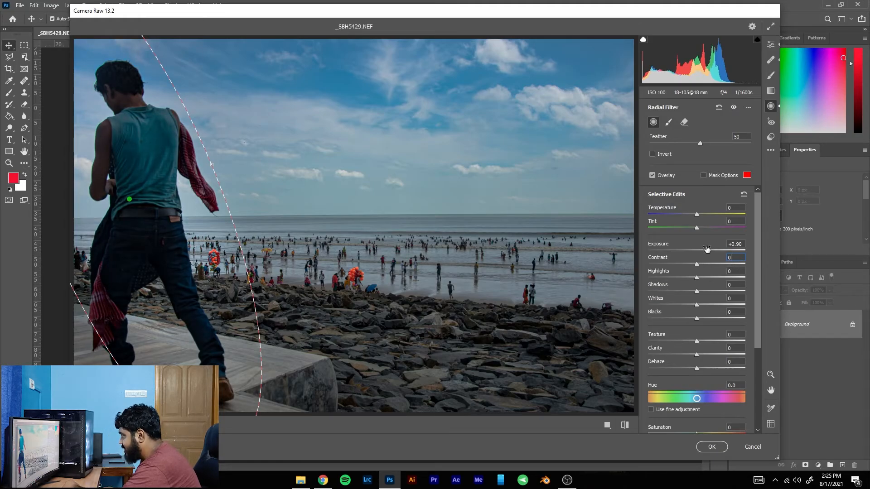
mouse_move(708, 250)
mouse_down()
mouse_move(775, 255)
mouse_move(439, 272)
mouse_move(704, 252)
mouse_up()
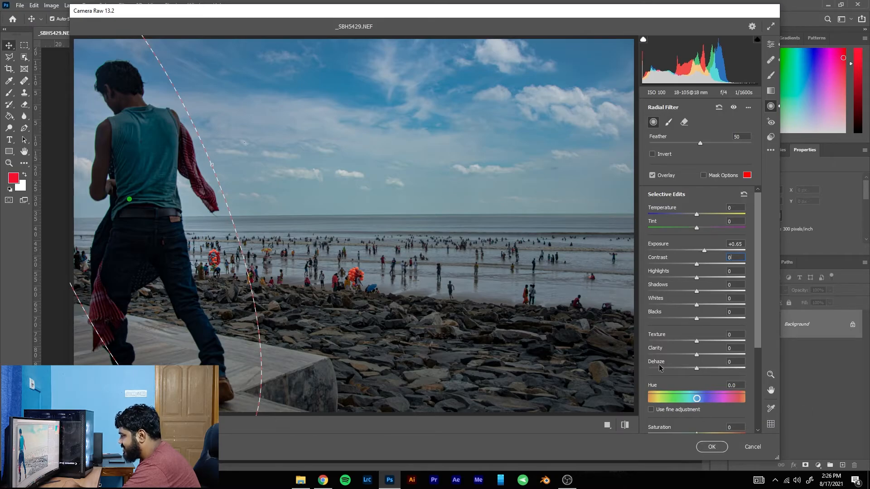
scroll(683, 290, down, 5)
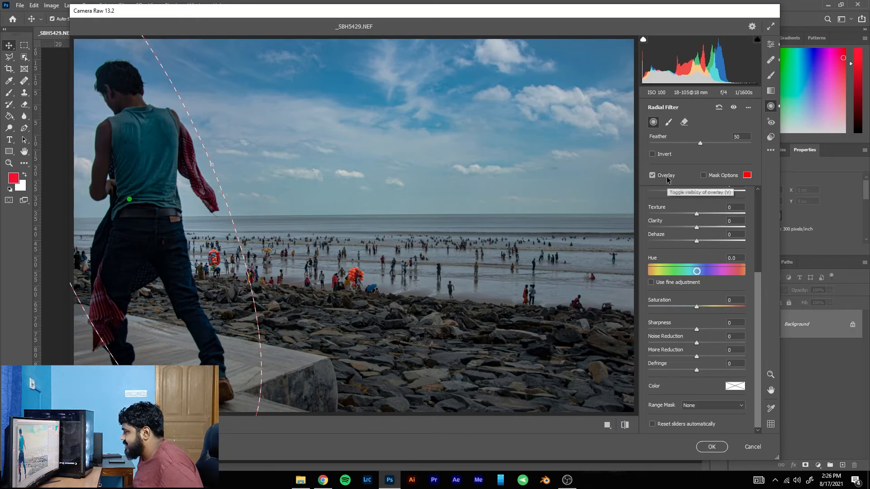
key(Escape)
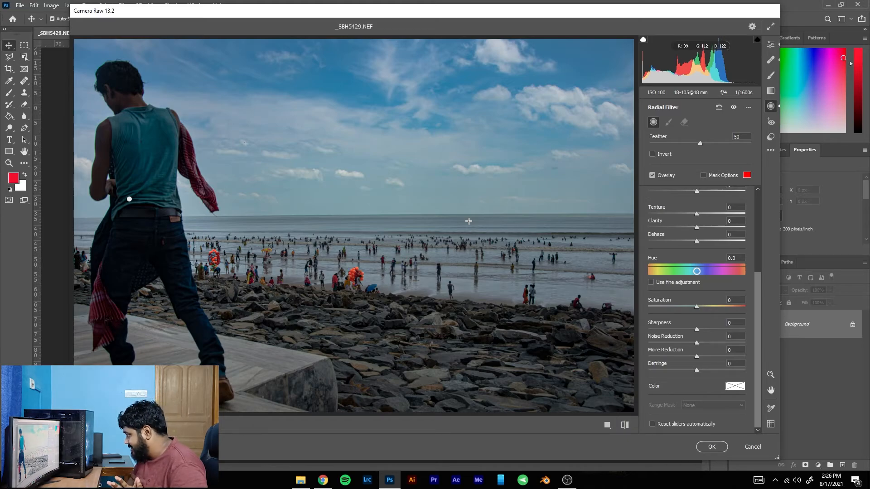
Step: Switch to the Red Eye tool, try the Pet Eye type, and return the type to Red Eye
click(772, 127)
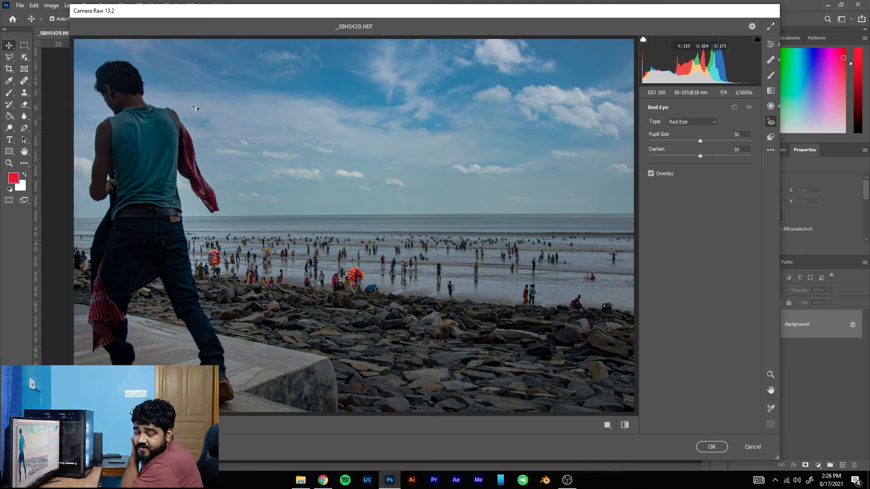
click(697, 122)
click(697, 125)
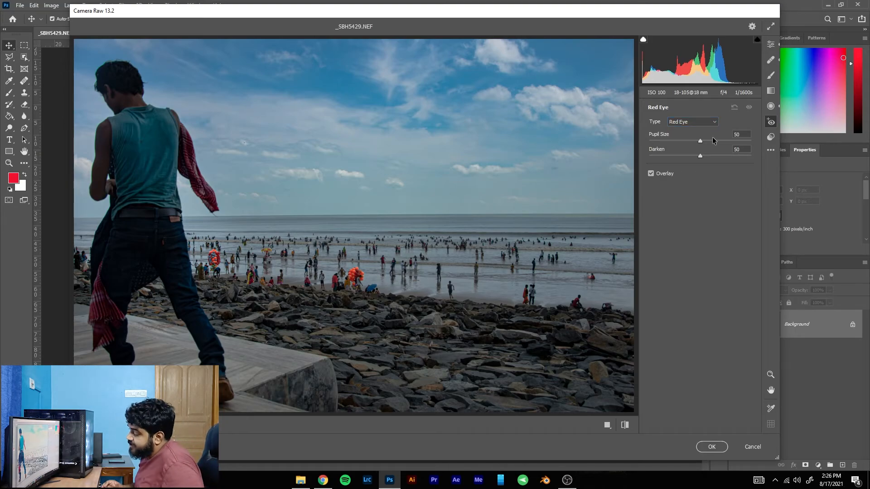
click(680, 123)
click(675, 131)
click(678, 123)
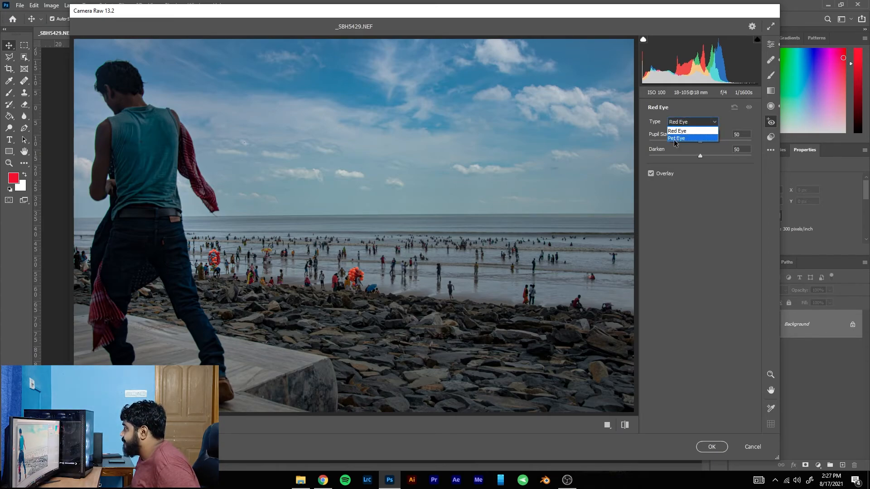
click(676, 138)
click(684, 122)
click(679, 131)
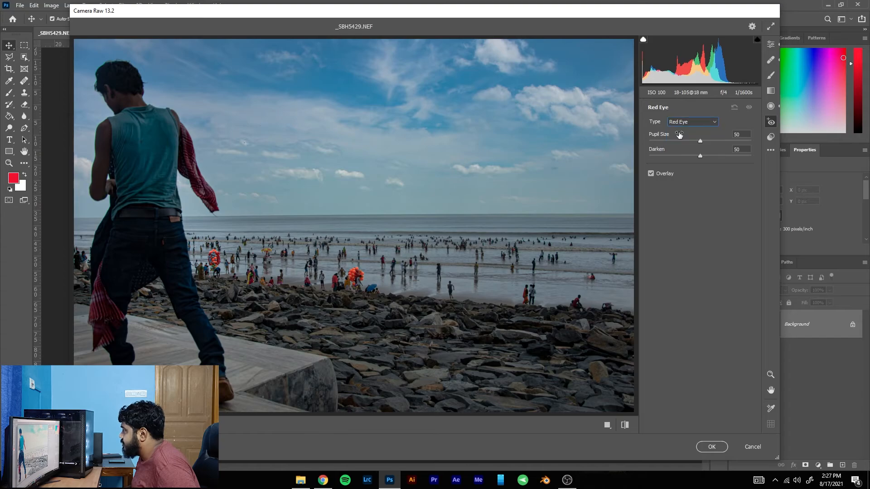
Step: View the Camera Raw presets and apply the Camera Raw edits to the photo
click(771, 137)
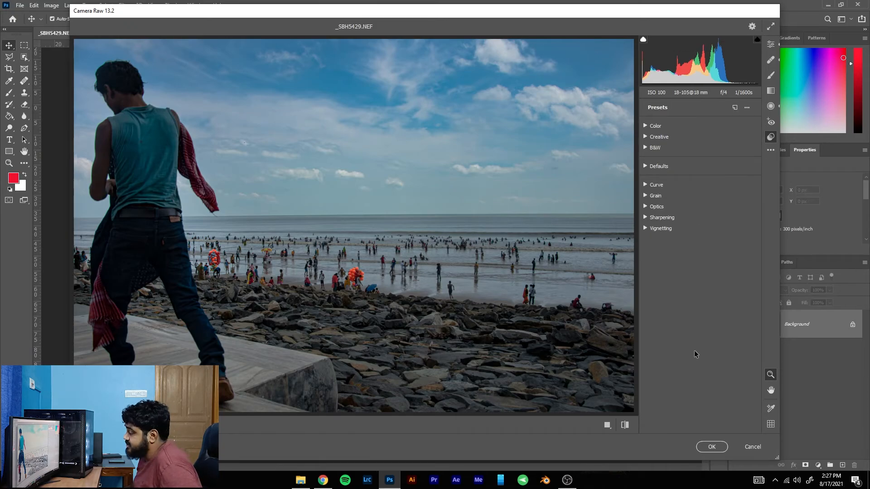
click(712, 446)
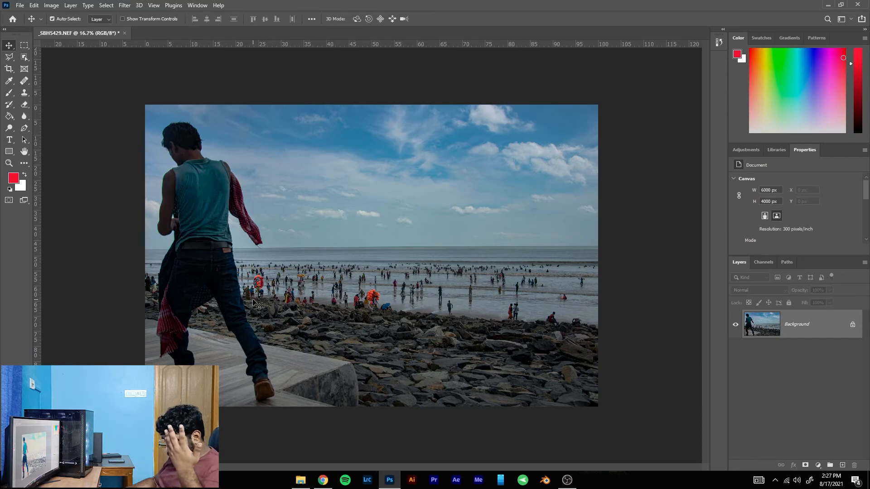
Step: Duplicate the Background layer and convert the duplicate to a smart object
key(ctrl+j)
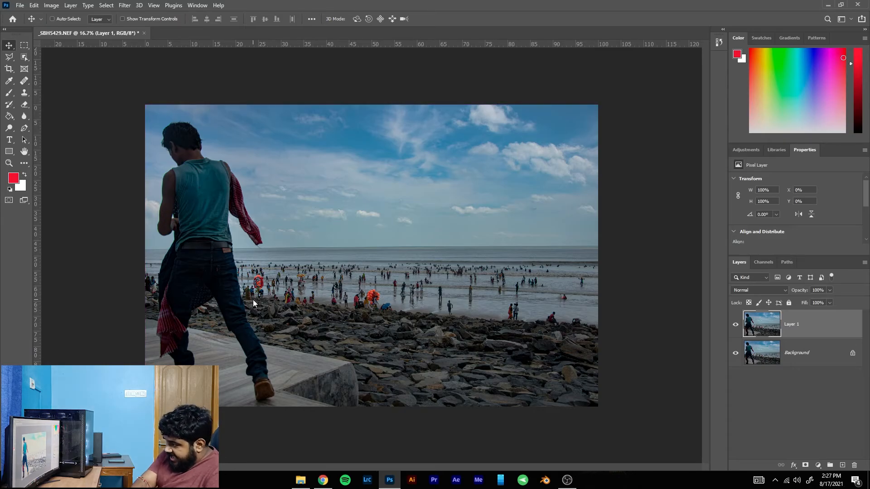
key(ctrl+shift+a)
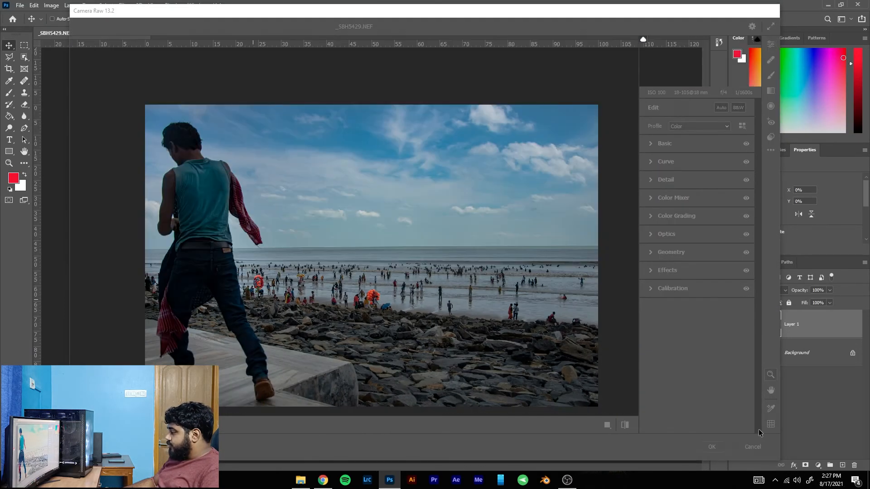
right_click(803, 328)
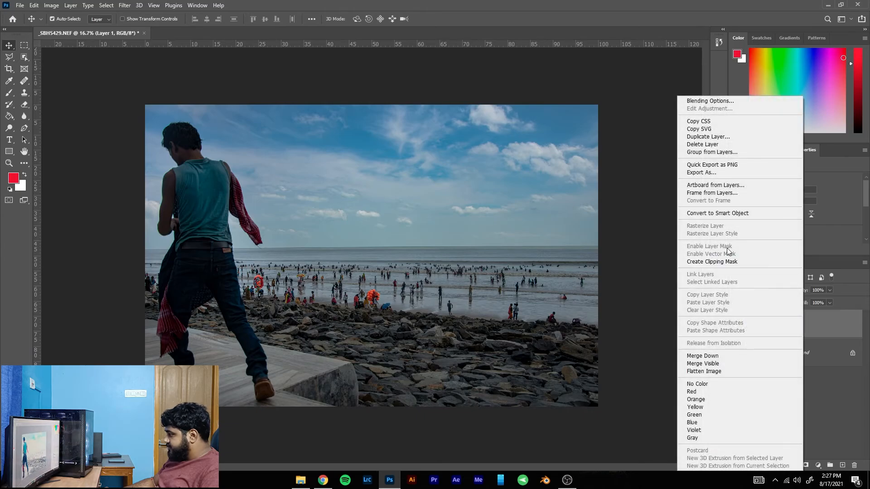
click(717, 213)
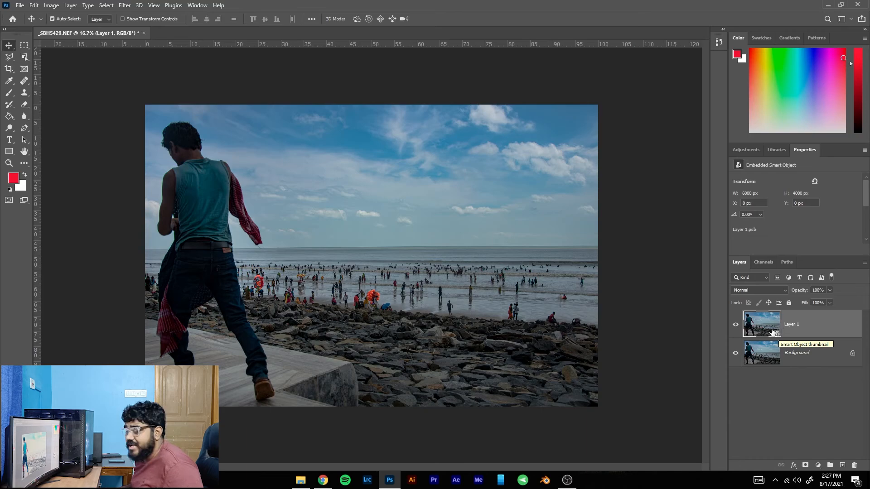
key(ctrl)
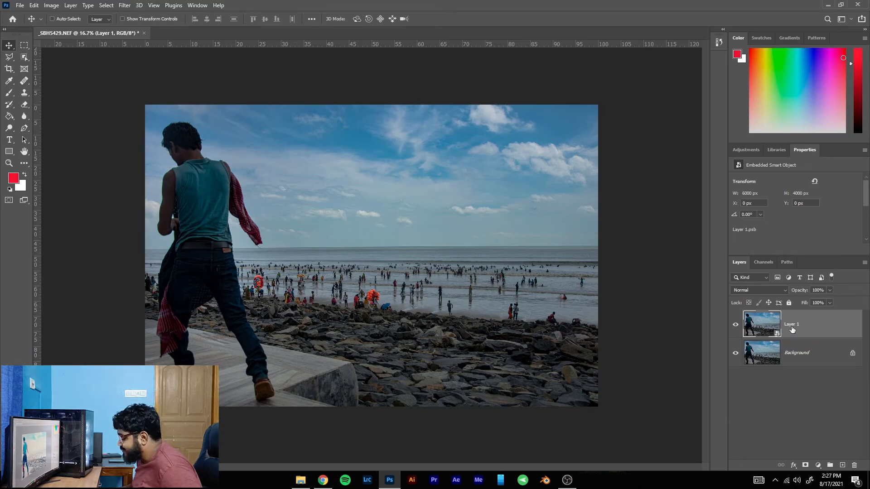
Step: Open the Camera Raw filter on the smart object layer and set Shadows to -21 in the Basic adjustments
key(ctrl+shift+a)
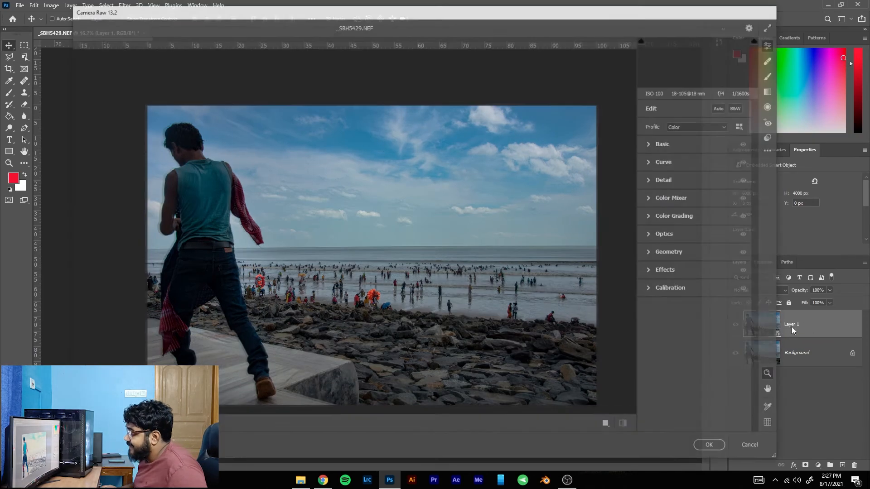
click(651, 144)
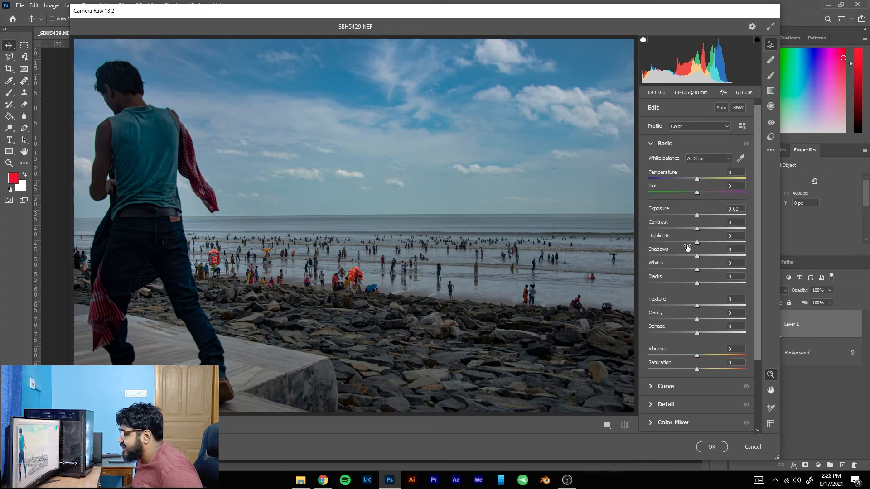
drag(696, 255, 686, 257)
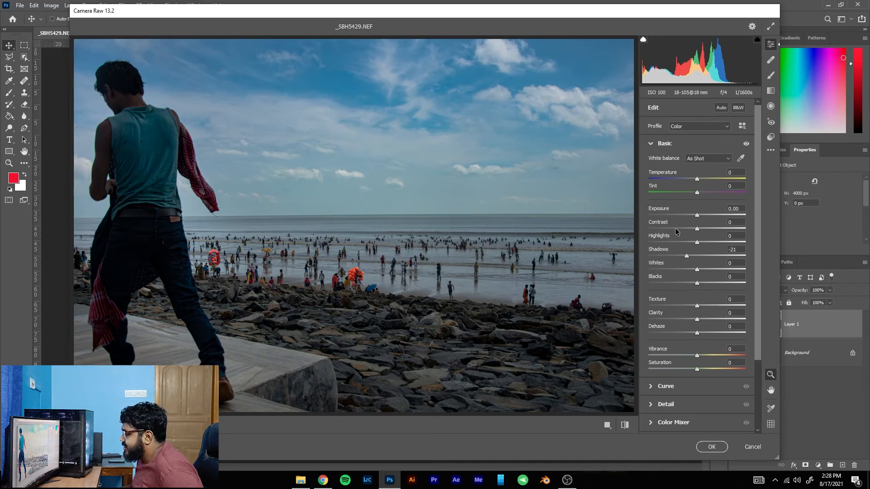
click(652, 144)
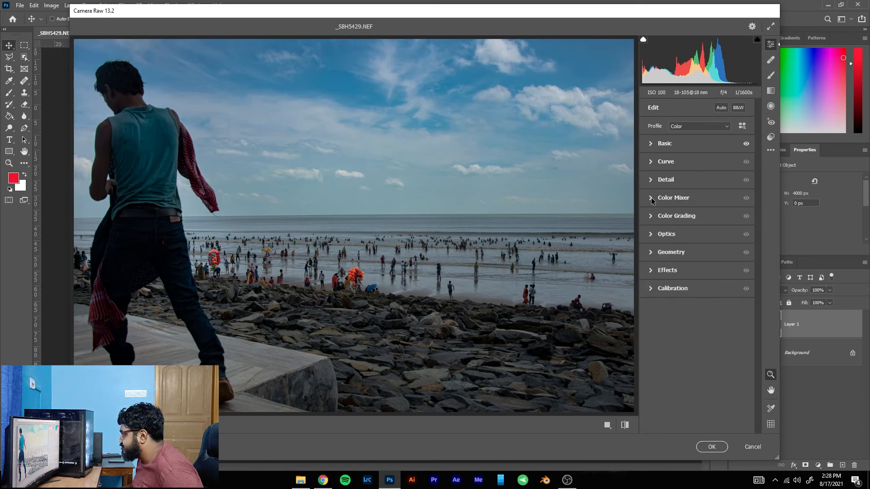
Step: Darken the reds and oranges with the Color Mixer's targeted adjustment, setting Luminance to Reds -34 and Oranges -26
click(651, 197)
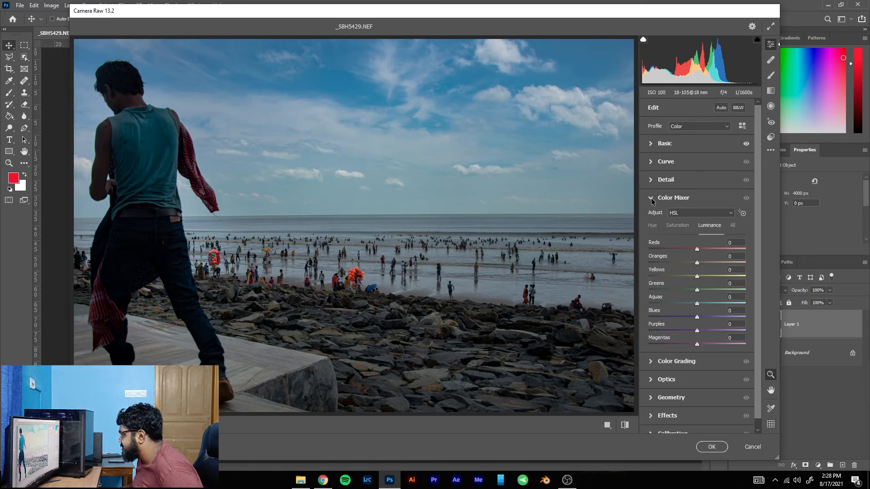
click(745, 214)
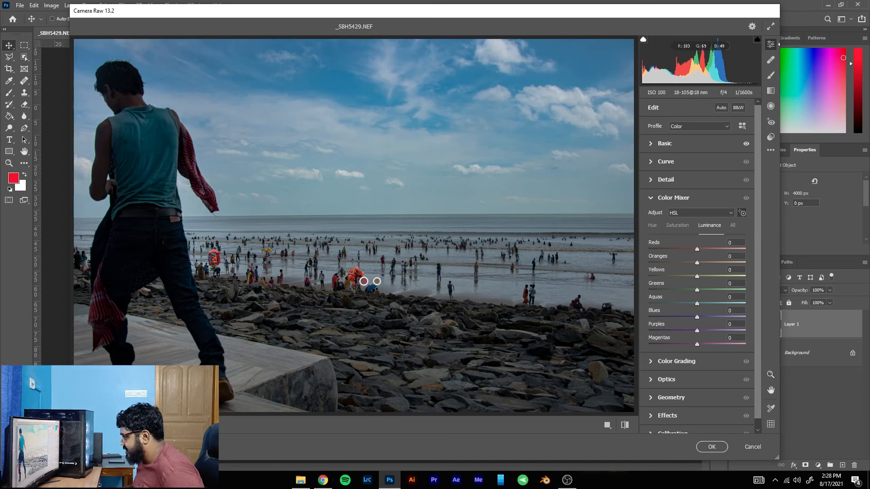
drag(393, 273, 310, 274)
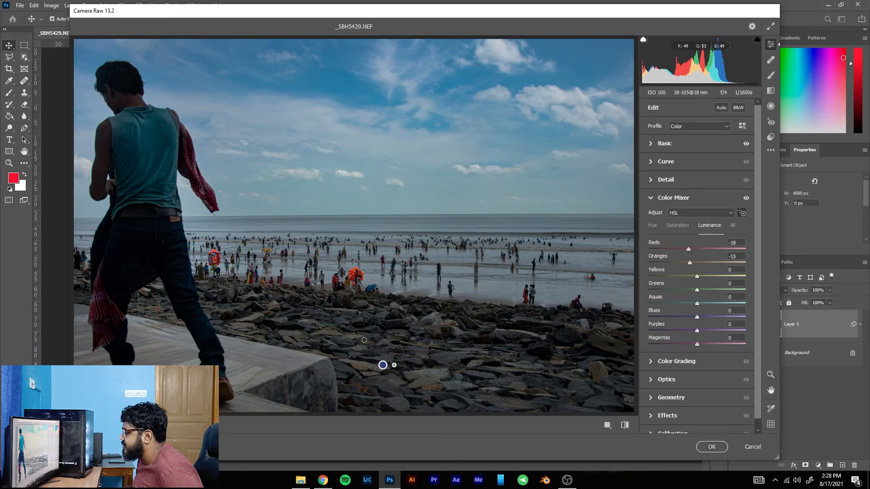
drag(352, 275, 336, 275)
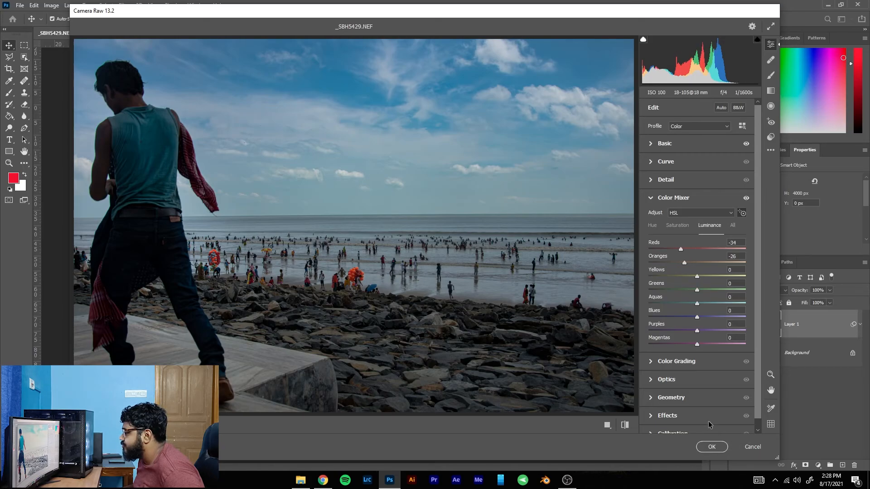
Step: Set Color Mixer Saturation to Reds -6, Oranges -5, Aquas -1 and Blues -8 by targeted adjustment, and apply the filter
scroll(678, 335, down, 1)
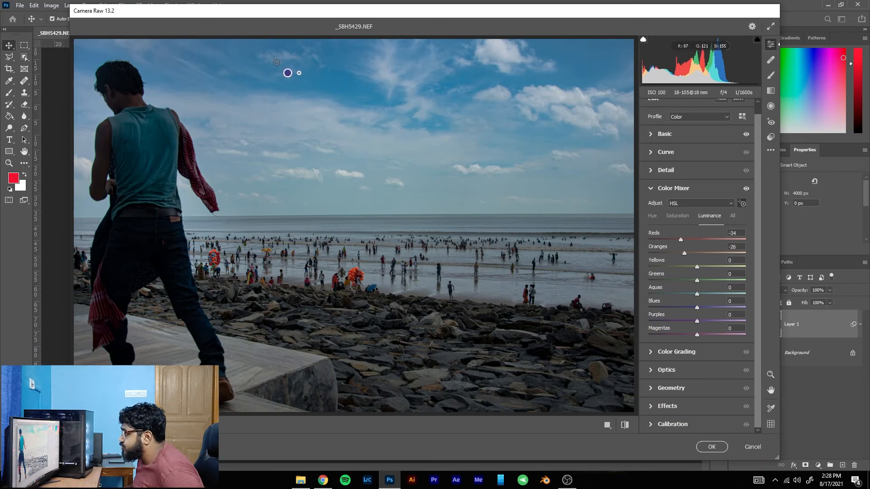
click(683, 218)
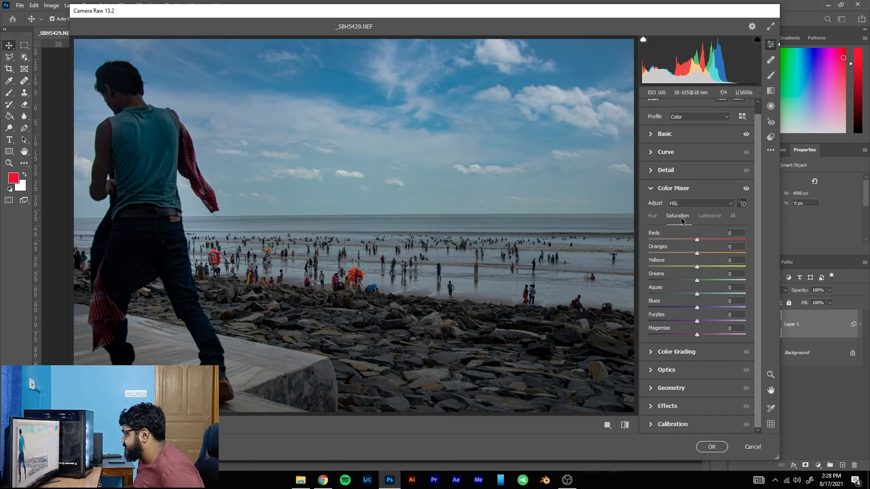
drag(350, 278, 361, 283)
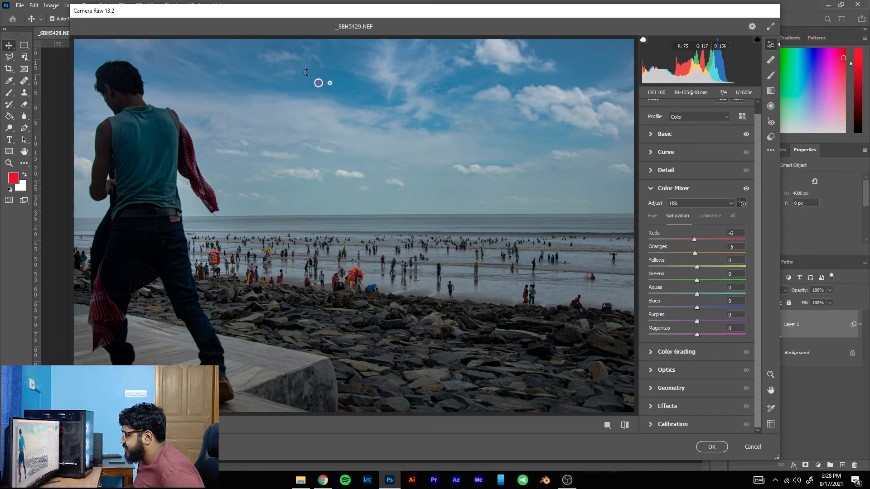
drag(320, 78, 323, 86)
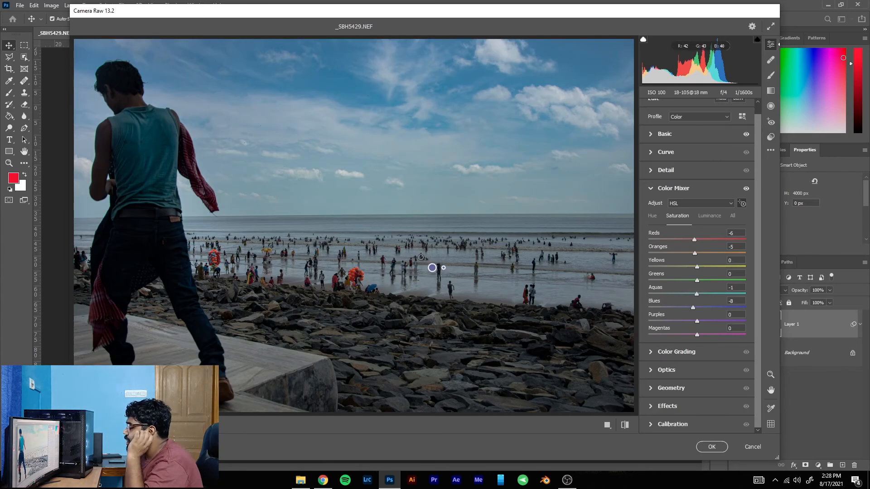
click(723, 445)
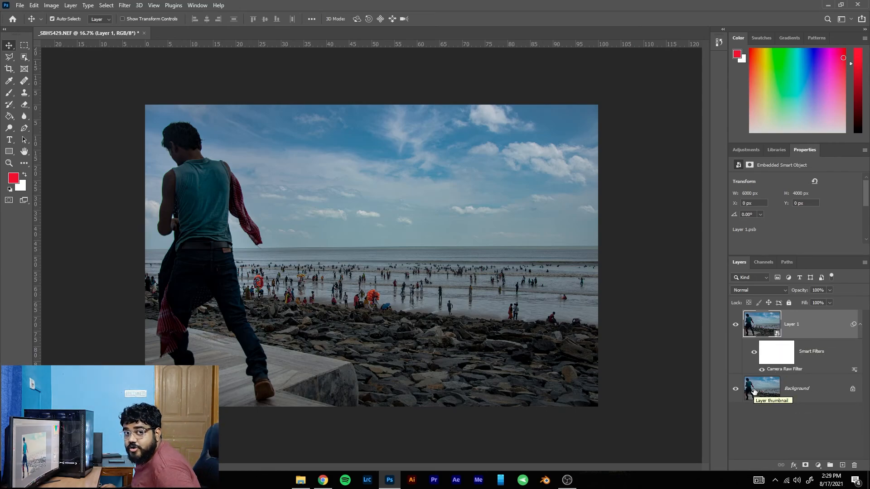
Step: Reopen Layer 1's Camera Raw smart filter, check its Basic settings, and close it with the settings kept
double_click(790, 369)
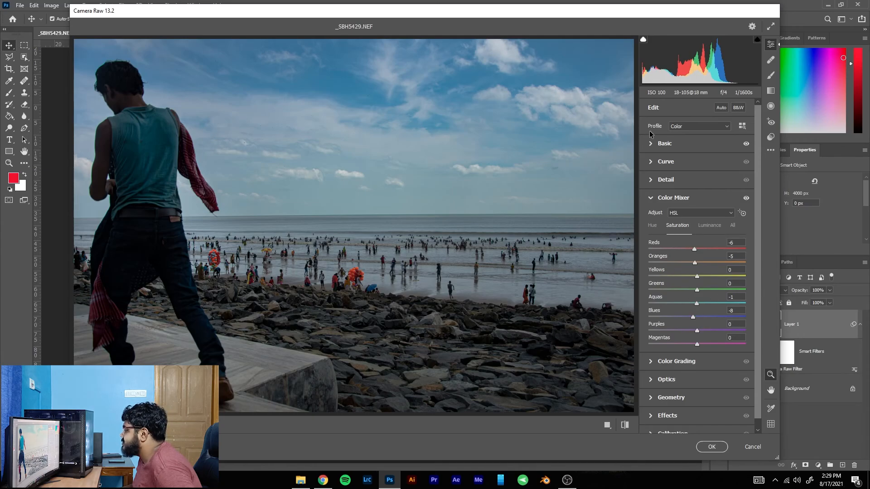
click(650, 144)
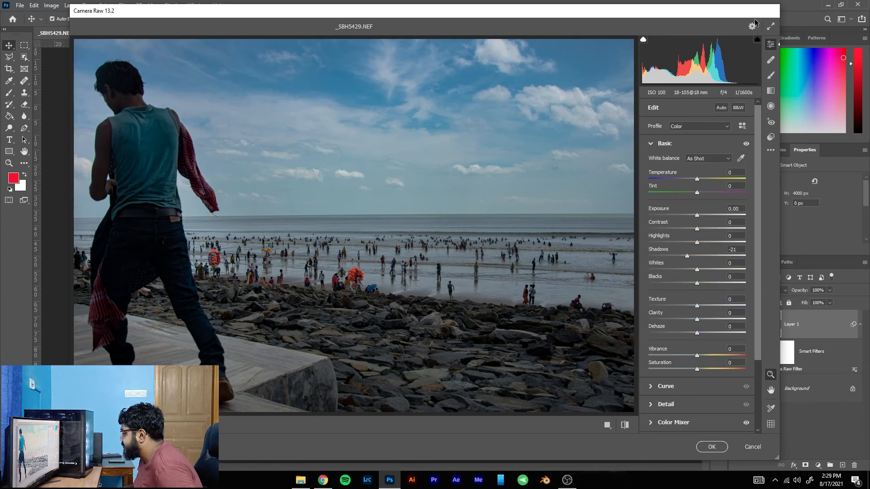
click(718, 446)
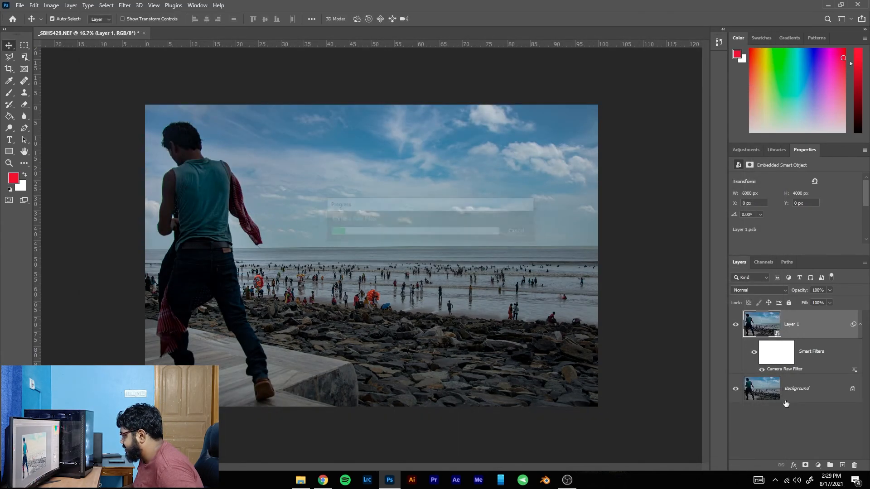
Step: Duplicate the Background layer and apply the Camera Raw filter to the copy with Exposure raised strongly
click(786, 401)
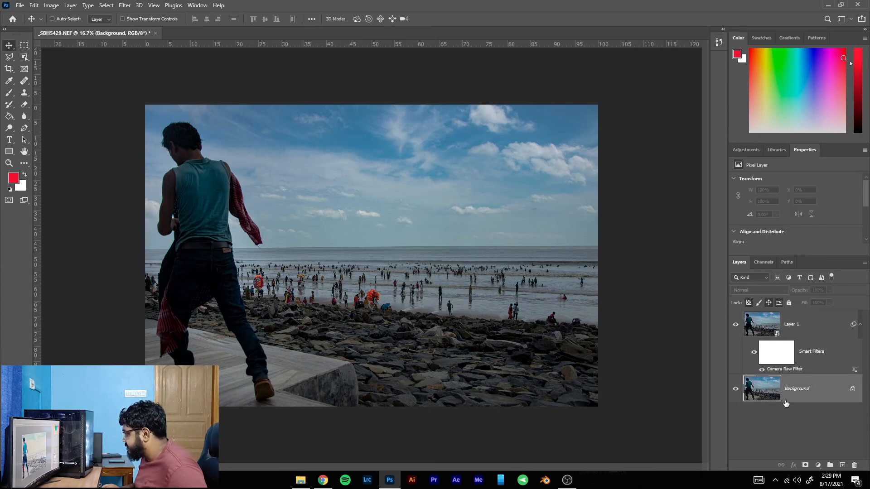
key(ctrl+j)
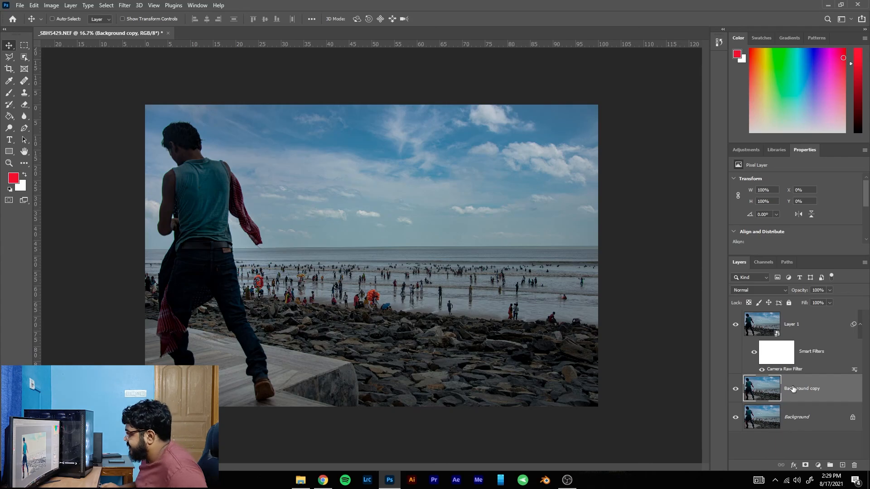
key(ctrl+shift+a)
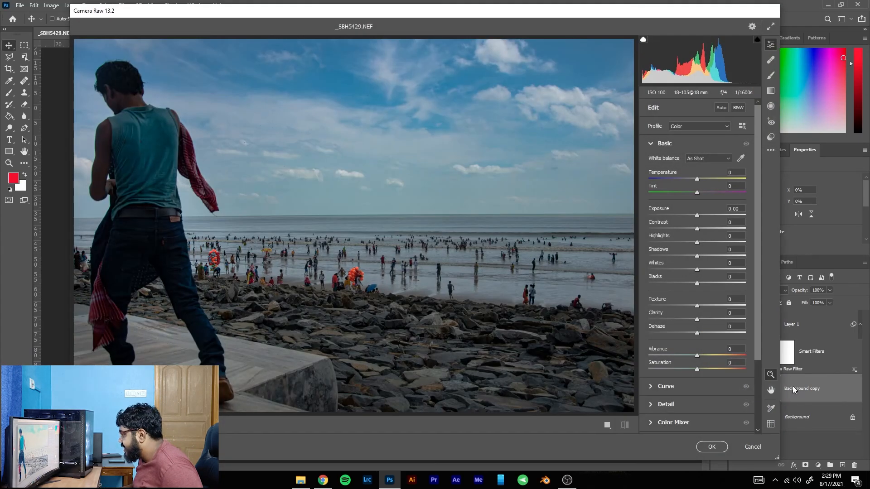
drag(696, 215, 725, 216)
click(712, 447)
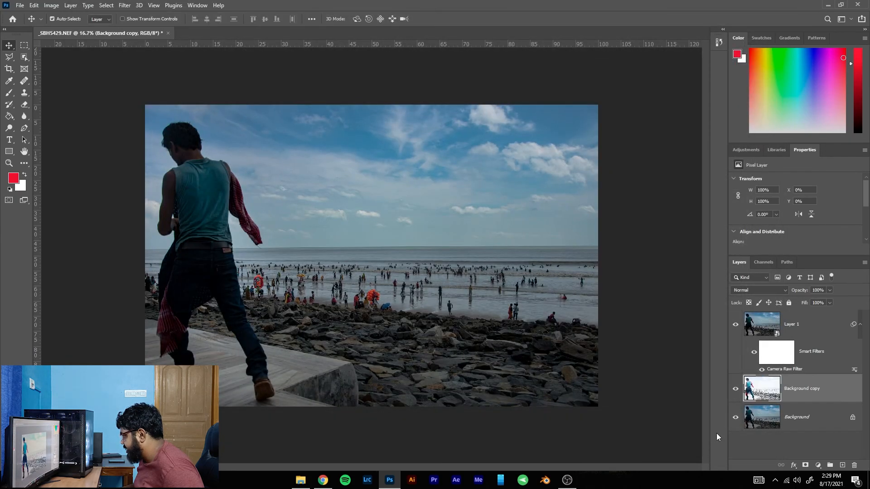
Step: Hide Layer 1 and reopen the Camera Raw filter on Background copy to check its Basic slider values
click(735, 325)
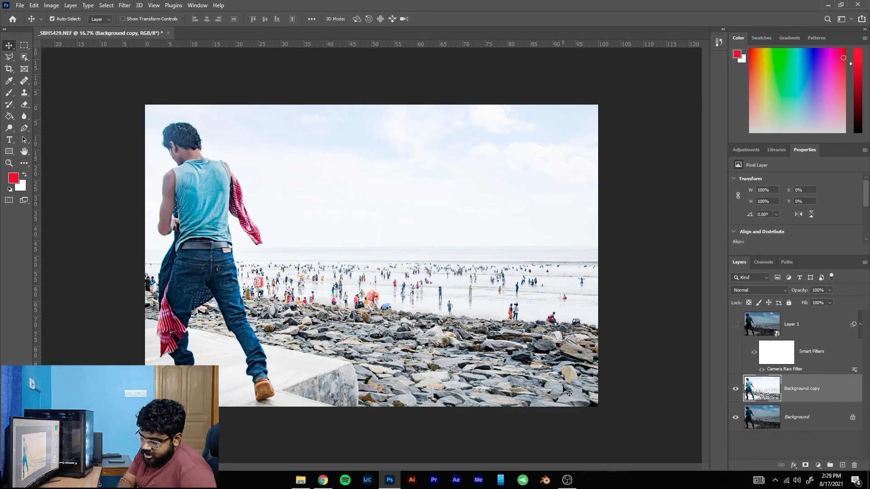
key(ctrl)
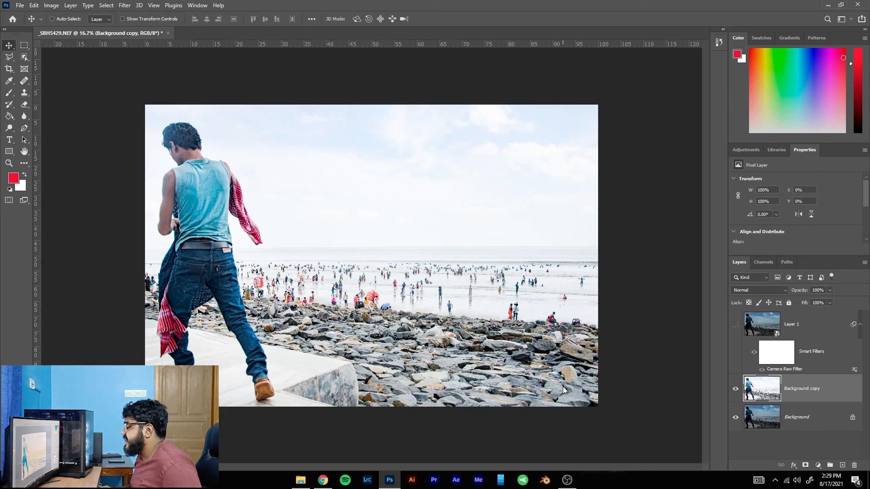
key(ctrl+shift+a)
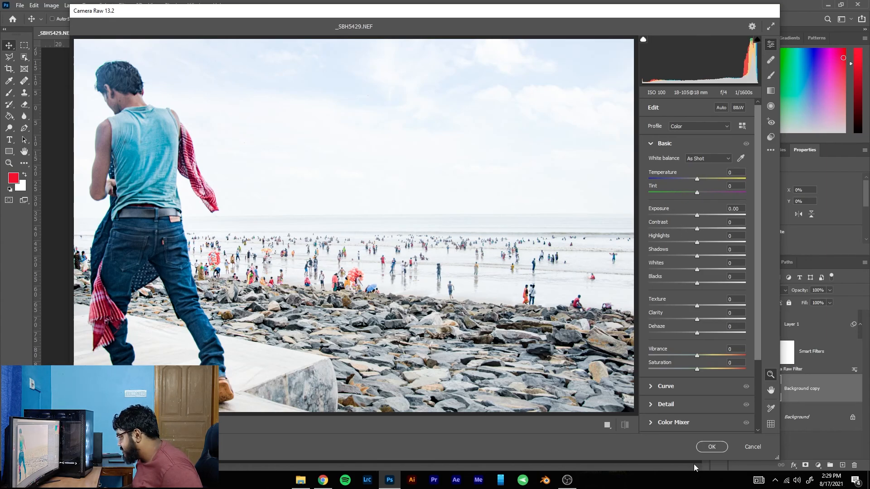
click(711, 442)
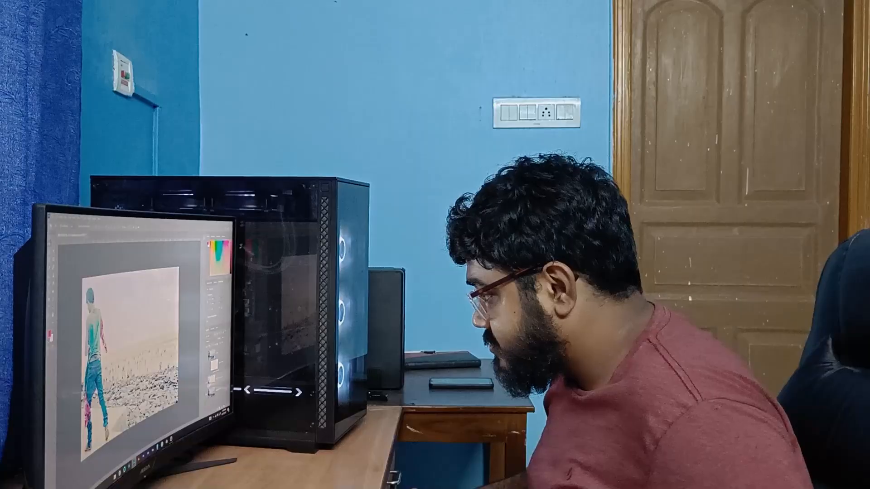